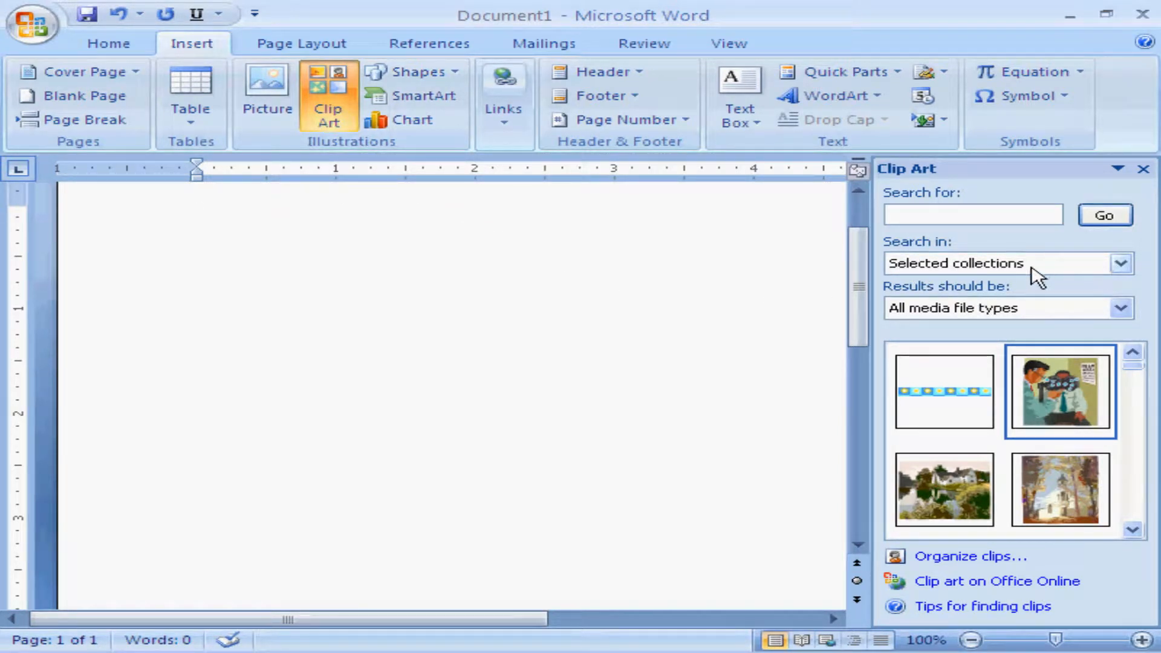
Review the searched collections, toggle the Photographs media type for the results and run the clip art search without a keyword.
{"action": "left_click", "coordinate": [1120, 264]}
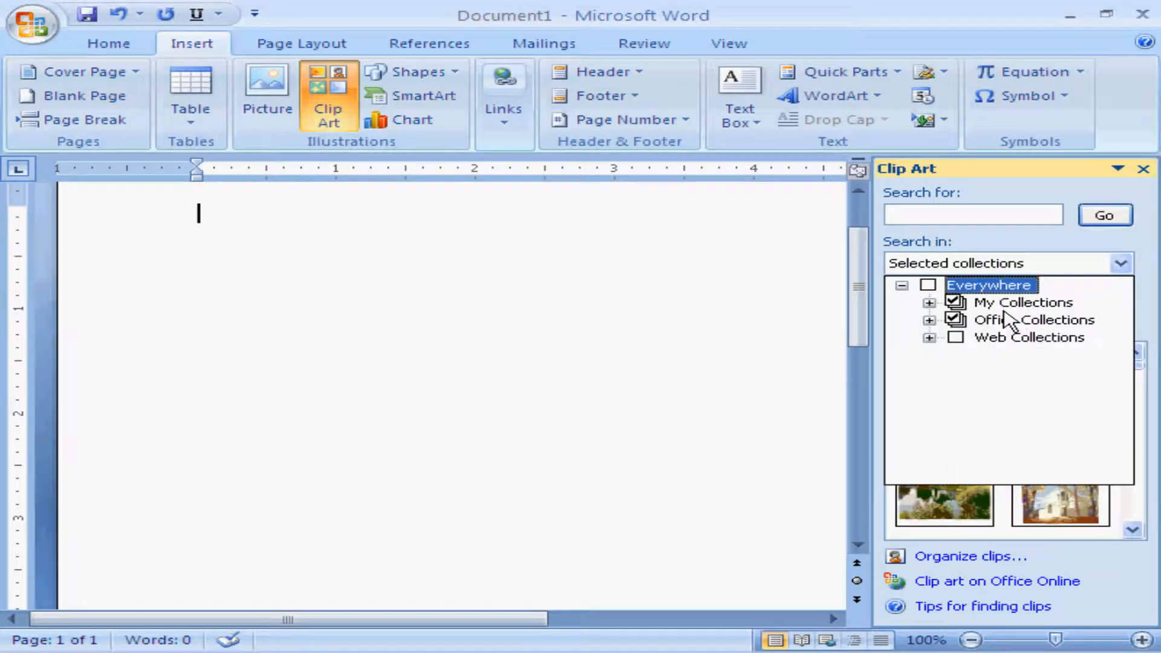
{"action": "left_click", "coordinate": [1104, 242]}
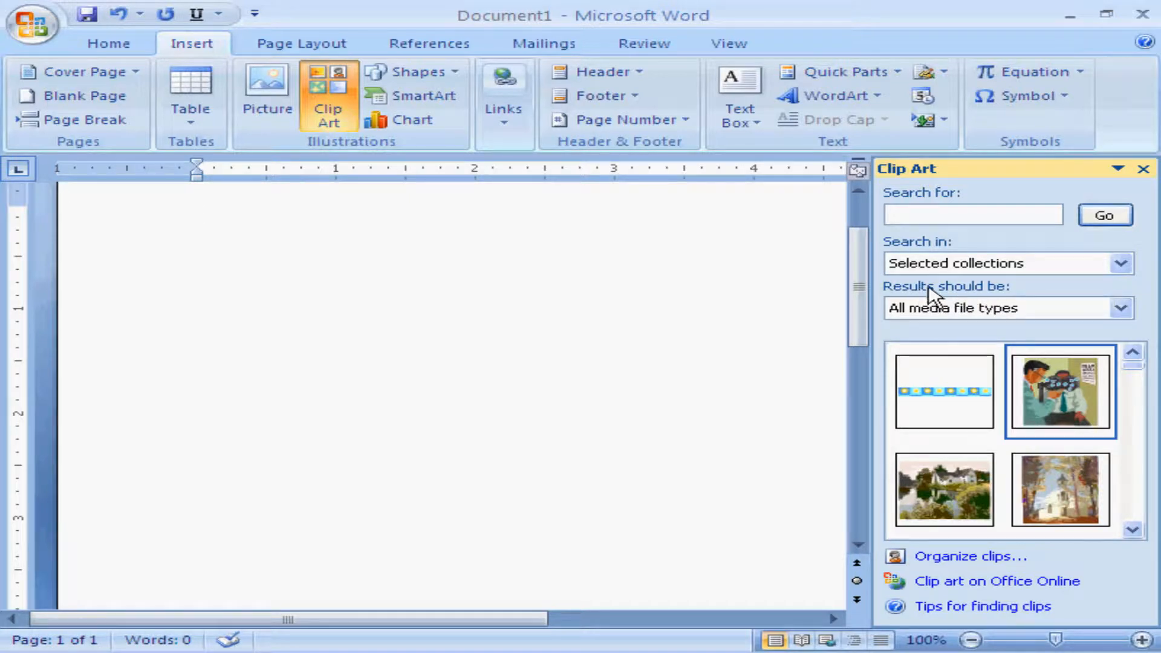
{"action": "left_click", "coordinate": [1120, 308]}
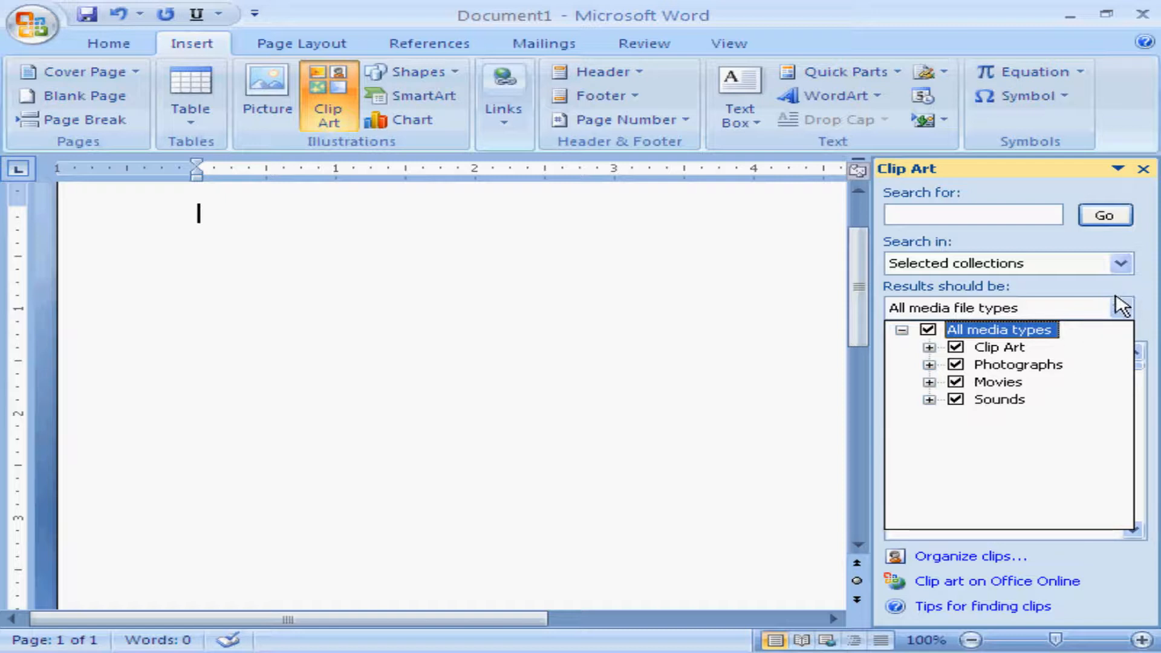
{"action": "left_click", "coordinate": [959, 362]}
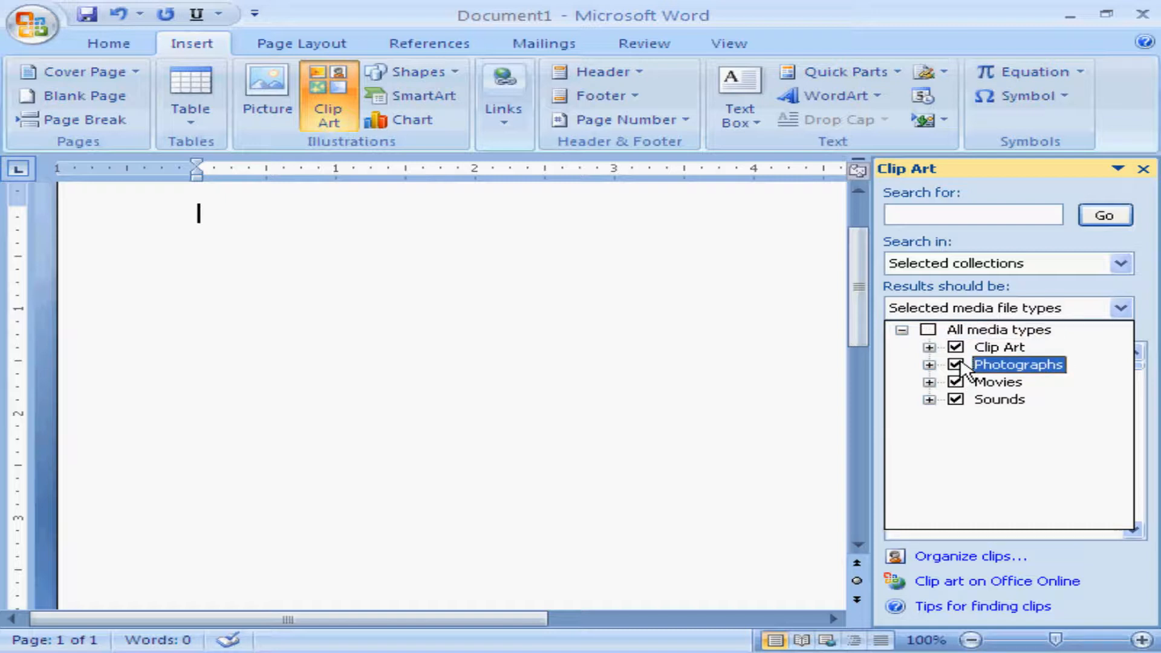
{"action": "left_click", "coordinate": [1149, 299]}
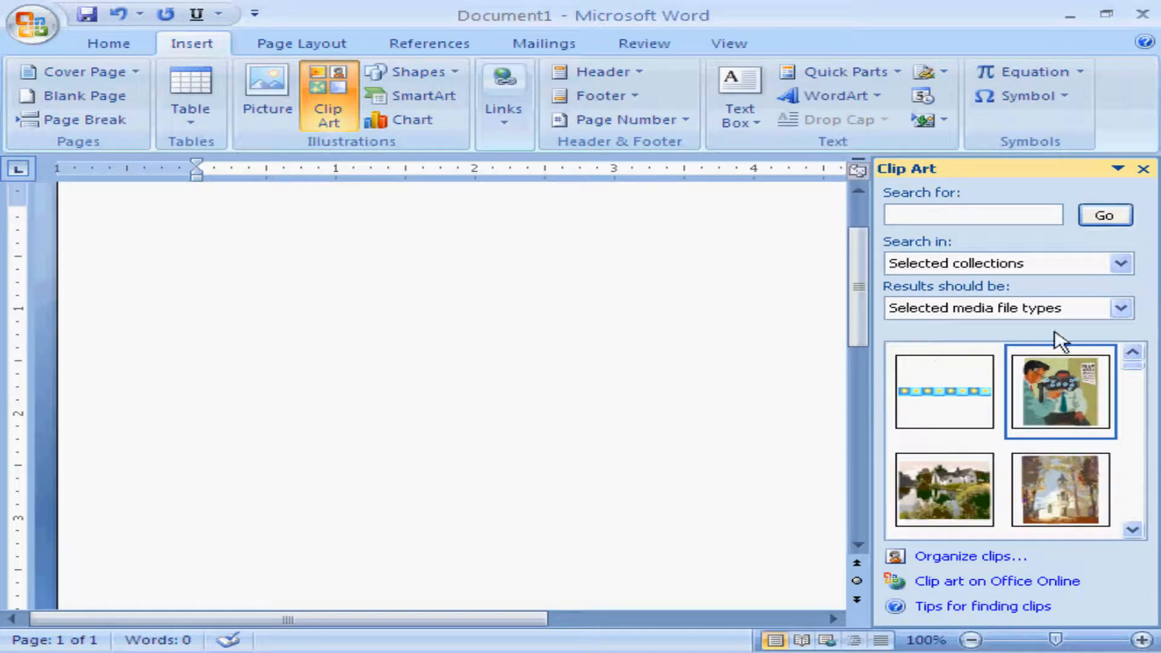
{"action": "left_click", "coordinate": [1105, 217]}
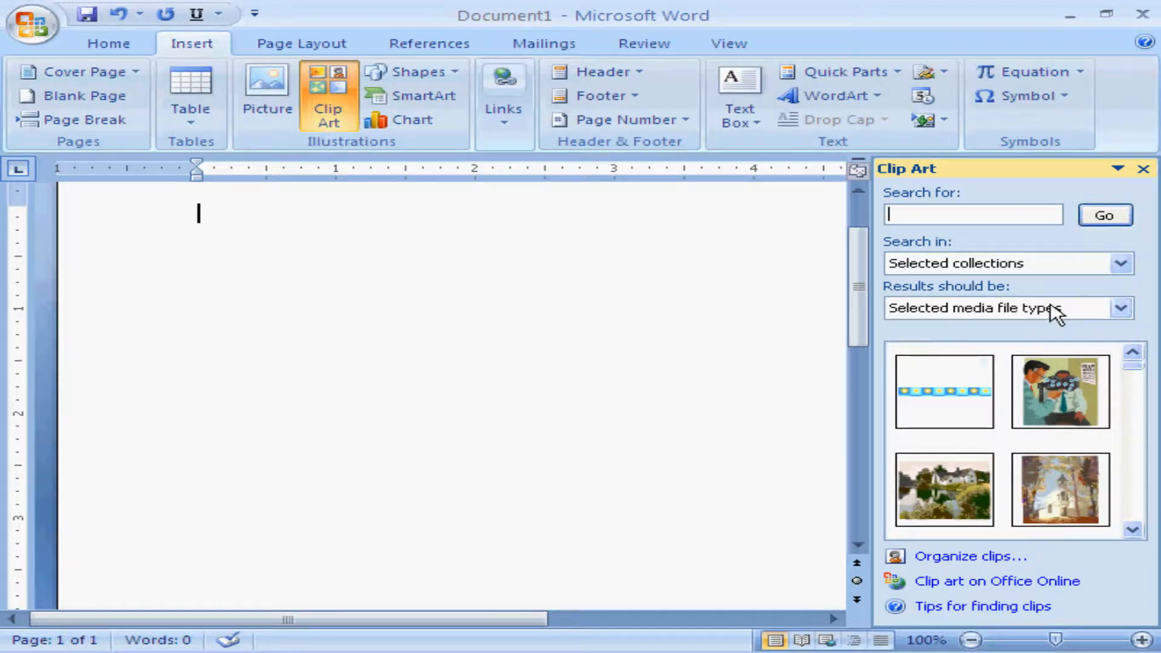
Insert the white roses and yellow daffodils clips from the results and close the clip art search.
{"action": "left_click_drag", "start_coordinate": [1135, 365], "coordinate": [1135, 391]}
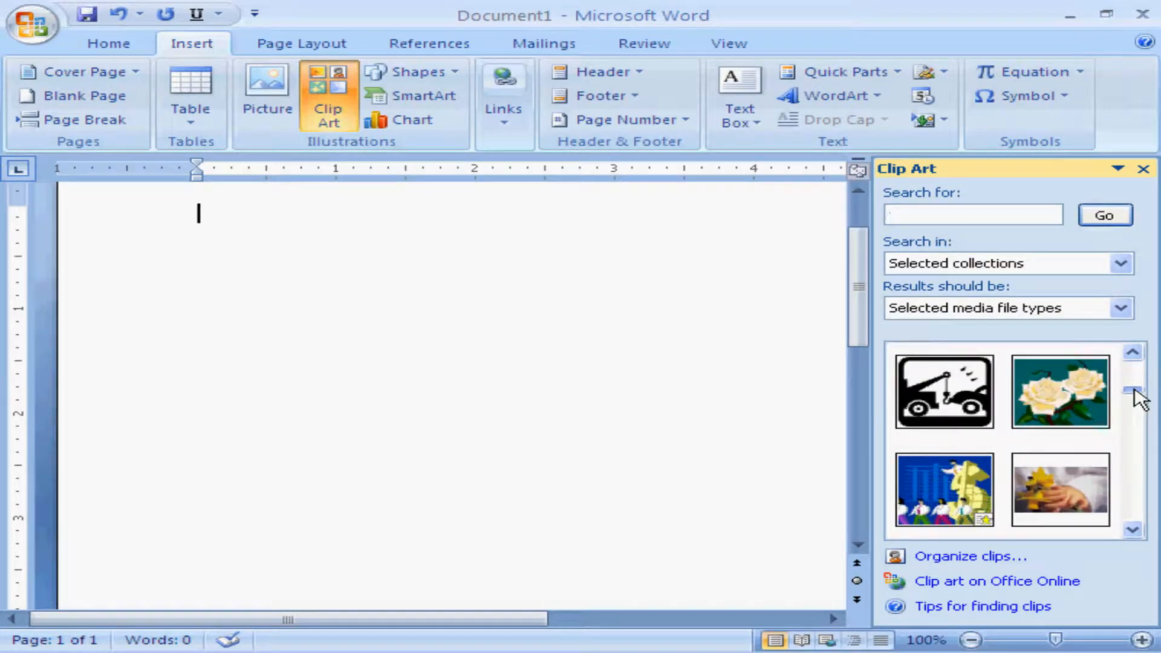
{"action": "left_click", "coordinate": [1064, 399]}
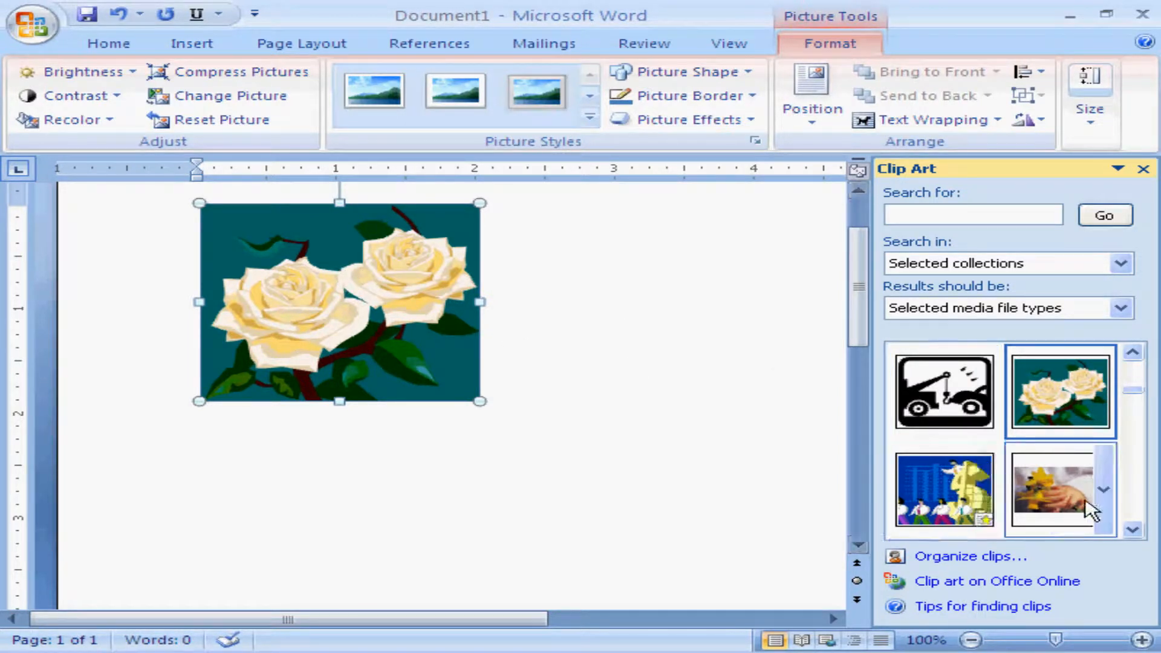
{"action": "left_click", "coordinate": [1037, 496]}
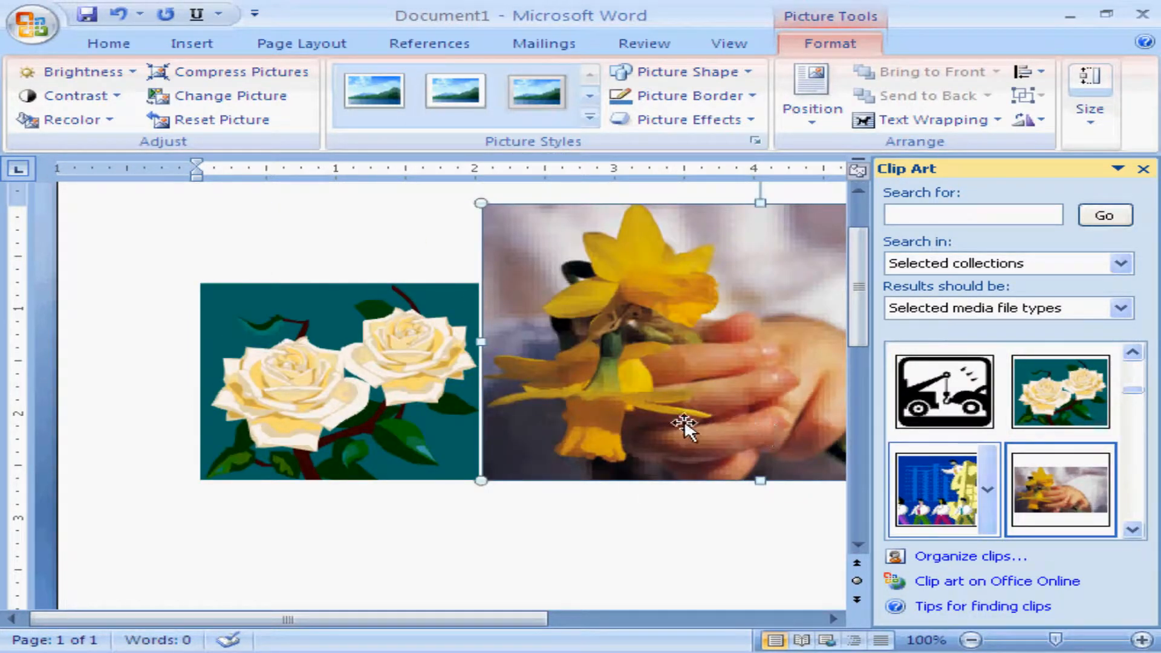
{"action": "left_click", "coordinate": [1143, 170]}
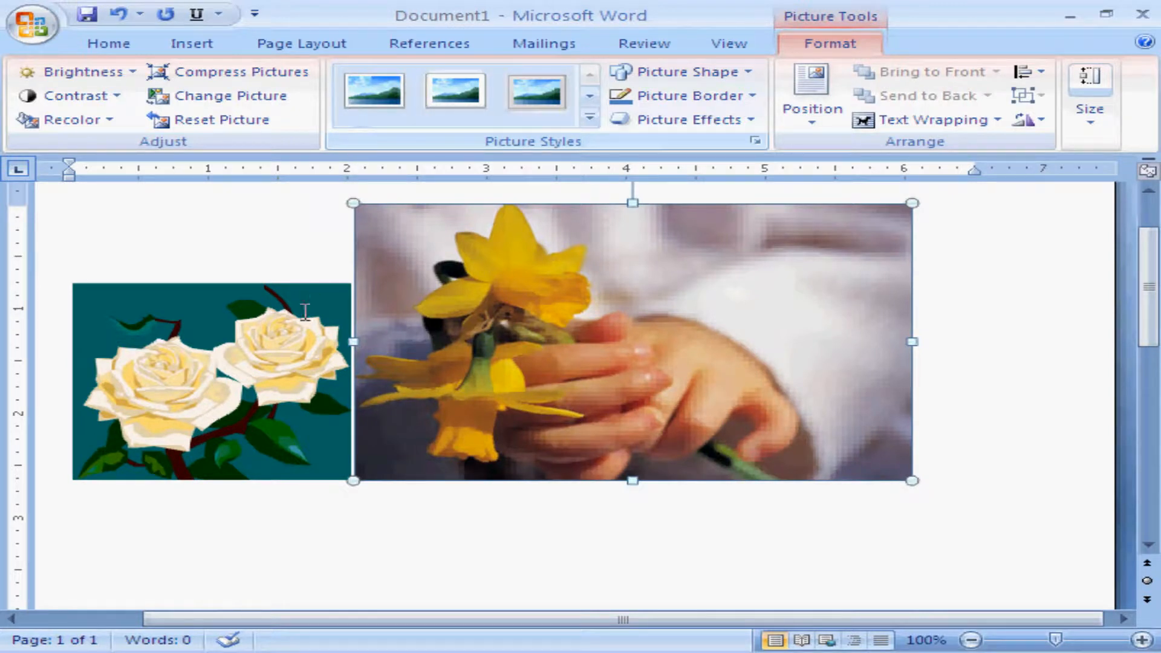
Delete the daffodils picture and the white roses picture from the page.
{"action": "left_click", "coordinate": [257, 387]}
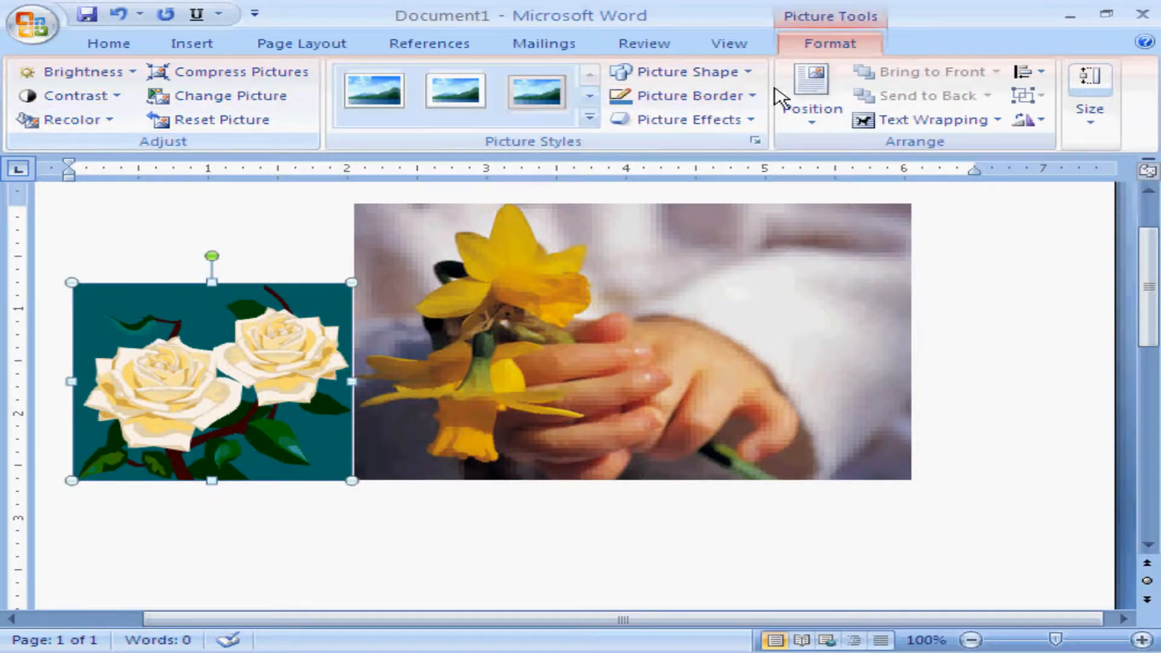
{"action": "left_click", "coordinate": [572, 304]}
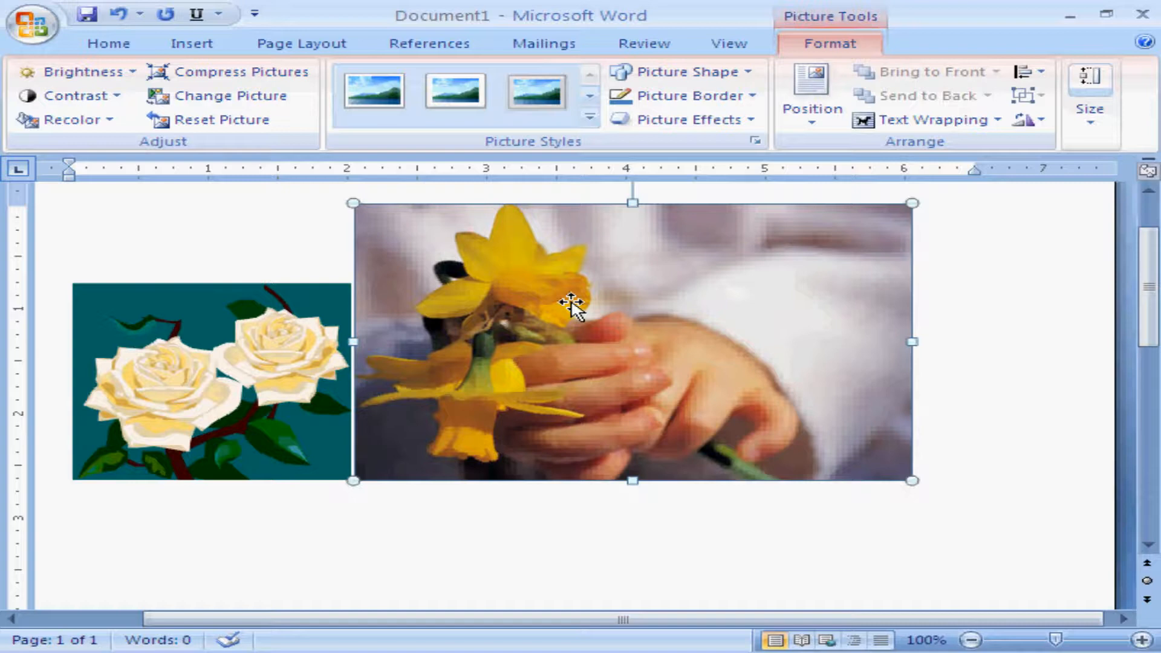
{"action": "key", "text": "Delete"}
{"action": "left_click", "coordinate": [298, 332]}
{"action": "key", "text": "Delete"}
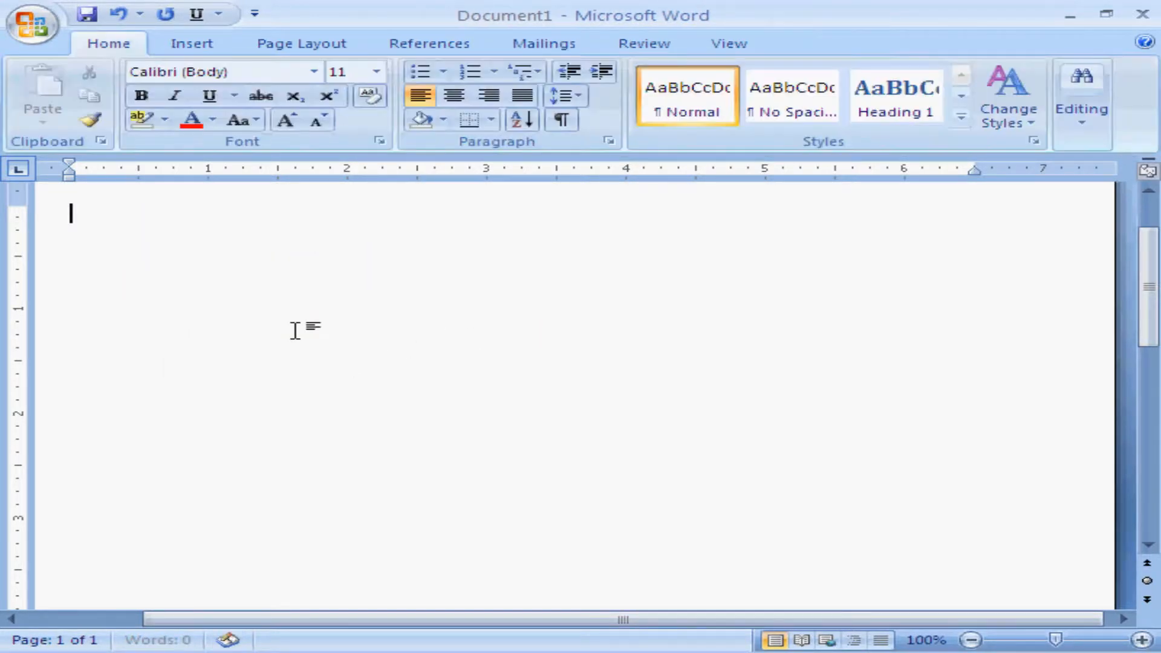
Draw a sun from the basic shapes, about 2.5 inches wide and 2.2 inches high, near the middle of the page.
{"action": "left_click", "coordinate": [206, 45]}
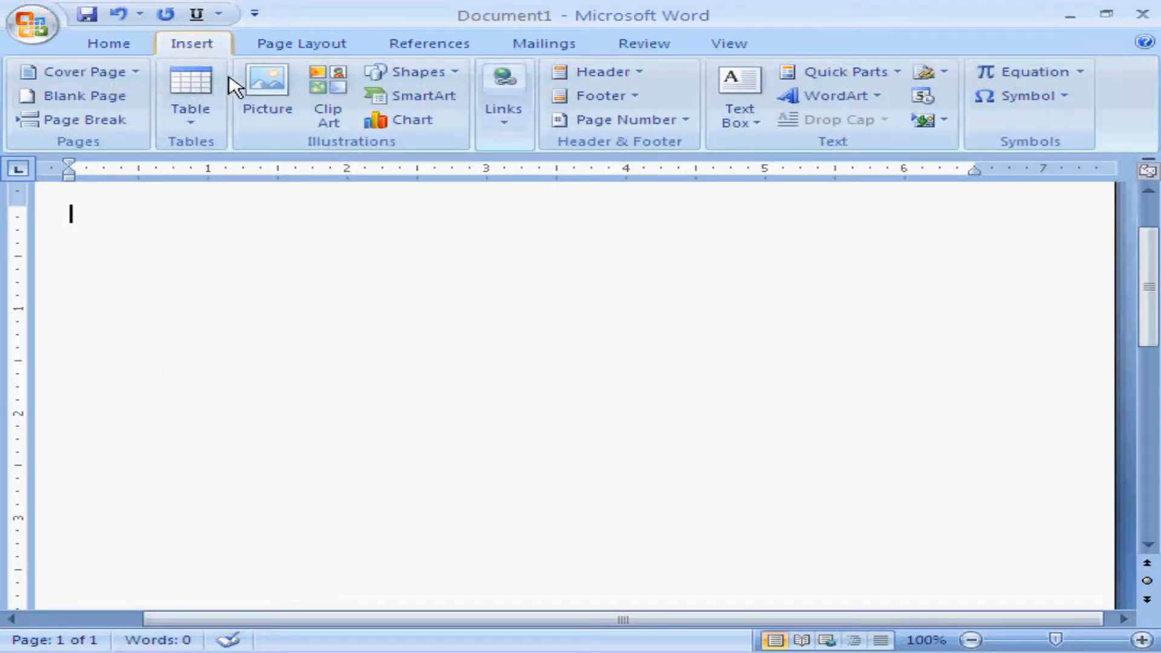
{"action": "left_click", "coordinate": [406, 82]}
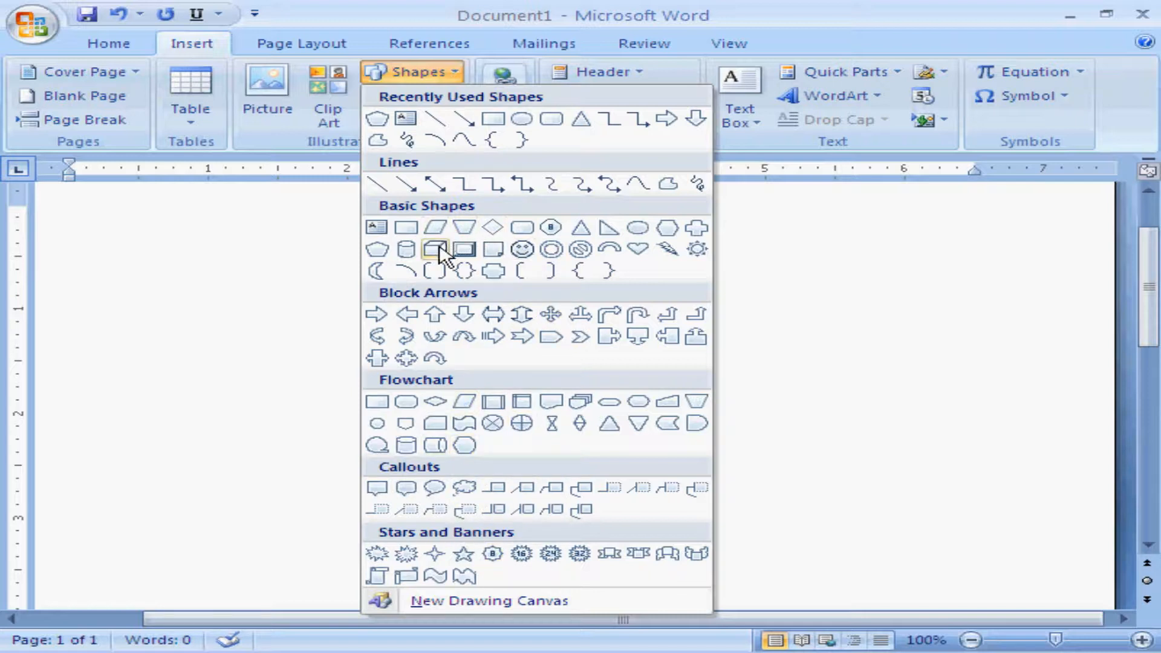
{"action": "left_click", "coordinate": [696, 251]}
{"action": "left_click_drag", "start_coordinate": [273, 295], "coordinate": [623, 524]}
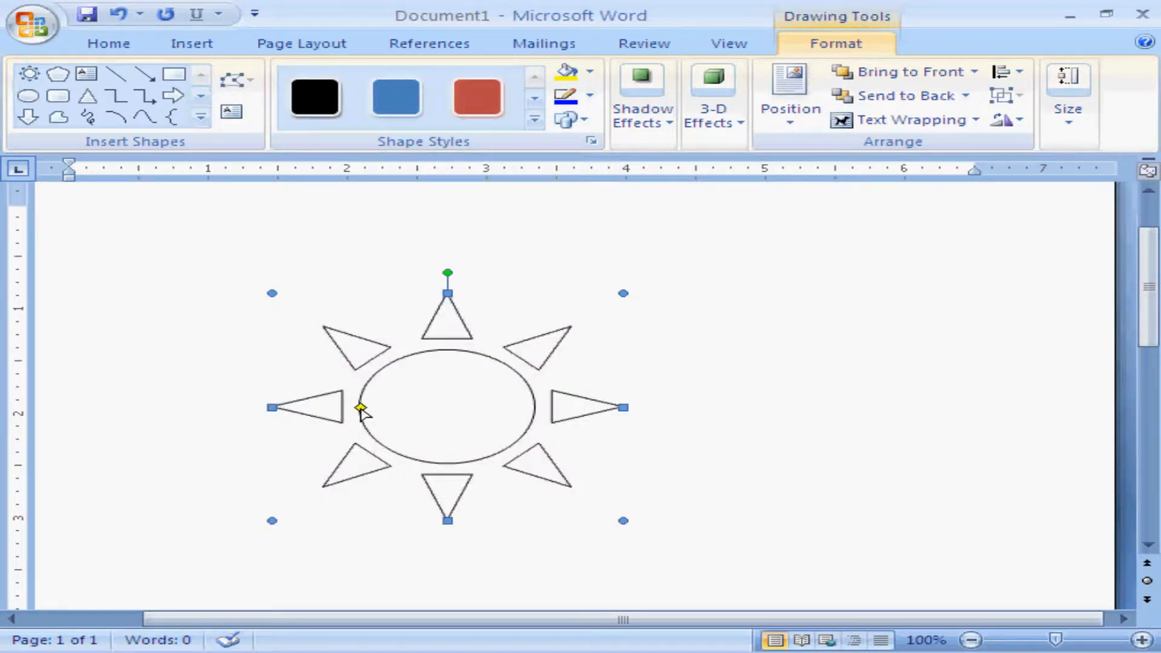
Shrink the sun's central circle to lengthen its rays, and rotate the whole shape clockwise.
{"action": "mouse_move", "coordinate": [363, 410]}
{"action": "left_mouse_down"}
{"action": "mouse_move", "coordinate": [394, 410]}
{"action": "mouse_move", "coordinate": [376, 407]}
{"action": "left_mouse_up"}
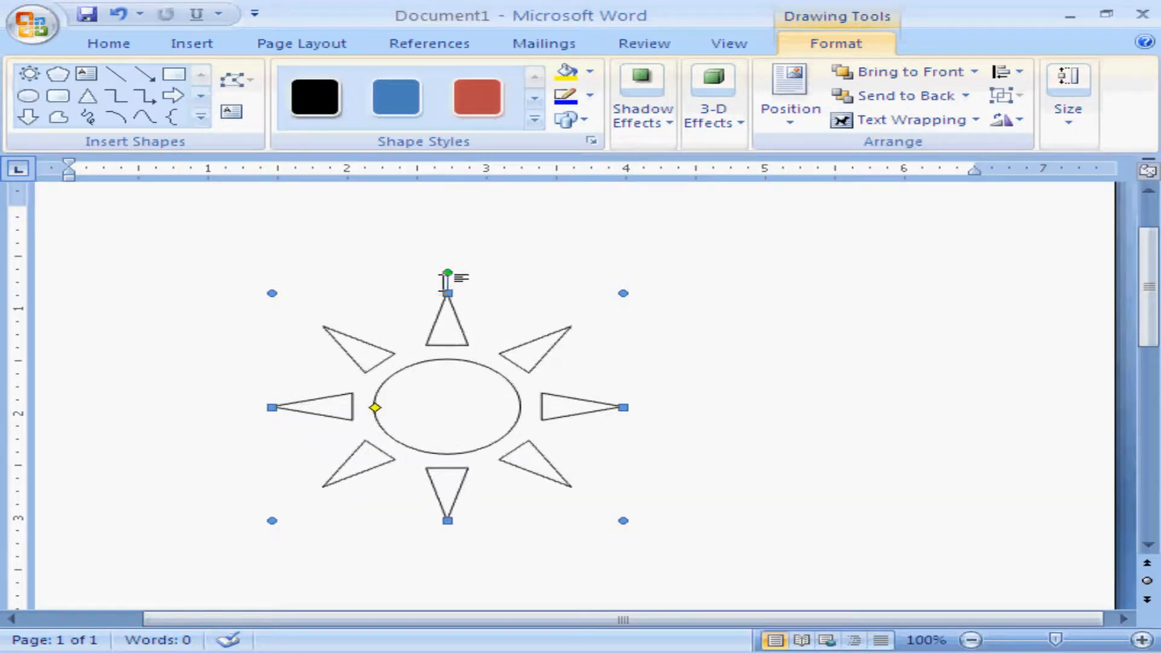
{"action": "left_click_drag", "start_coordinate": [446, 274], "coordinate": [544, 330]}
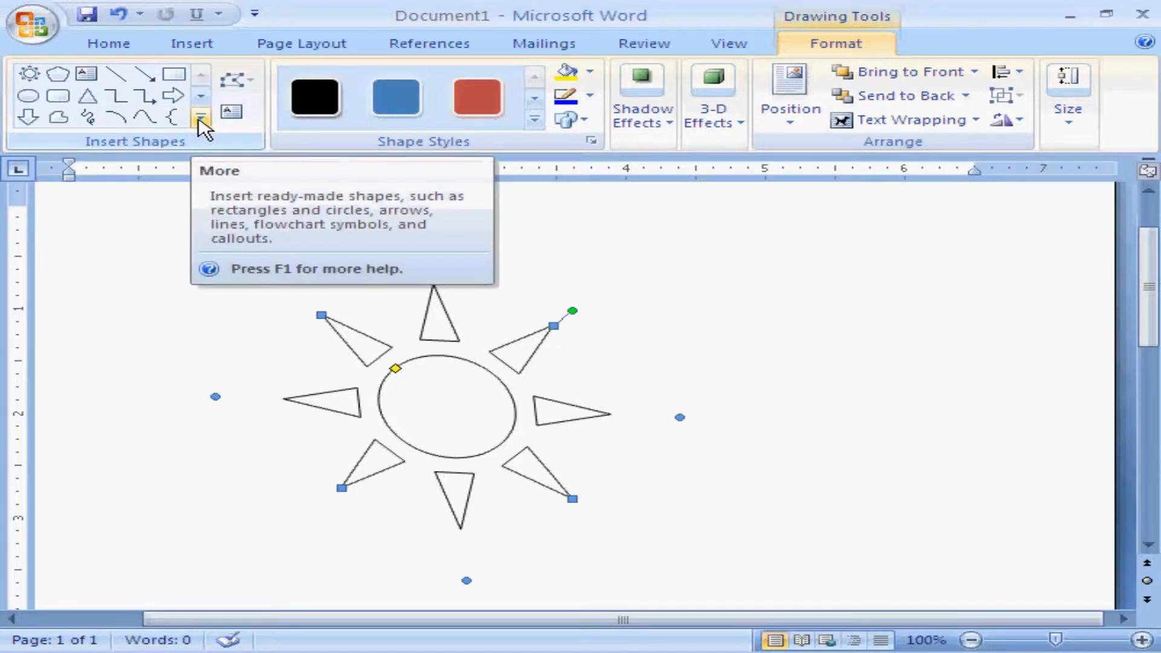
Fill the sun with yellow, give it a blue outline and apply the second drop shadow style.
{"action": "left_click", "coordinate": [566, 74]}
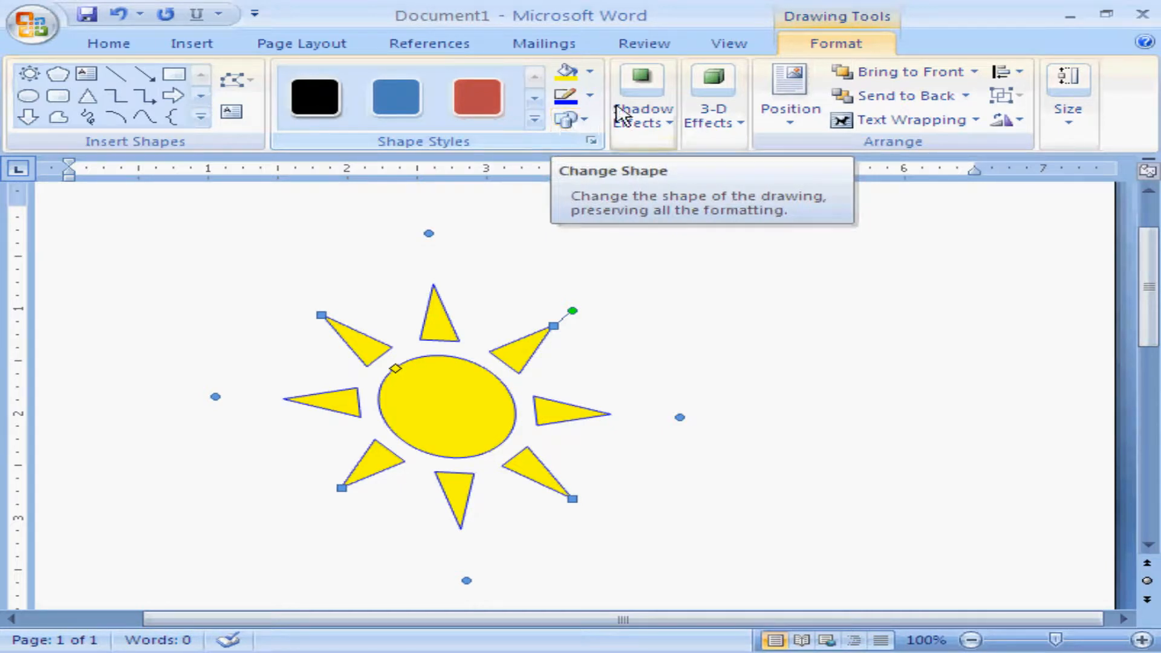
{"action": "left_click", "coordinate": [651, 97]}
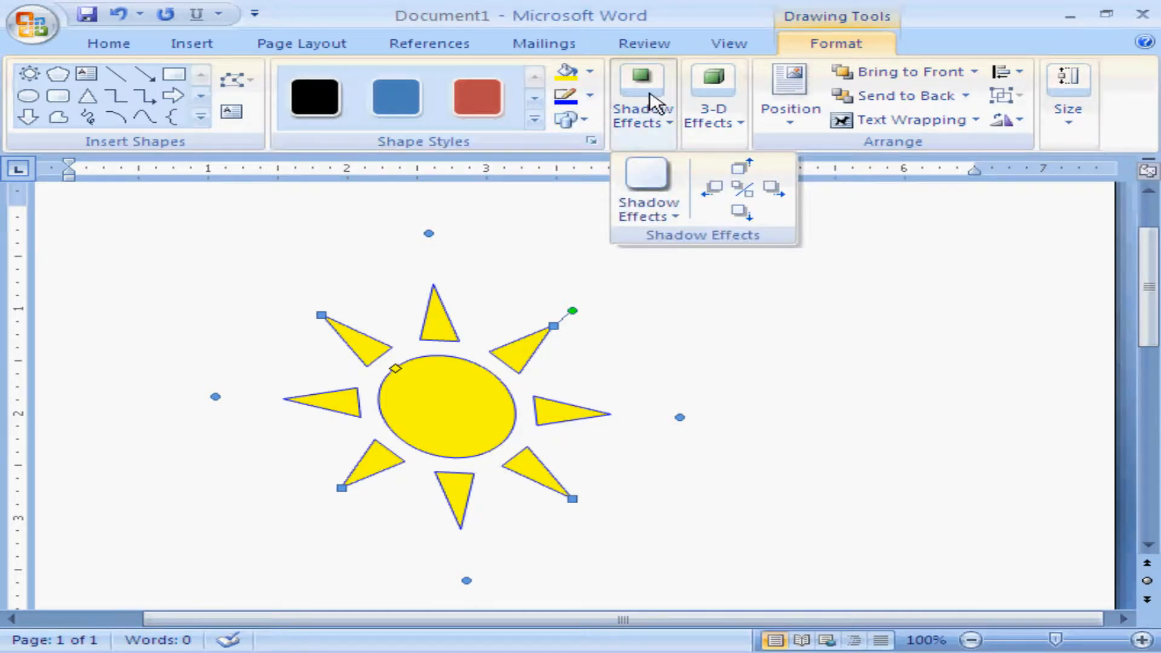
{"action": "left_click", "coordinate": [646, 177]}
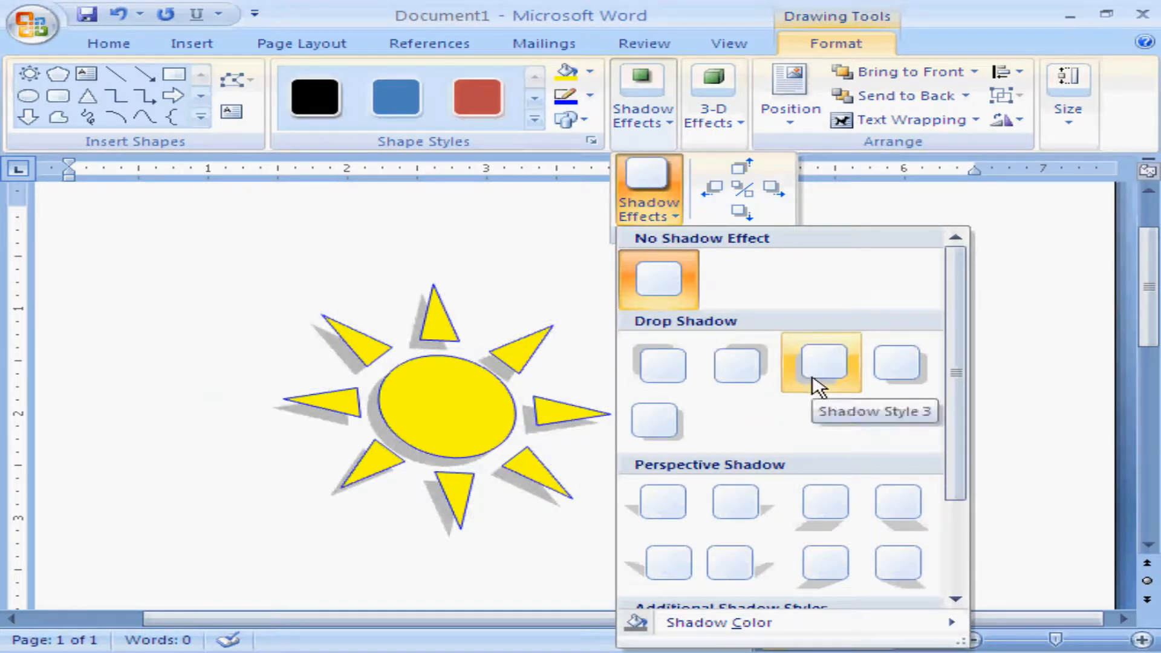
{"action": "left_click", "coordinate": [747, 381]}
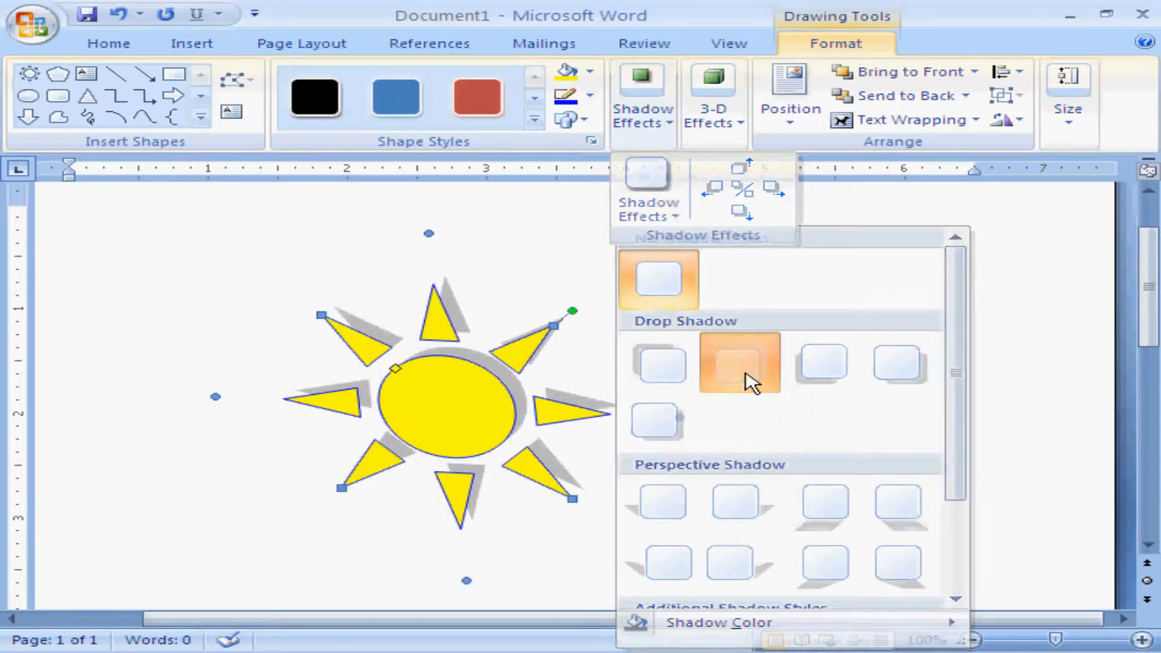
Apply the third parallel 3-D effect to the sun and position it at the top centre with text wrapping.
{"action": "left_click", "coordinate": [709, 121]}
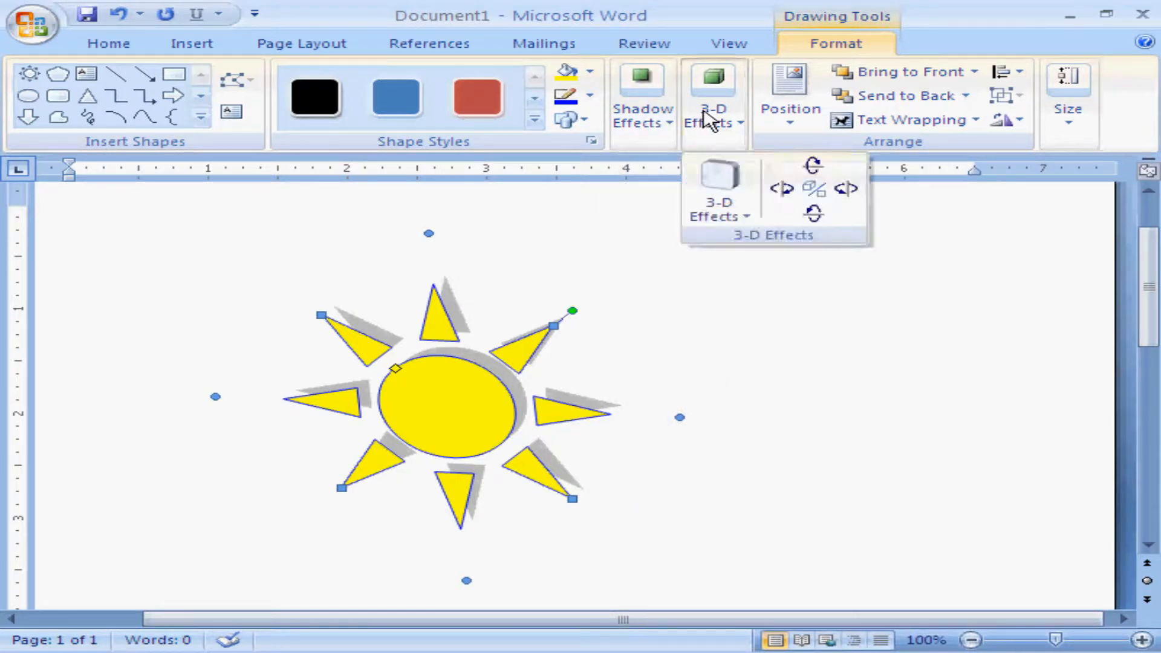
{"action": "left_click", "coordinate": [726, 194]}
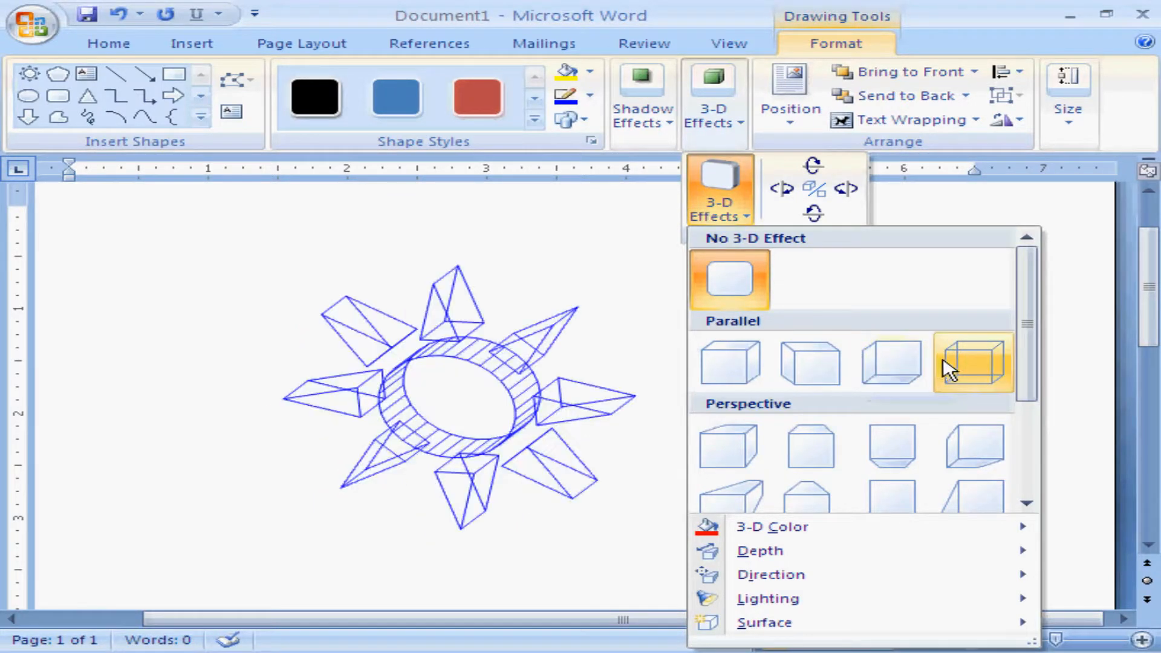
{"action": "left_click", "coordinate": [889, 365]}
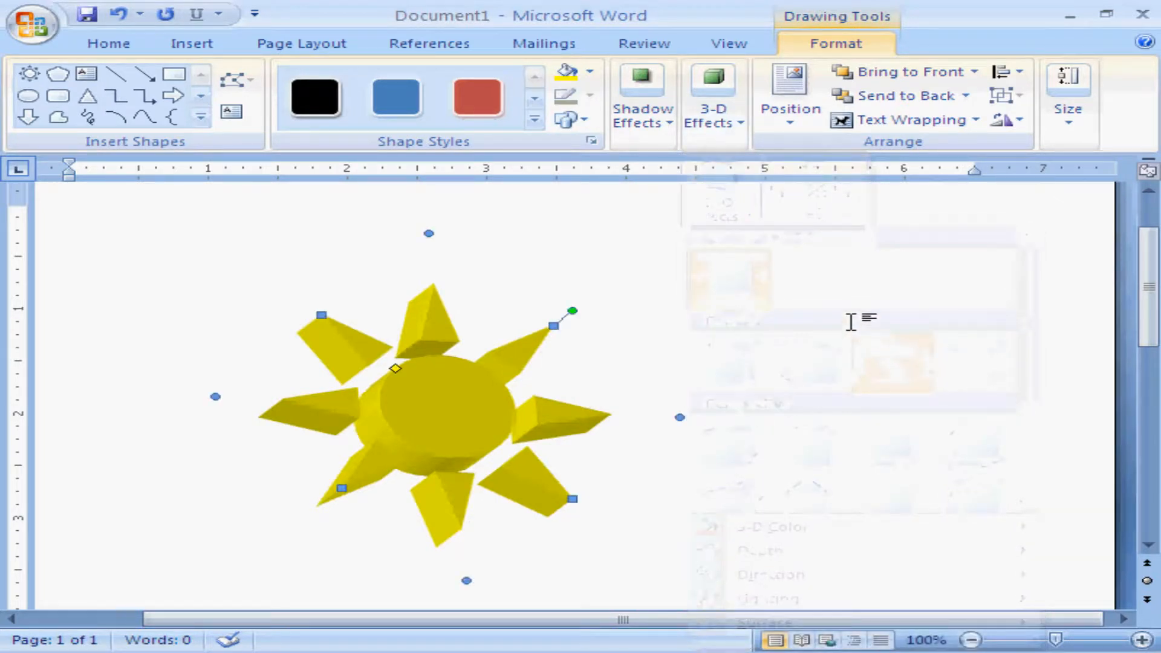
{"action": "left_click", "coordinate": [782, 109]}
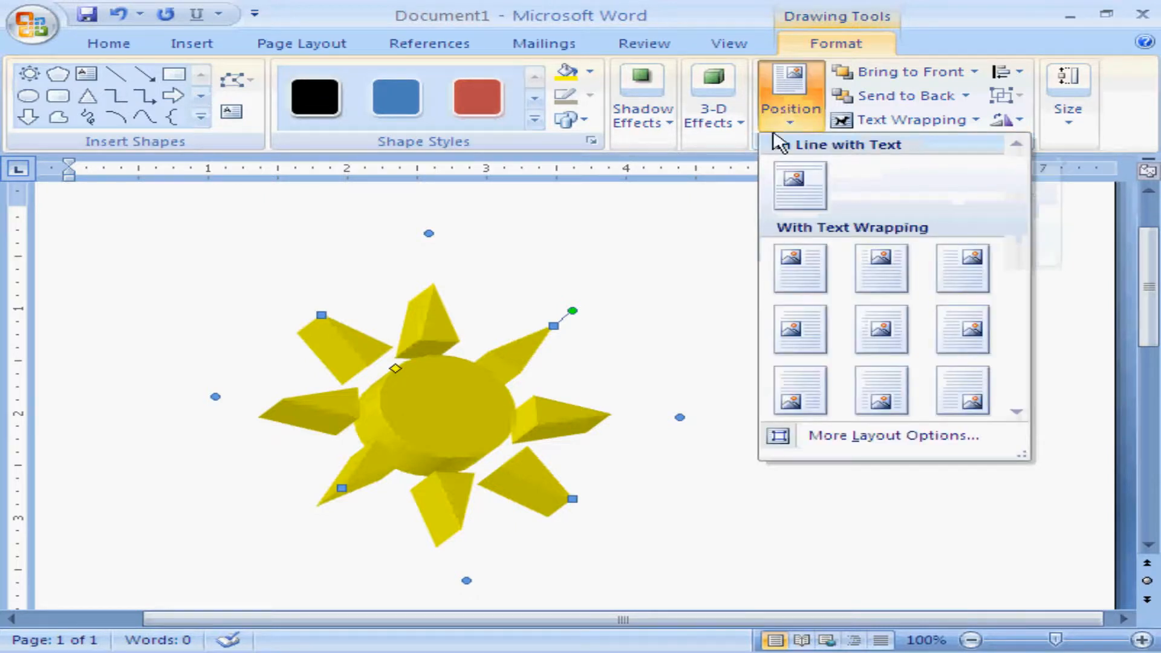
{"action": "left_click", "coordinate": [887, 284]}
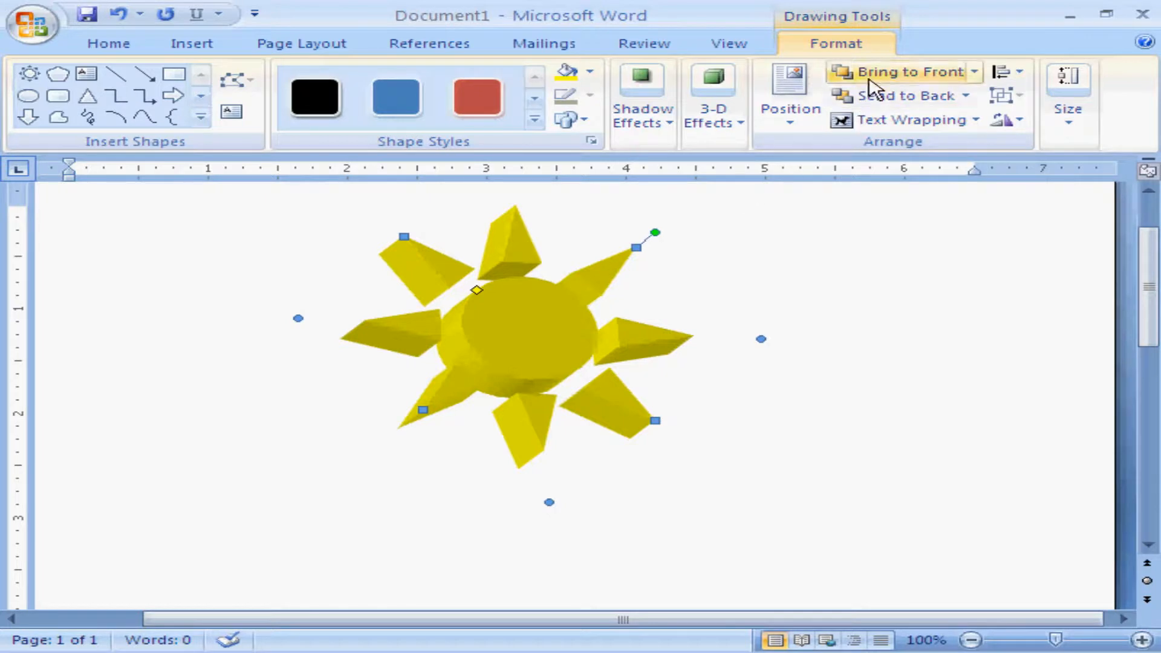
Draw a rounded rectangle about 1.75 by 2.1 inches overlapping the sun's right side, and apply the red shape style.
{"action": "left_click", "coordinate": [70, 104]}
{"action": "left_click_drag", "start_coordinate": [583, 234], "coordinate": [829, 457]}
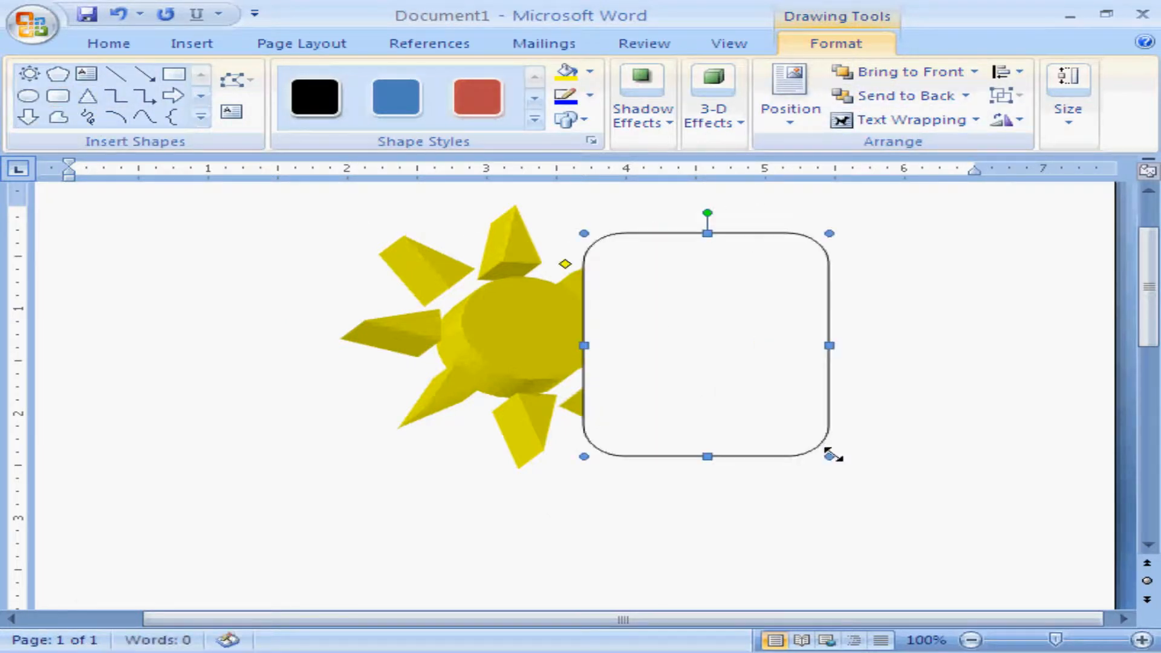
{"action": "left_click", "coordinate": [473, 98]}
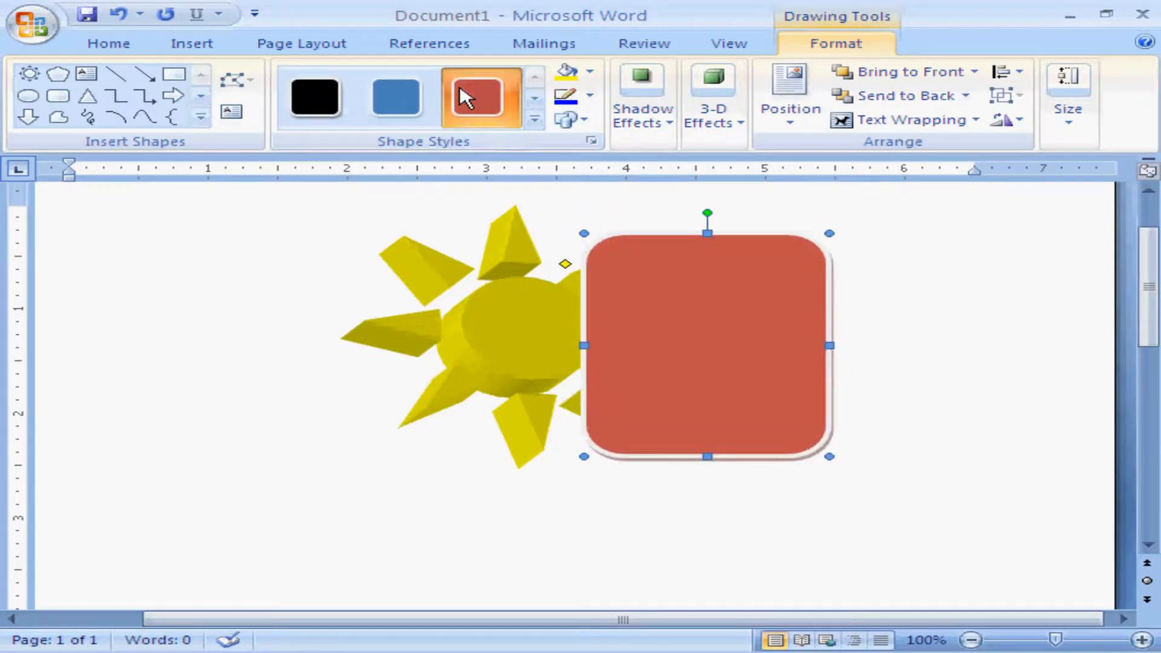
Send the red rounded rectangle behind the sun, and bring it back to the front.
{"action": "left_click", "coordinate": [862, 108]}
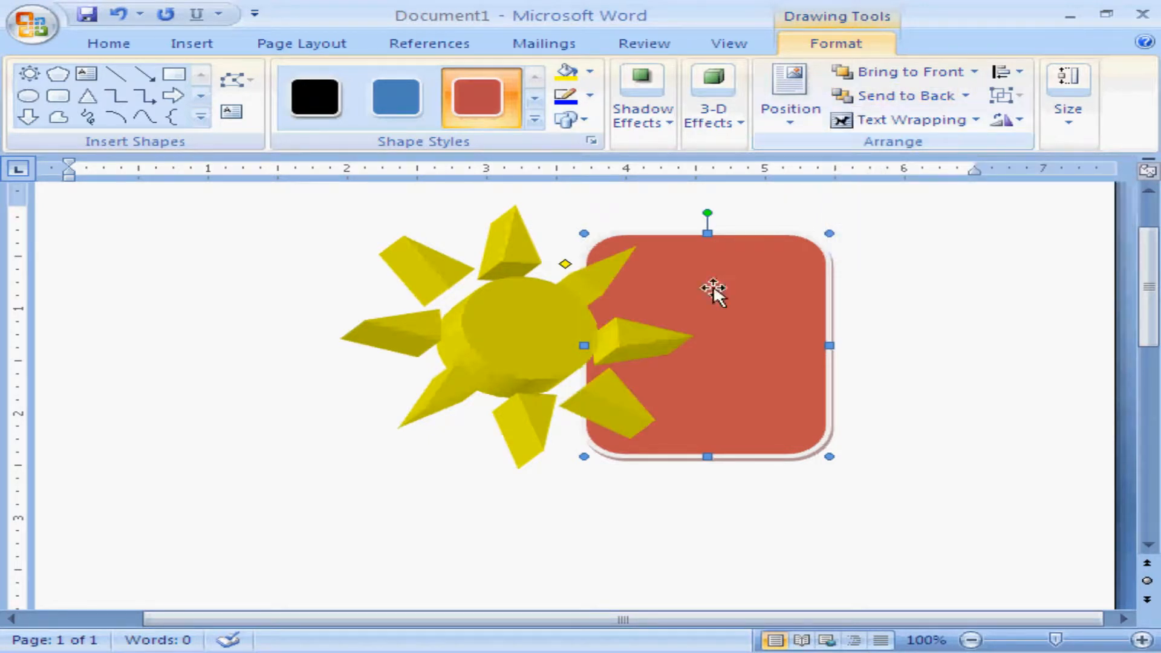
{"action": "left_click", "coordinate": [860, 81]}
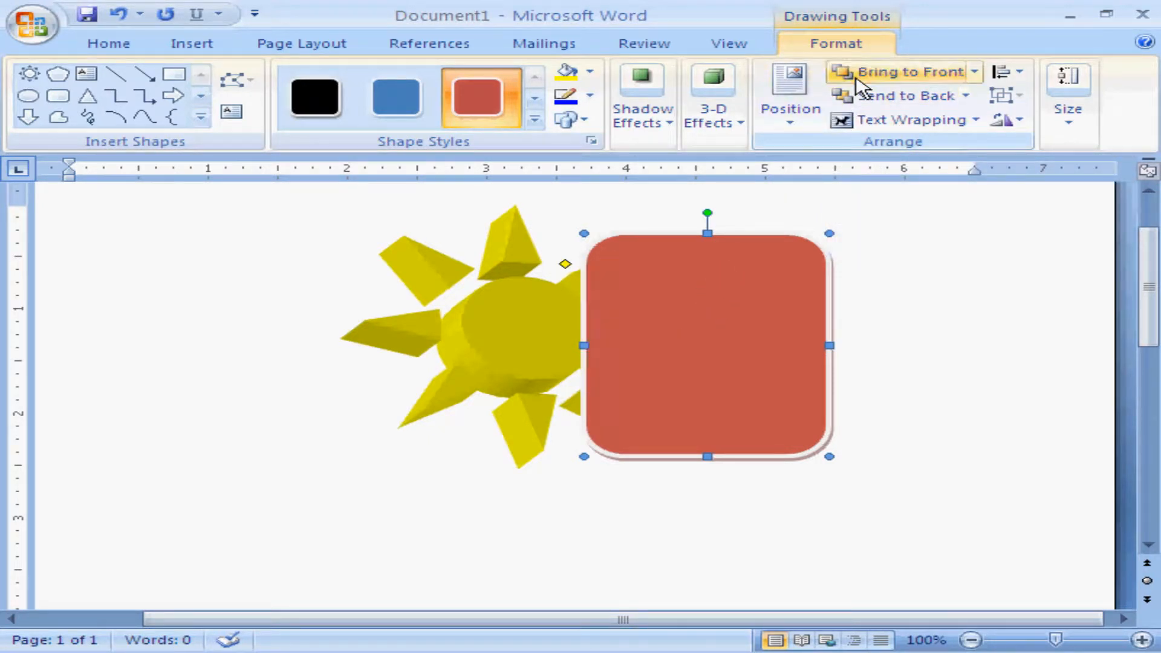
Set the red rectangle's text wrapping to Through and enter the sample text "asdlfkjasdlfkasjdf" on the first line.
{"action": "left_click", "coordinate": [861, 123]}
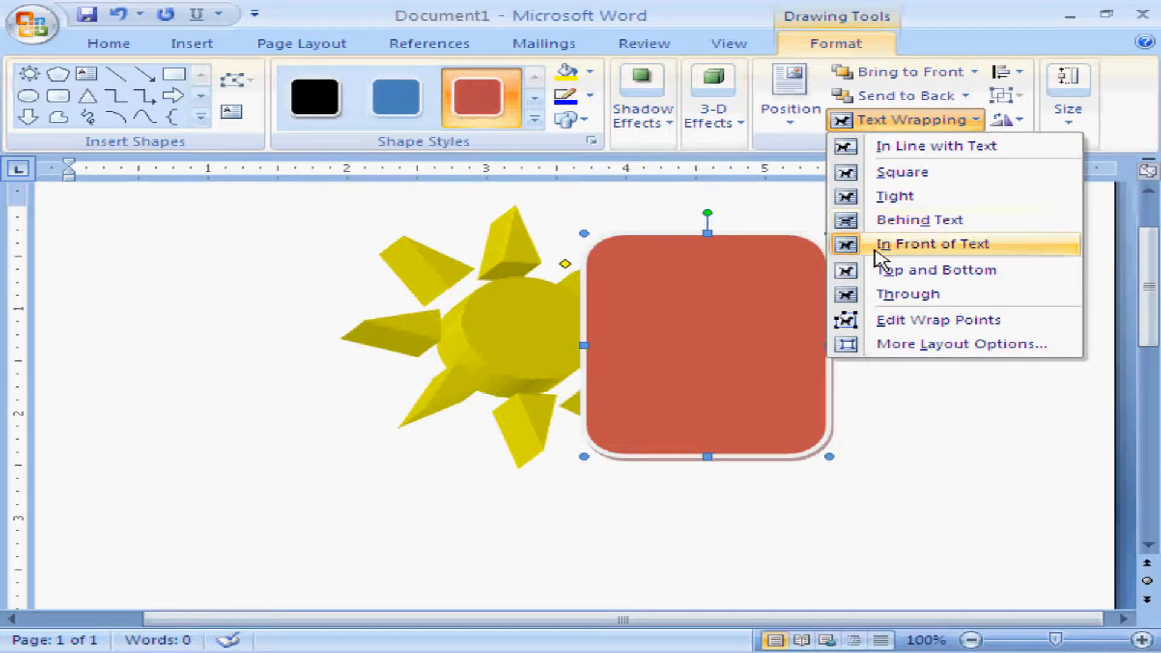
{"action": "left_click", "coordinate": [875, 296]}
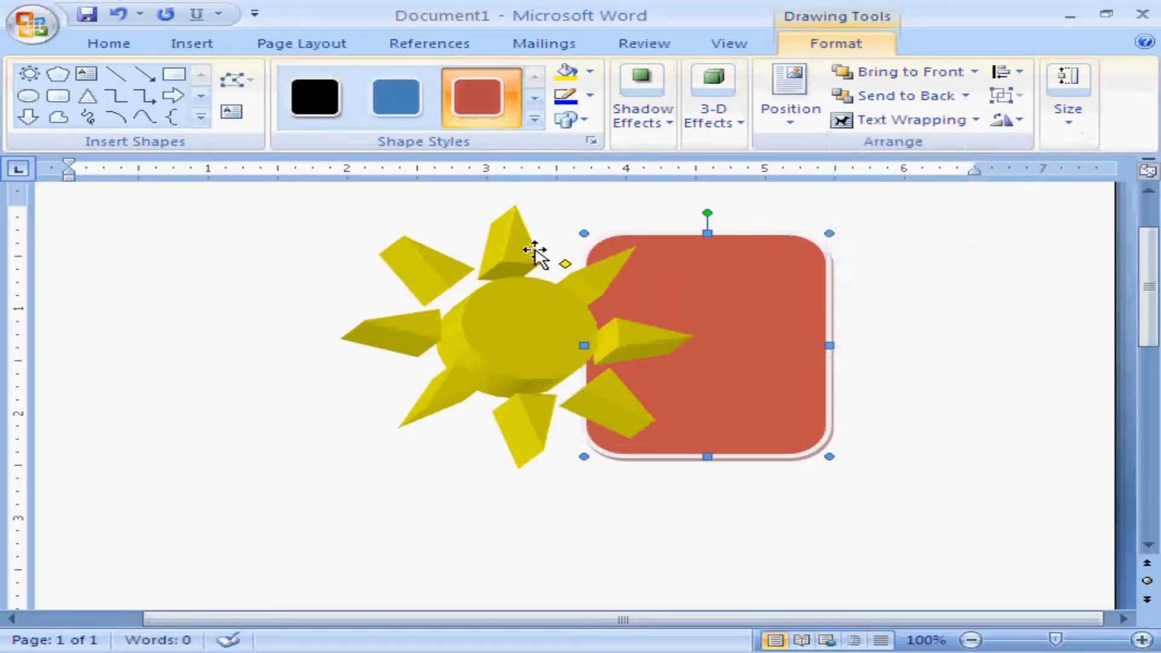
{"action": "left_click", "coordinate": [320, 282]}
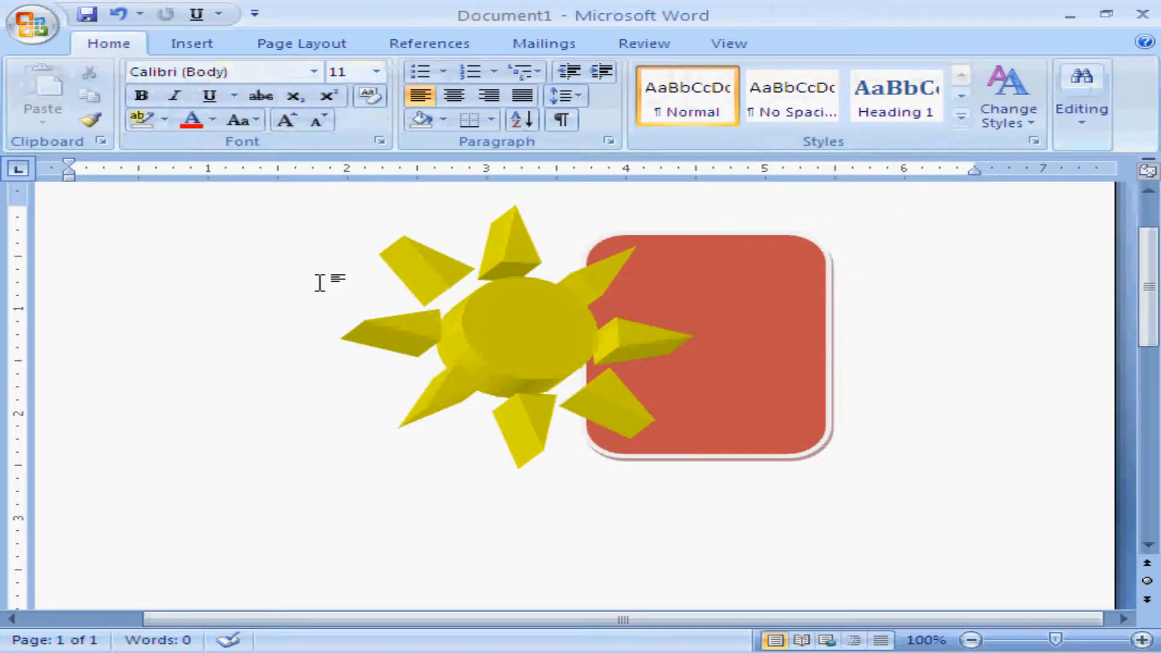
{"action": "type", "text": "asdlfkjasdlfkasjdf"}
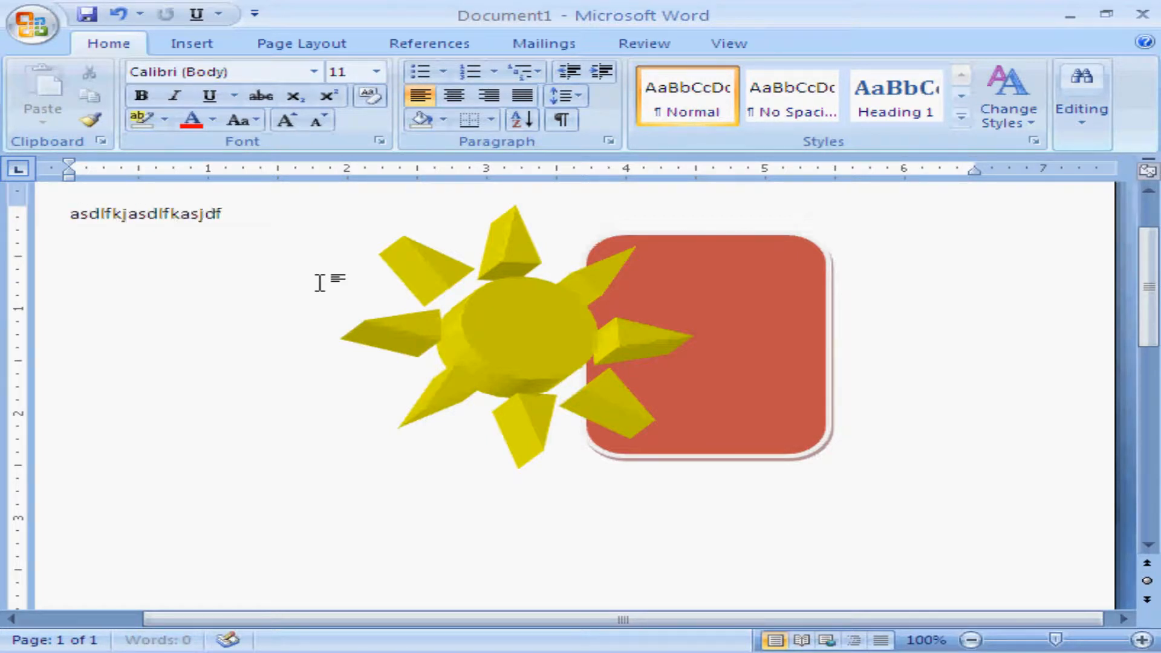
Extend the text line with "lkasjdflkasjdflkasjdflasdfjlaskdfjasdfasdf" and set the sun's text wrapping to Through.
{"action": "type", "text": "lkasjdflkasjdflkasjdflasdfjlaskdfjasdfasdf"}
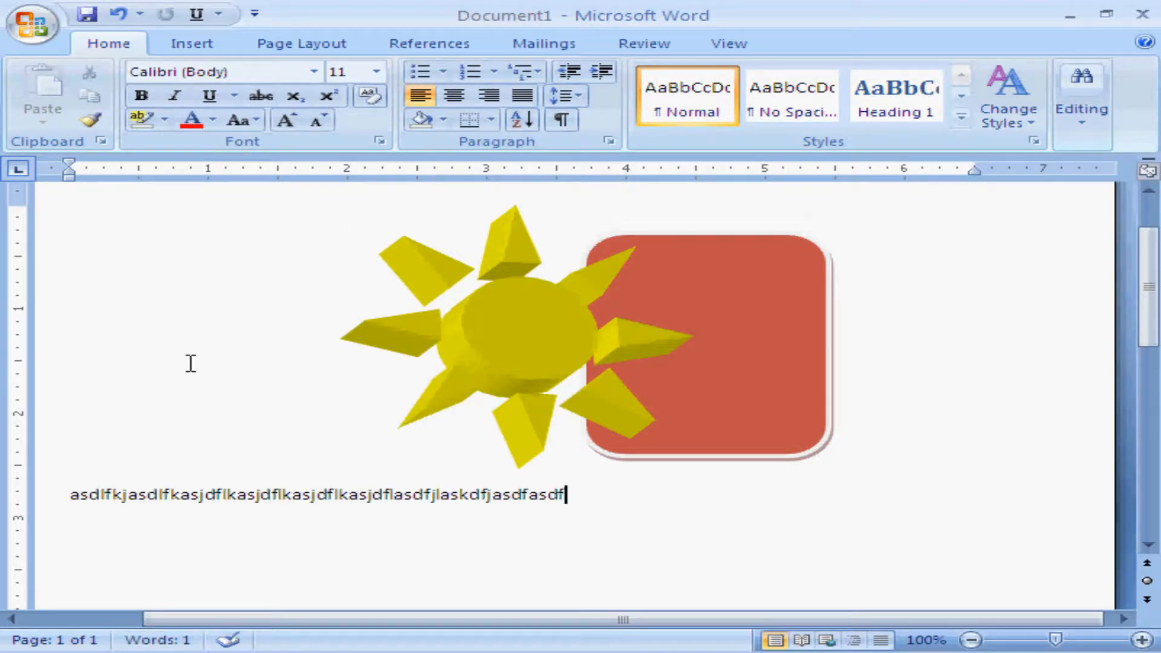
{"action": "left_click", "coordinate": [466, 379]}
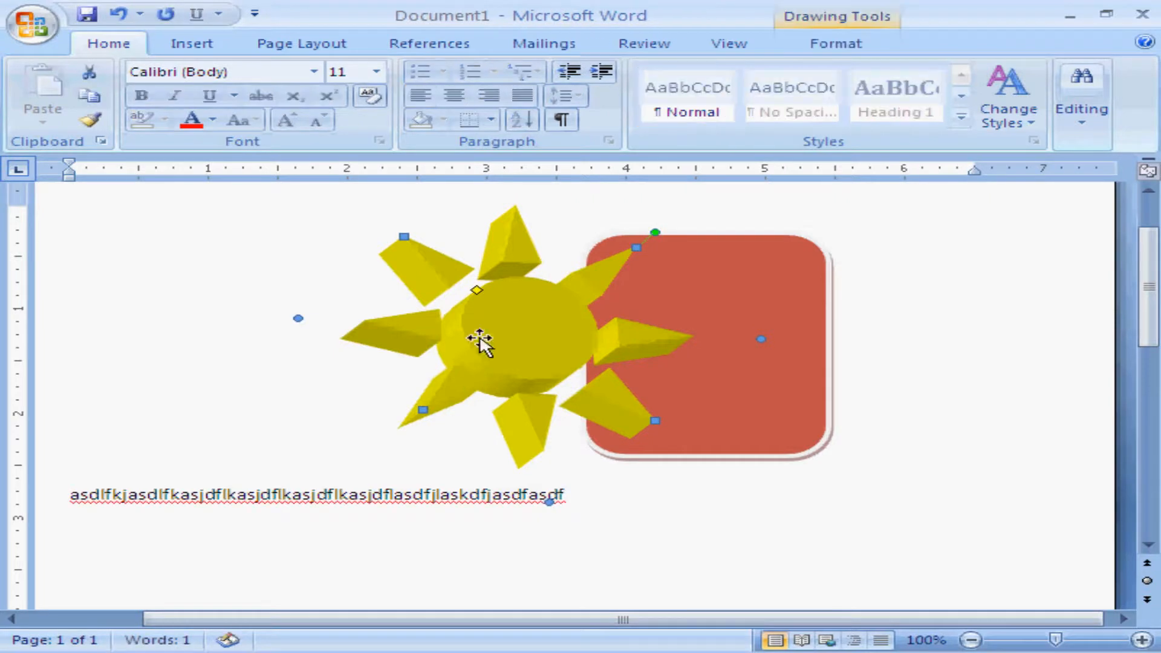
{"action": "left_click", "coordinate": [836, 43]}
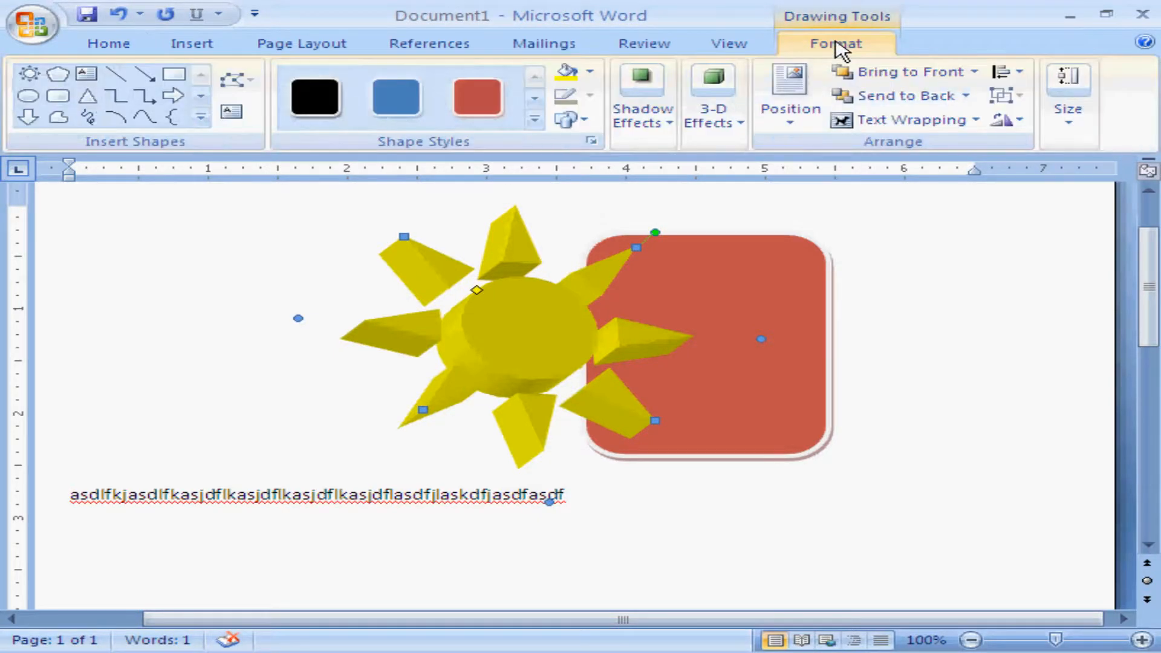
{"action": "left_click", "coordinate": [903, 120]}
{"action": "left_click", "coordinate": [911, 295]}
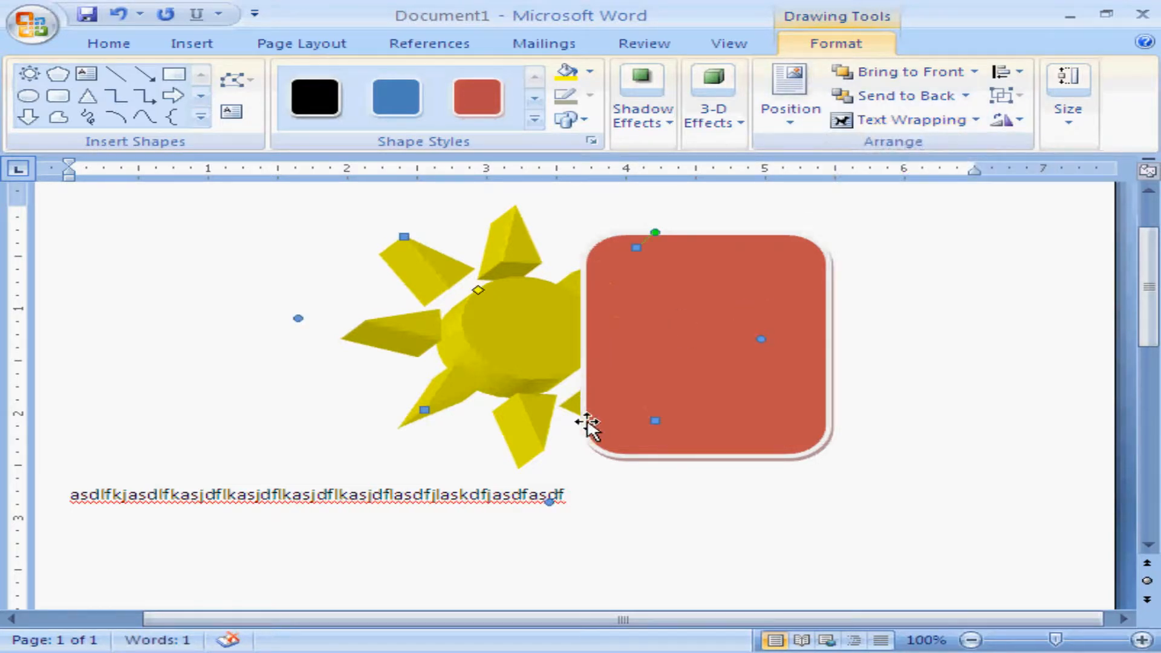
Append repeated "asdf" to the text line, and move the sun and the red rectangle further down the page.
{"action": "left_click", "coordinate": [572, 479]}
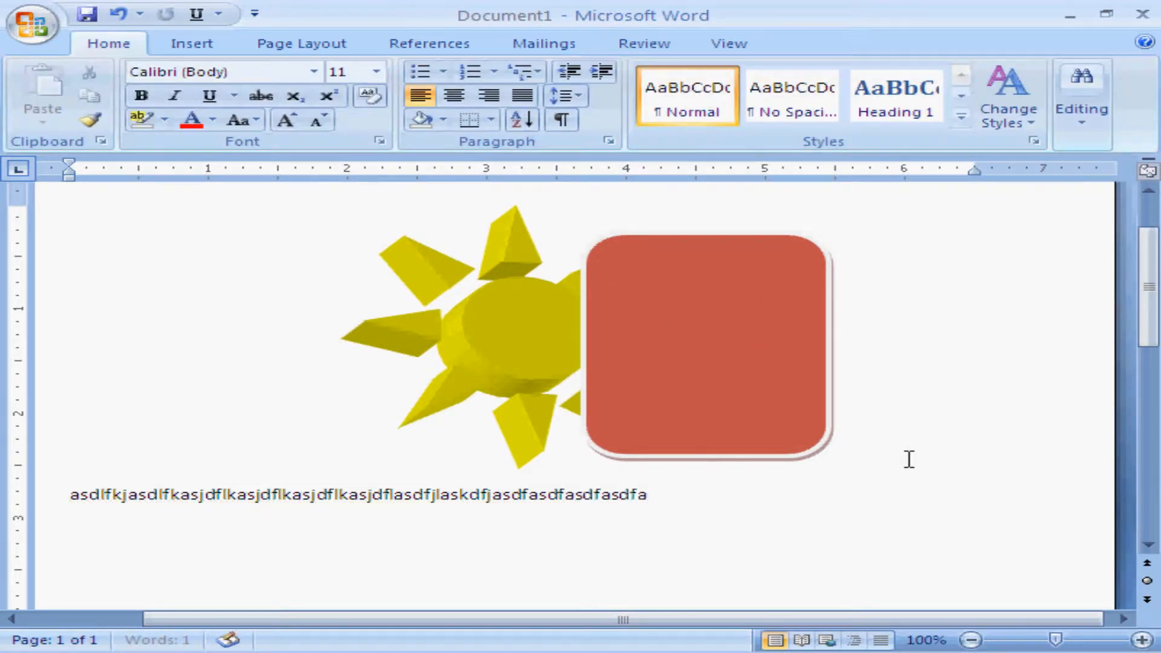
{"action": "type", "text": "asdfasdfasdfasdfasdf"}
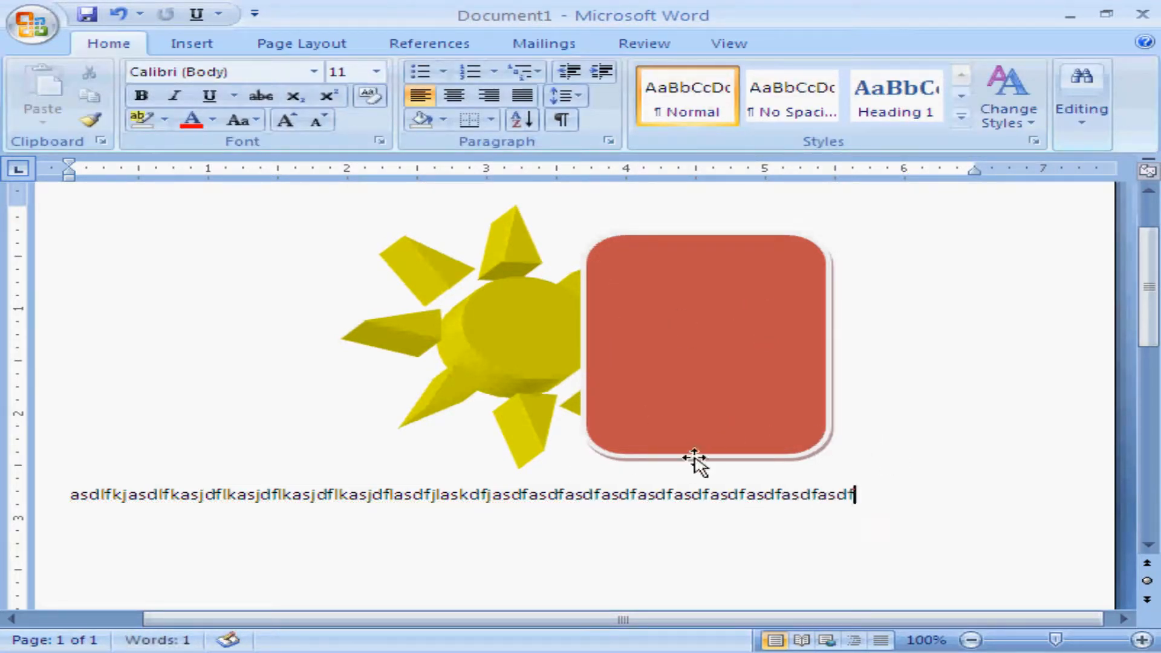
{"action": "left_click_drag", "start_coordinate": [549, 376], "coordinate": [573, 477]}
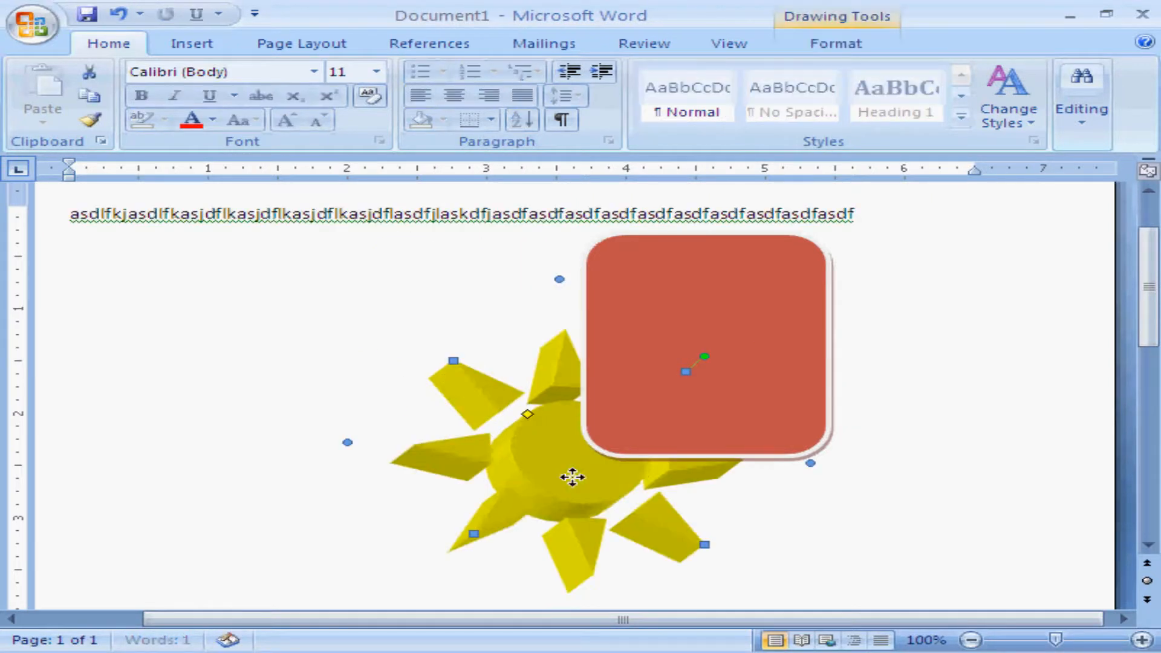
{"action": "left_click", "coordinate": [728, 395]}
{"action": "left_click_drag", "start_coordinate": [728, 395], "coordinate": [768, 473]}
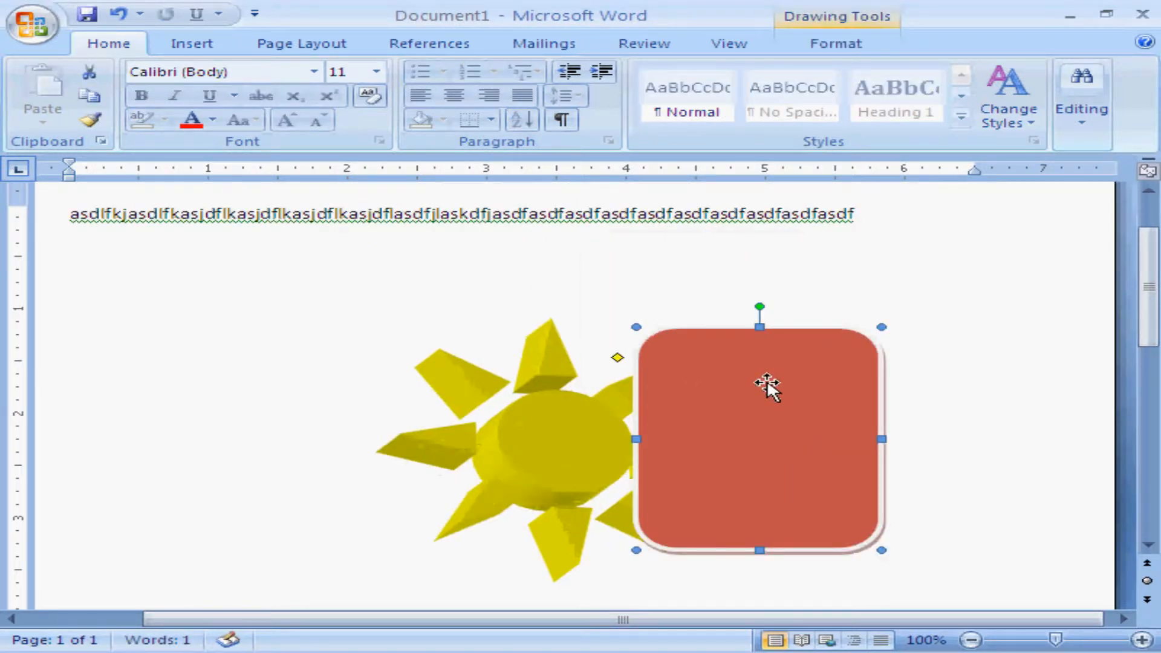
{"action": "left_click", "coordinate": [708, 243]}
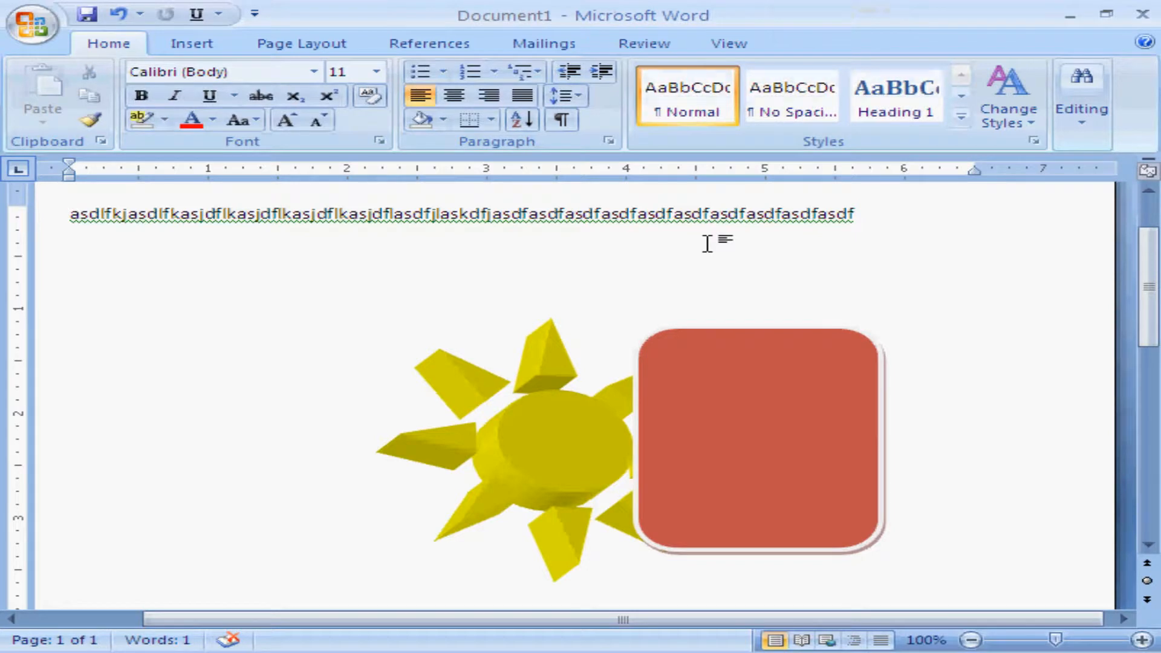
Apply Through text wrapping to the red rectangle, and move the rectangle and the sun up to the start of the page.
{"action": "left_click", "coordinate": [770, 381]}
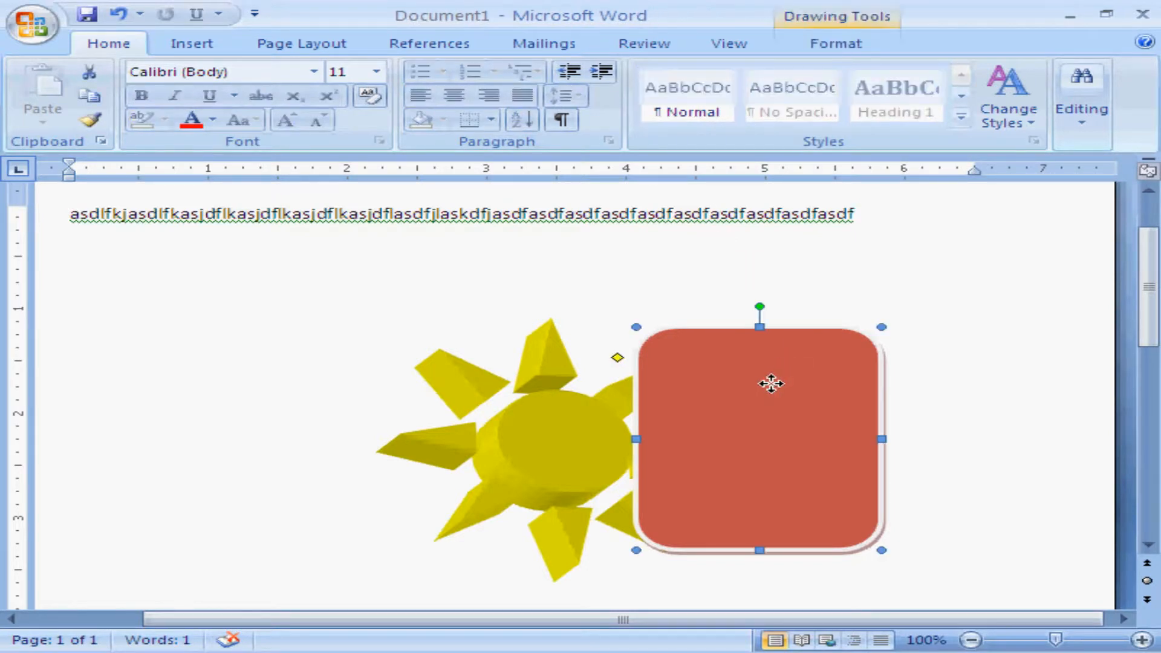
{"action": "left_click", "coordinate": [838, 47]}
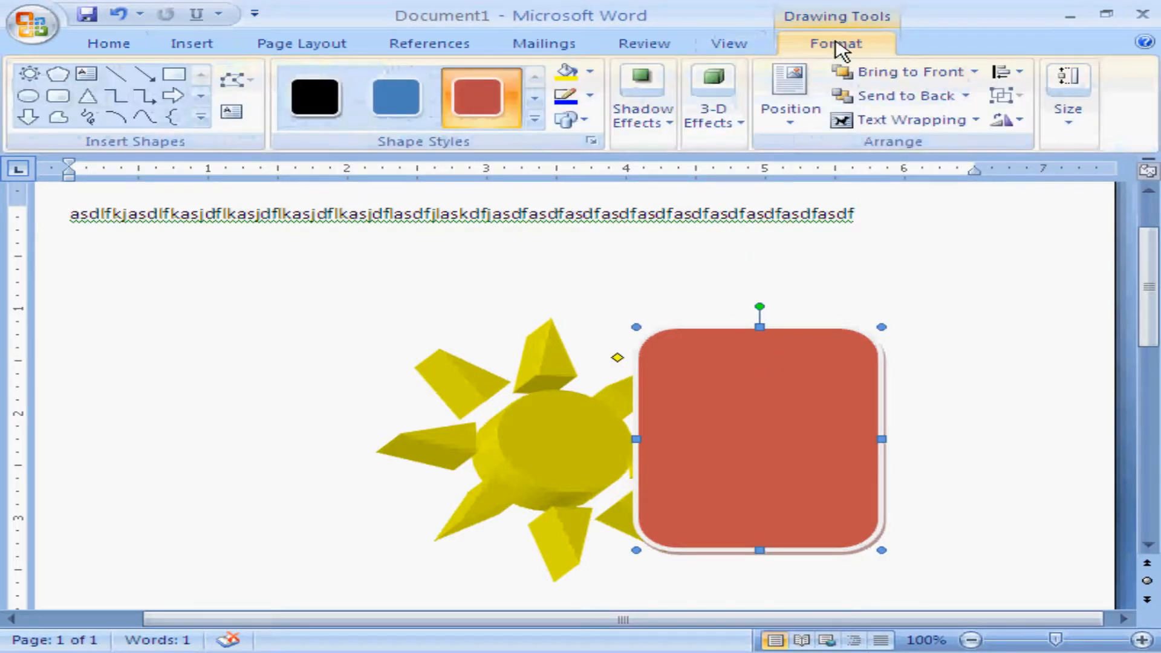
{"action": "left_click", "coordinate": [889, 124]}
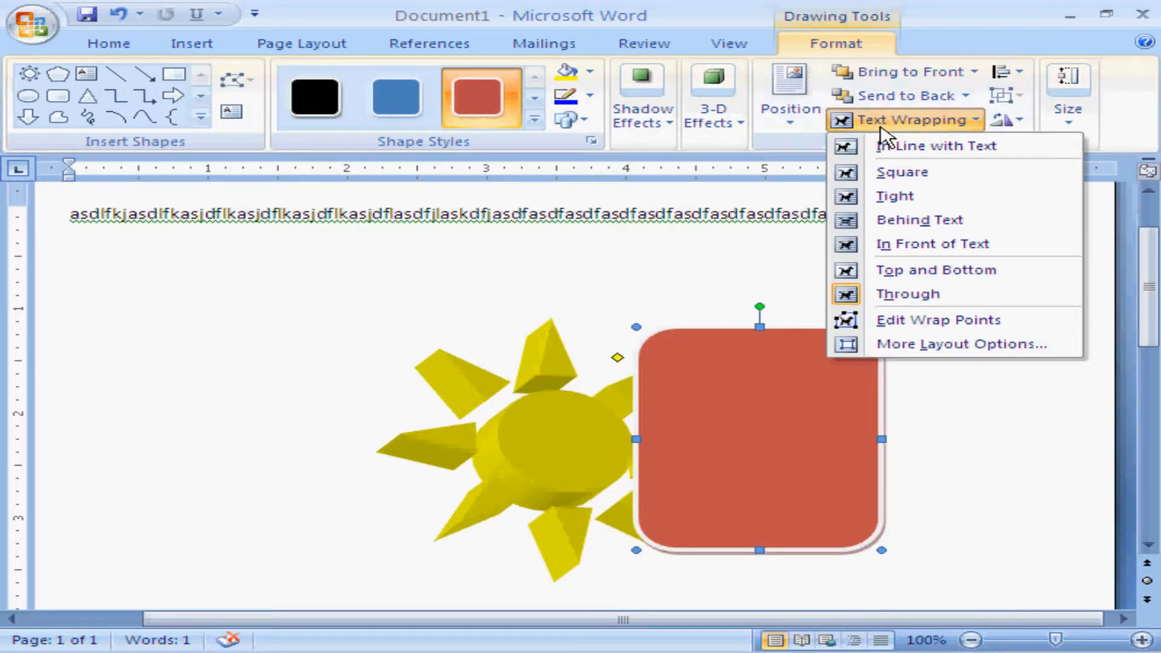
{"action": "left_click", "coordinate": [875, 301]}
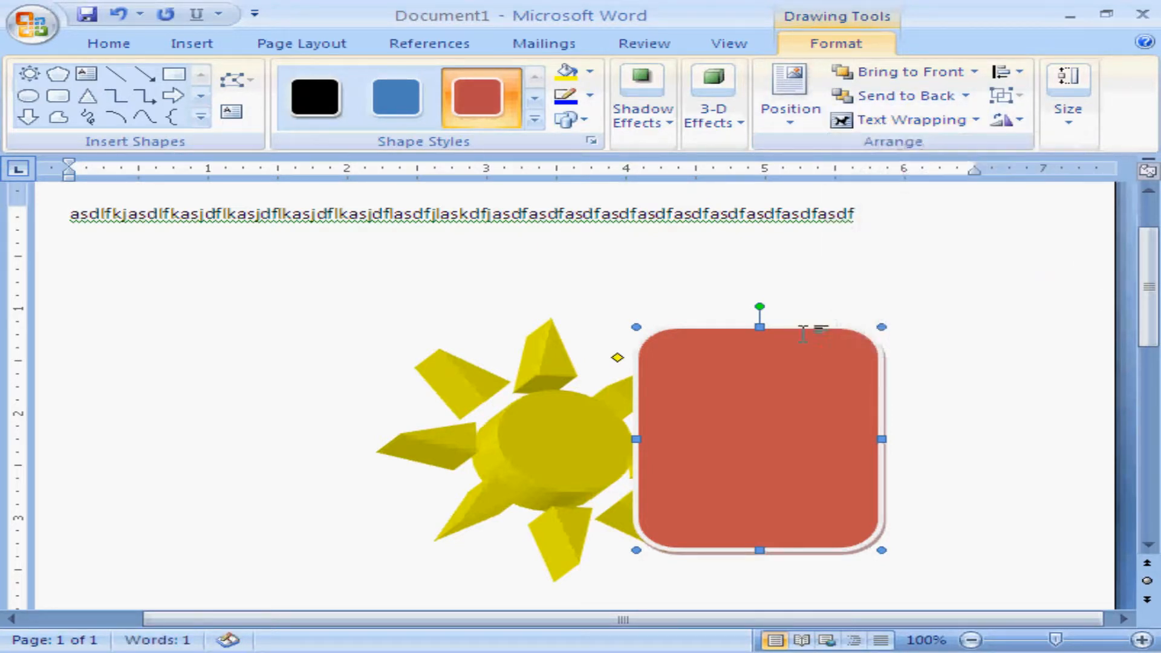
{"action": "left_click_drag", "start_coordinate": [776, 343], "coordinate": [779, 225]}
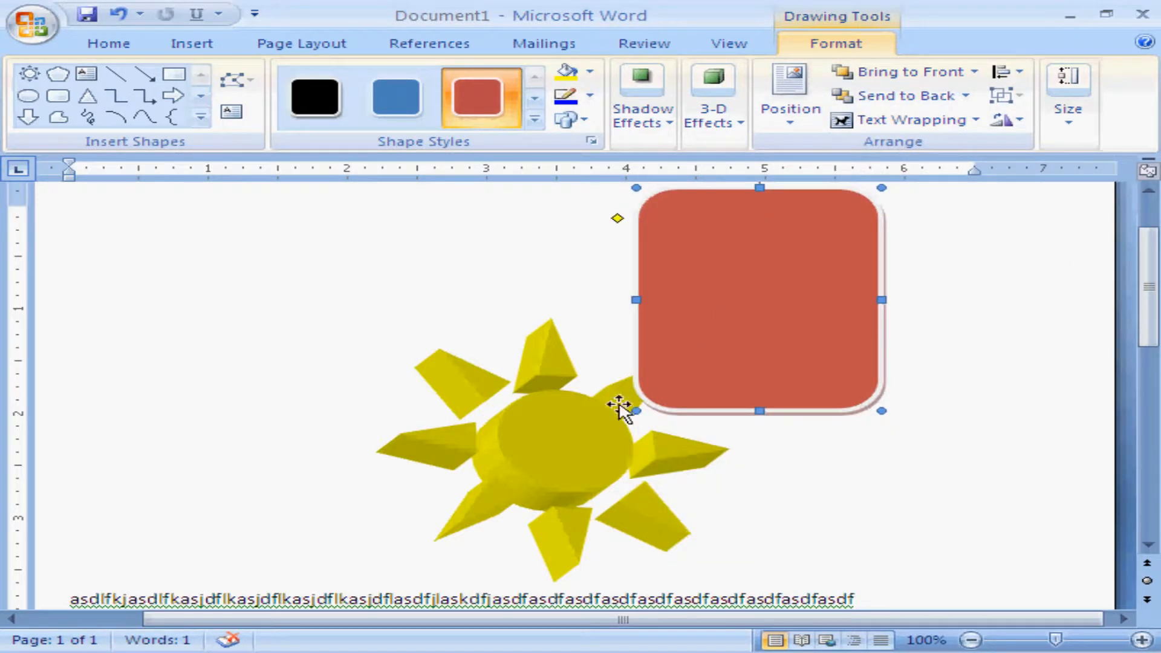
{"action": "left_click_drag", "start_coordinate": [552, 433], "coordinate": [482, 300]}
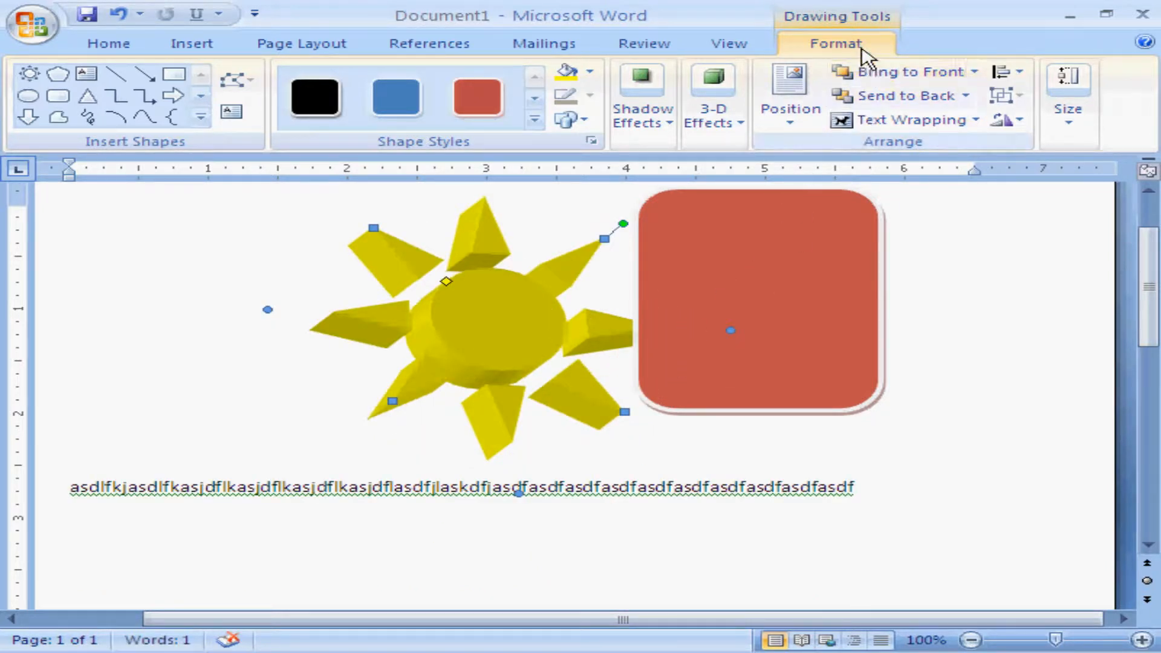
Set the sun's text wrapping to Behind Text.
{"action": "left_click", "coordinate": [913, 121]}
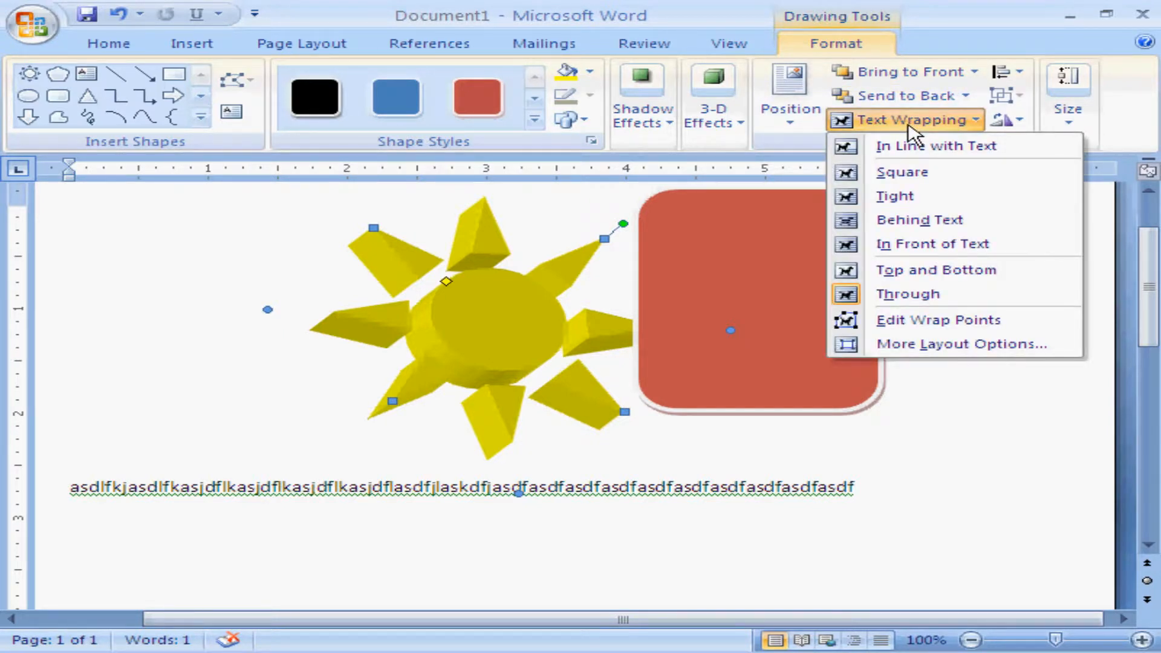
{"action": "left_click", "coordinate": [900, 223]}
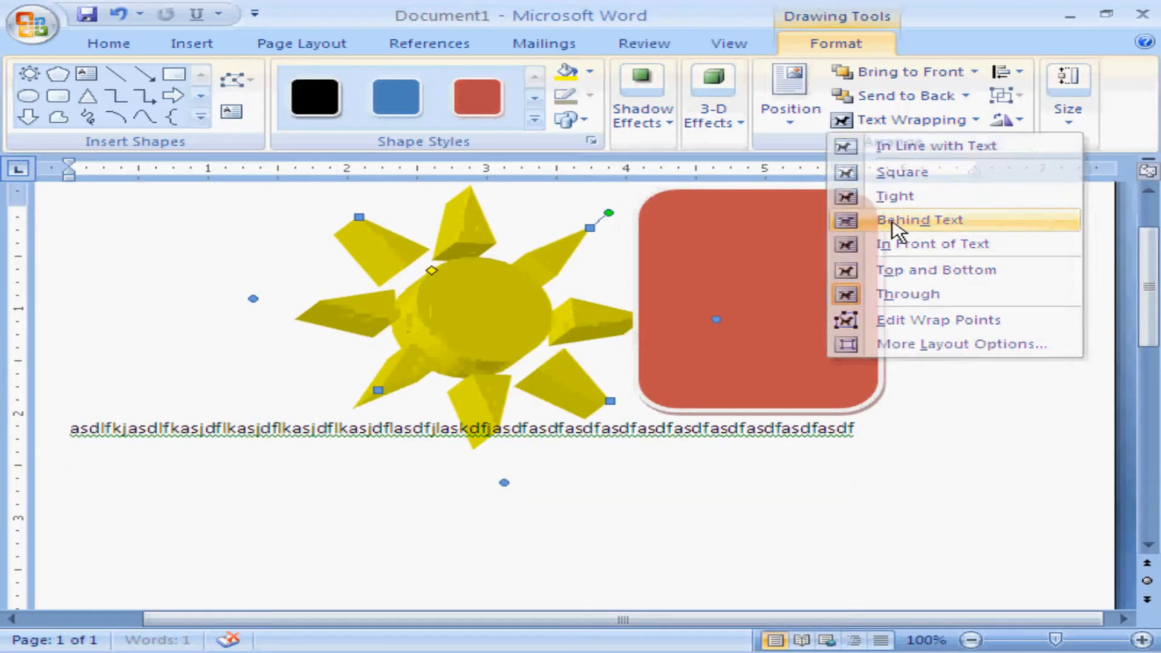
{"action": "left_click", "coordinate": [531, 427]}
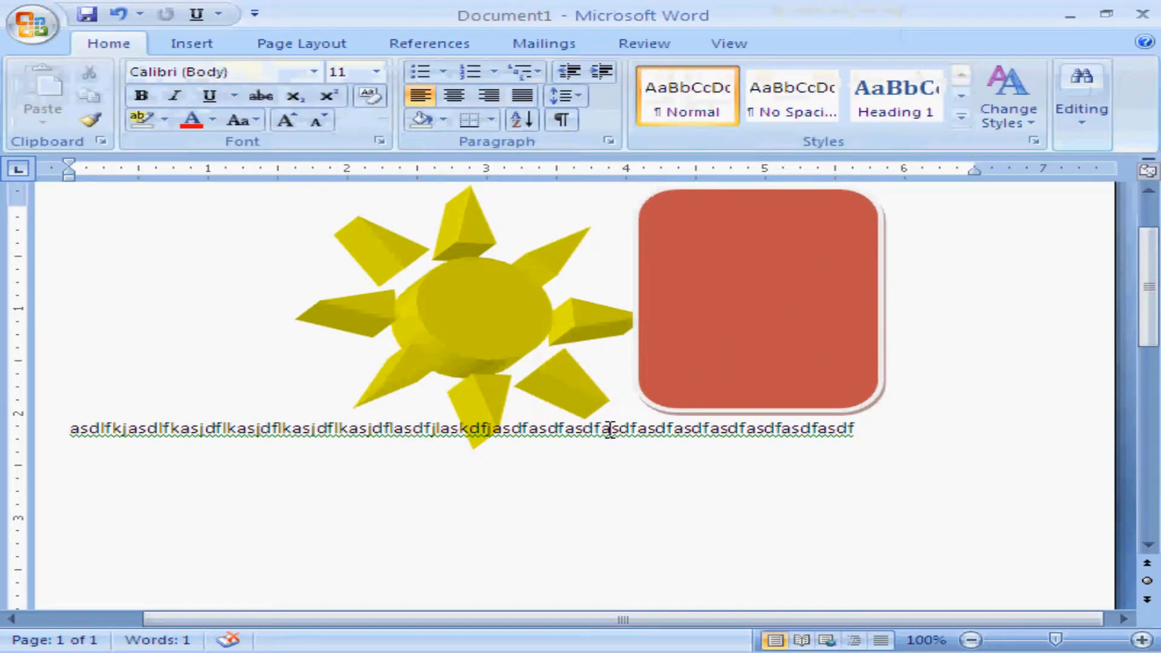
Move the sun and the red rectangle down below the first line, and delete the red rectangle.
{"action": "left_click_drag", "start_coordinate": [457, 380], "coordinate": [458, 427]}
{"action": "left_click_drag", "start_coordinate": [773, 367], "coordinate": [744, 434]}
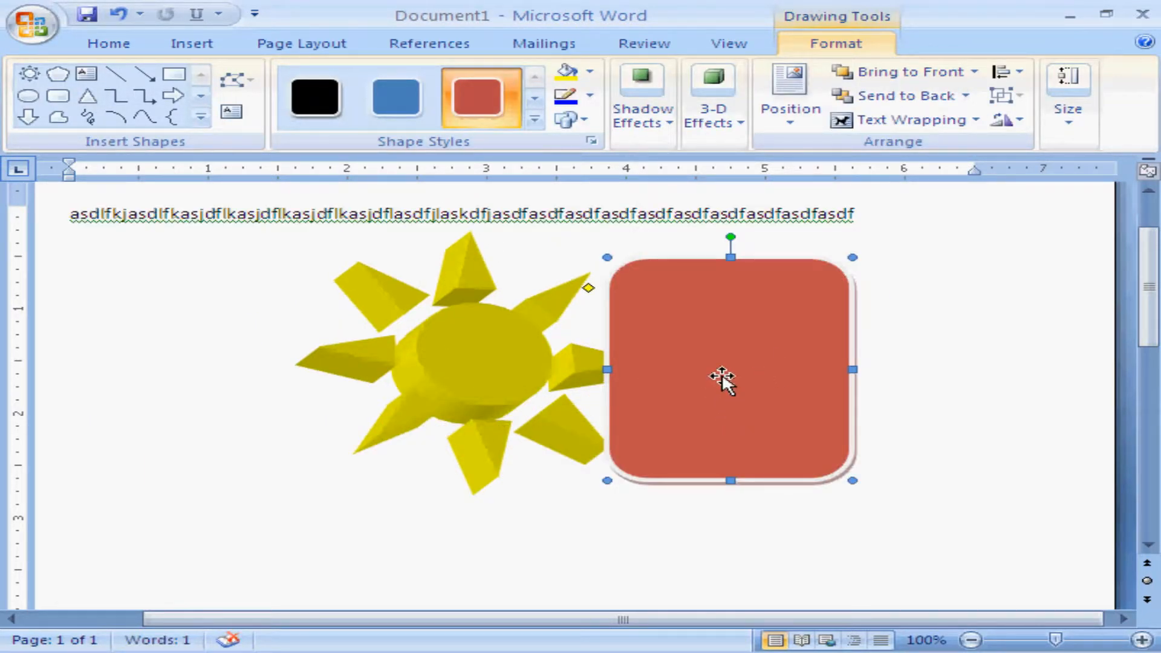
{"action": "key", "text": "Delete"}
Move the sun up so it overlaps the text line, and set its text wrapping to In Front of Text.
{"action": "left_click_drag", "start_coordinate": [500, 344], "coordinate": [528, 276]}
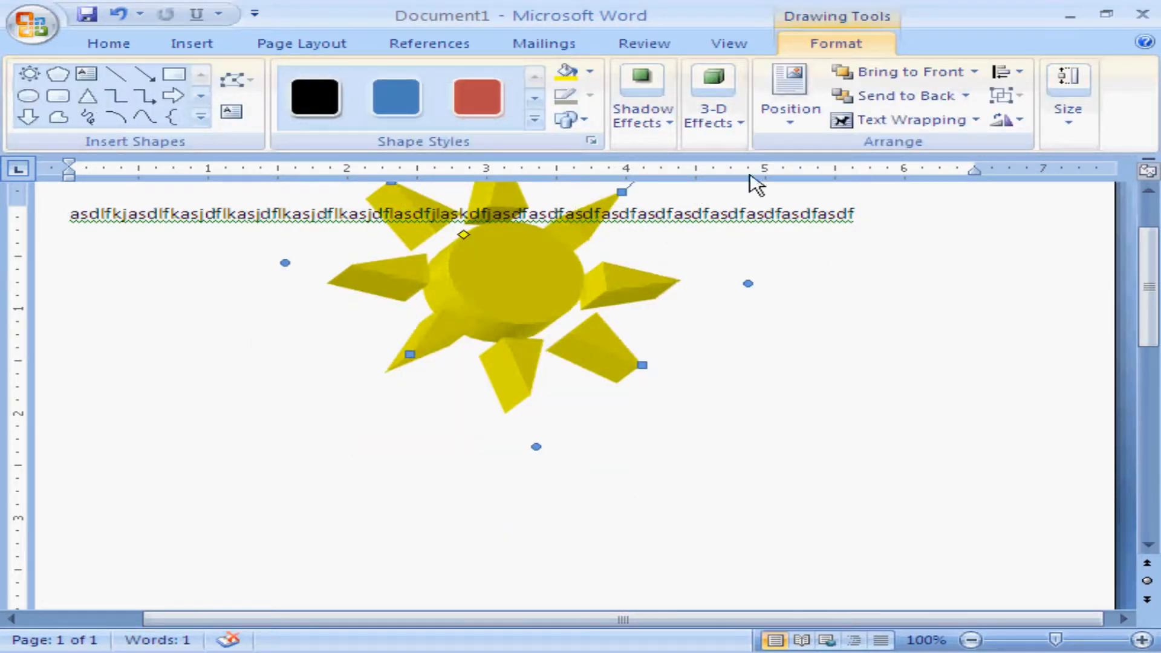
{"action": "left_click", "coordinate": [894, 121]}
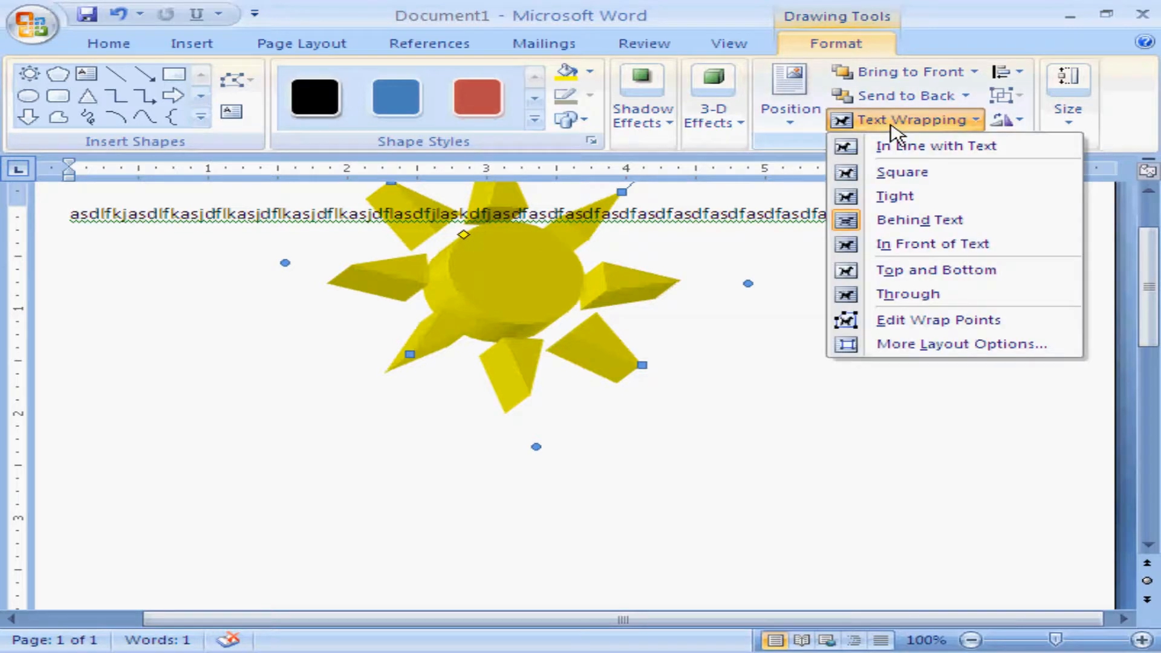
{"action": "left_click", "coordinate": [890, 244]}
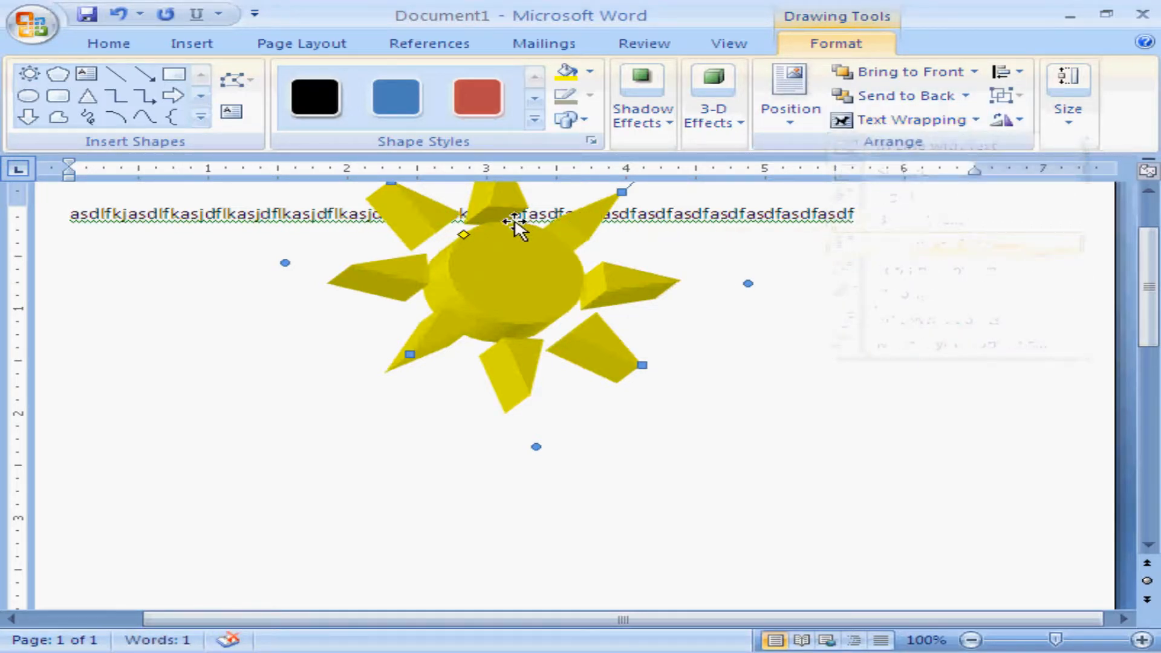
{"action": "left_click", "coordinate": [643, 219]}
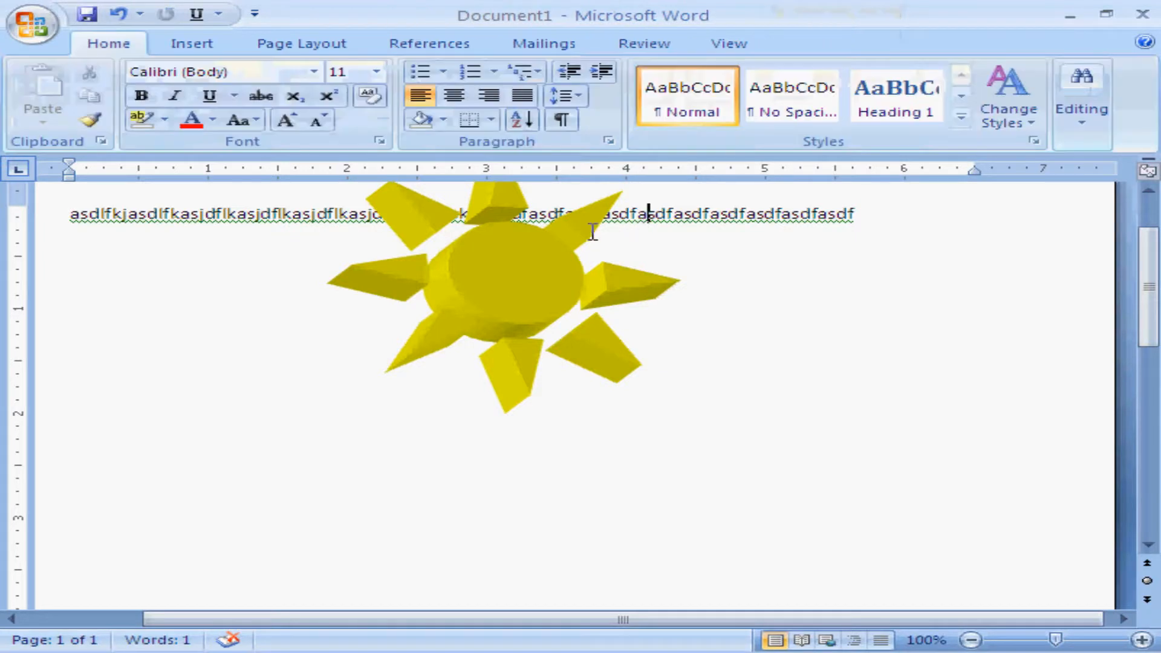
Delete the sun and all of the sample text to empty the document.
{"action": "left_click", "coordinate": [504, 266]}
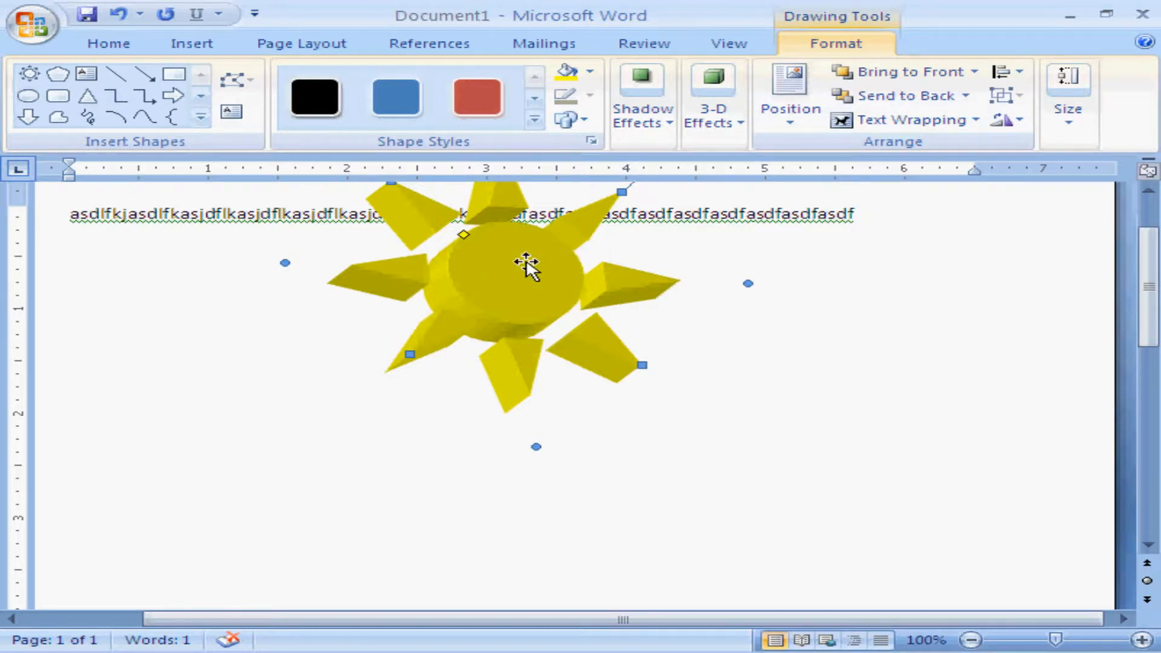
{"action": "key", "text": "Delete"}
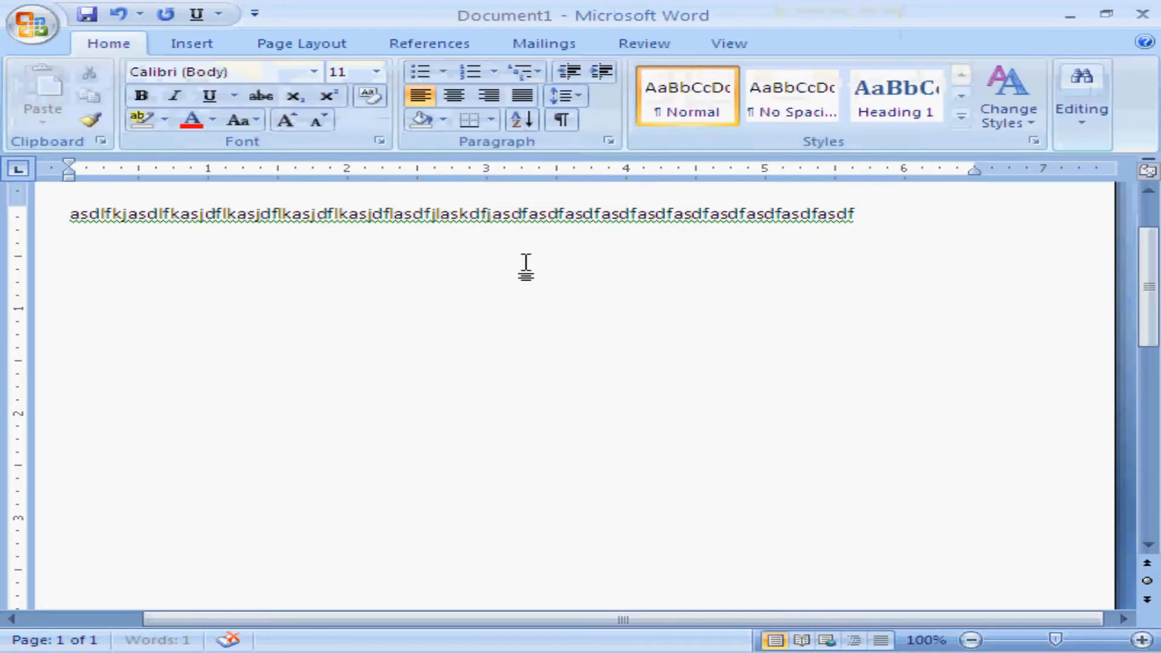
{"action": "key", "text": "ctrl+a"}
{"action": "key", "text": "Delete"}
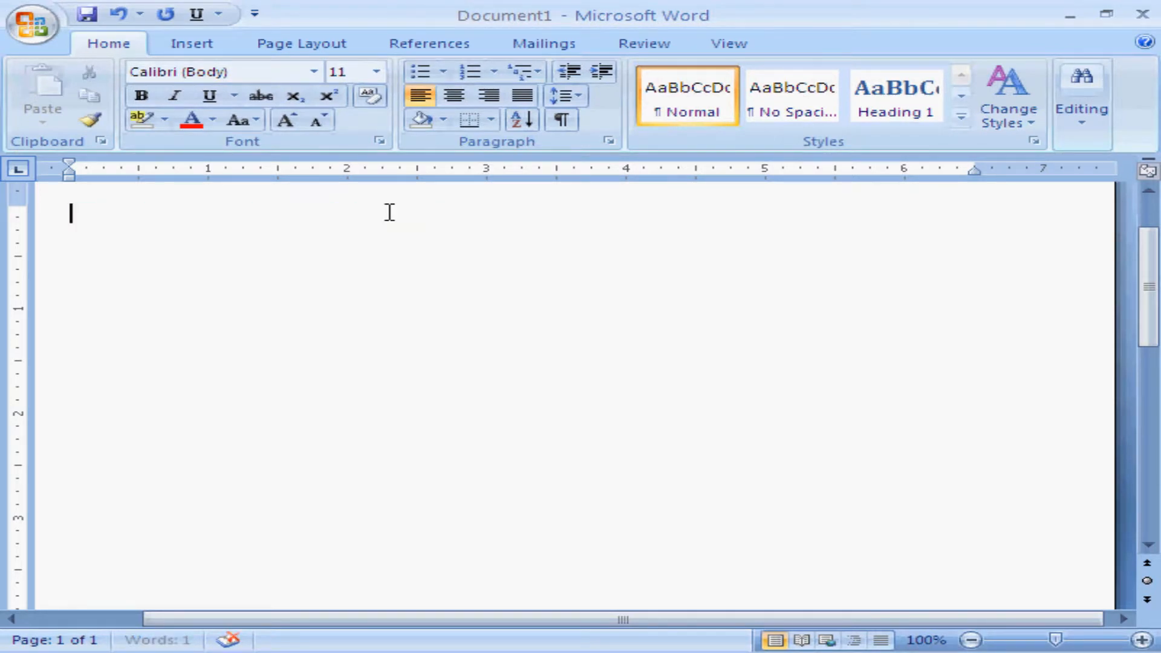
Insert a Basic Block List SmartArt graphic from the List category.
{"action": "left_click", "coordinate": [193, 47]}
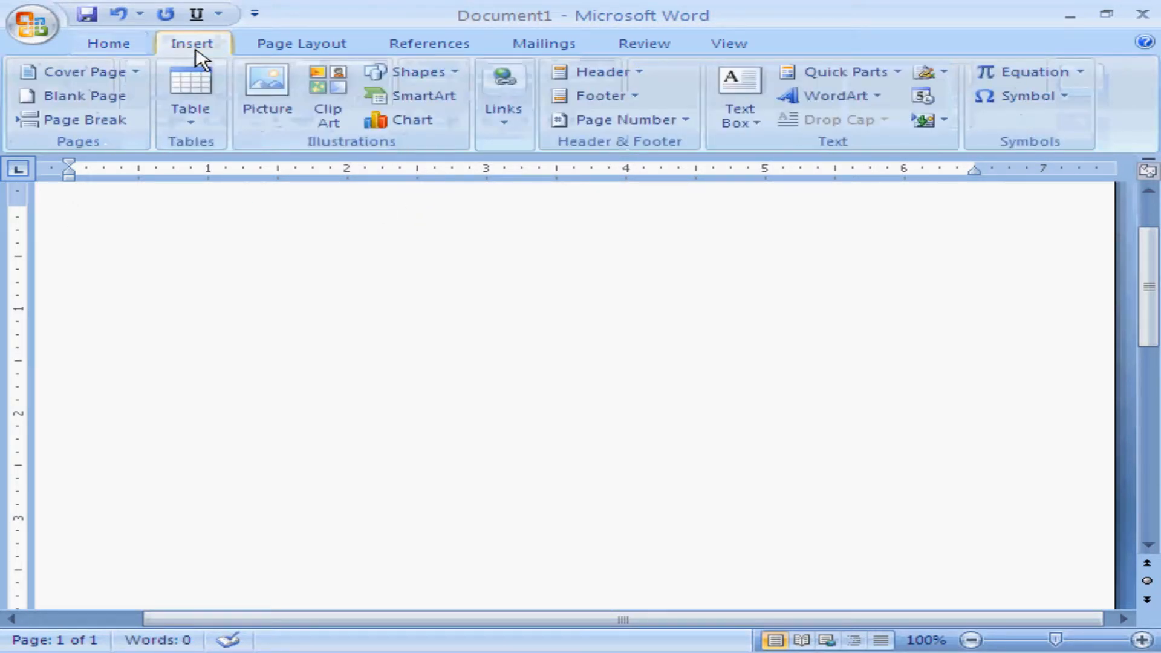
{"action": "left_click", "coordinate": [391, 104]}
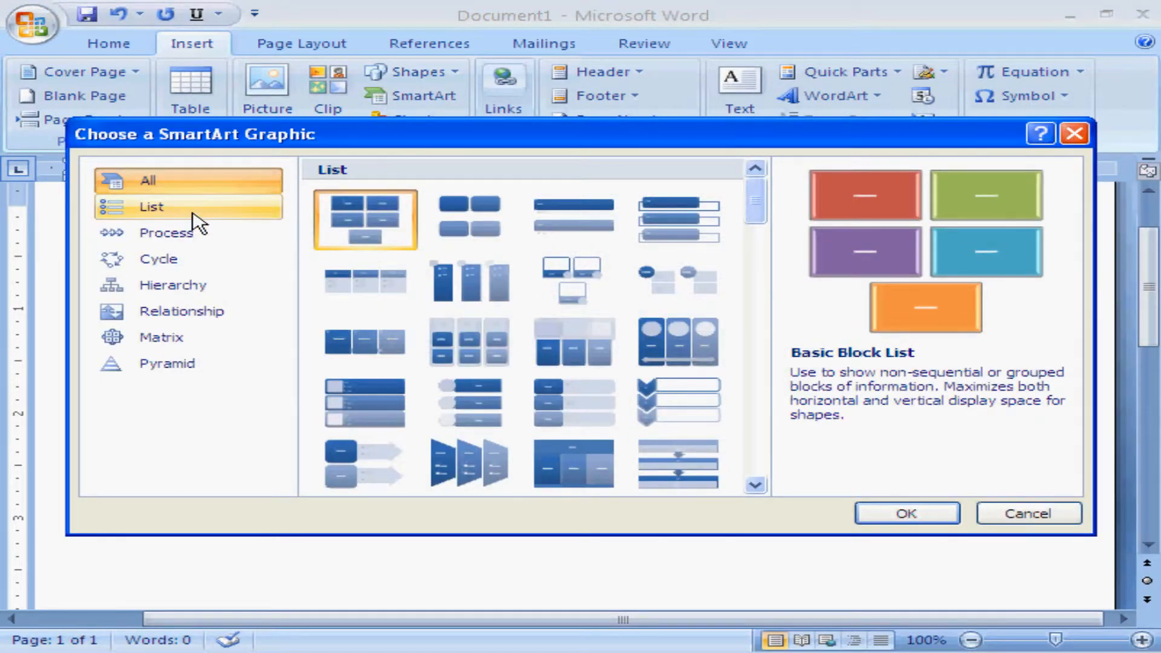
{"action": "left_click", "coordinate": [469, 228]}
{"action": "left_click", "coordinate": [547, 231]}
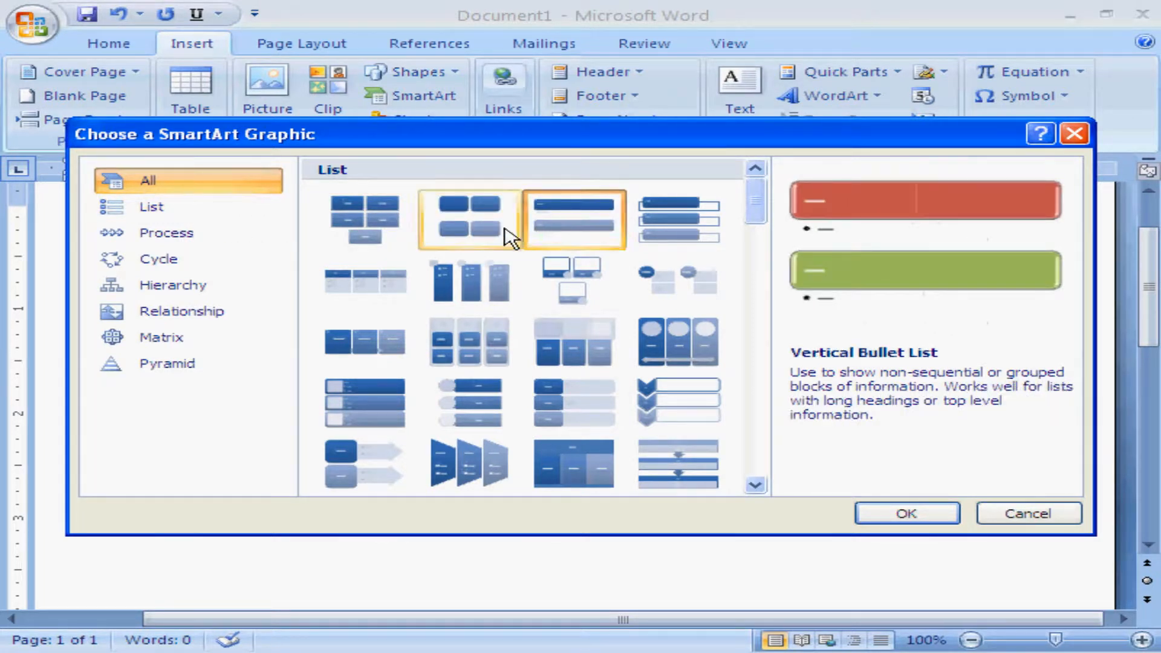
{"action": "left_click", "coordinate": [145, 209]}
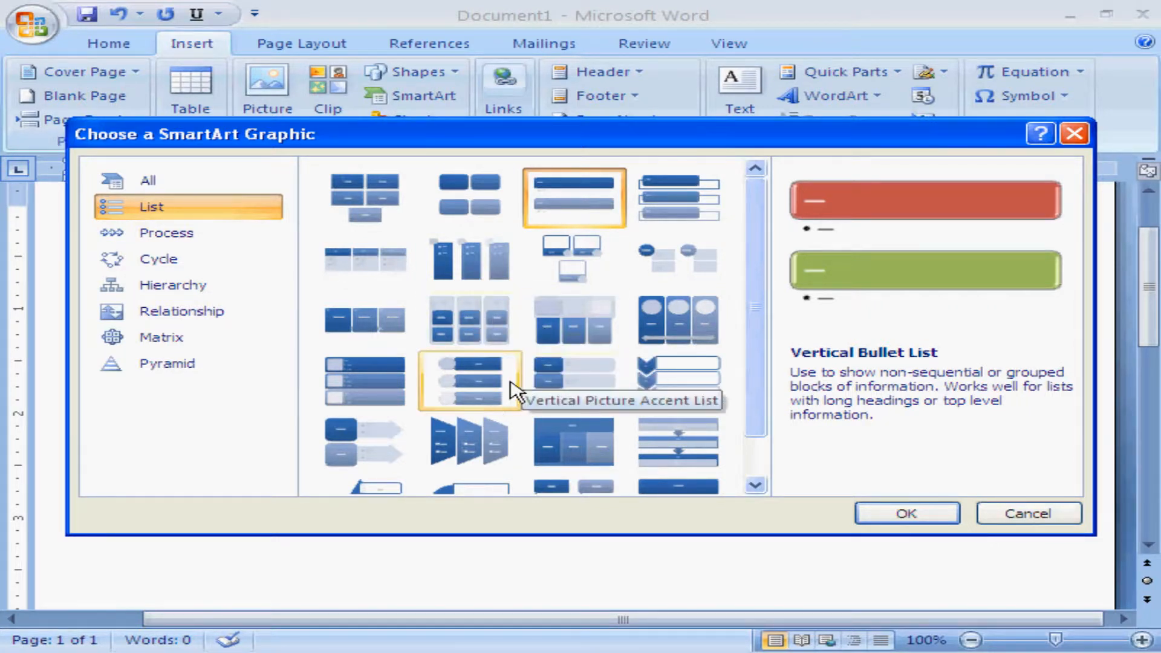
{"action": "left_click", "coordinate": [391, 216]}
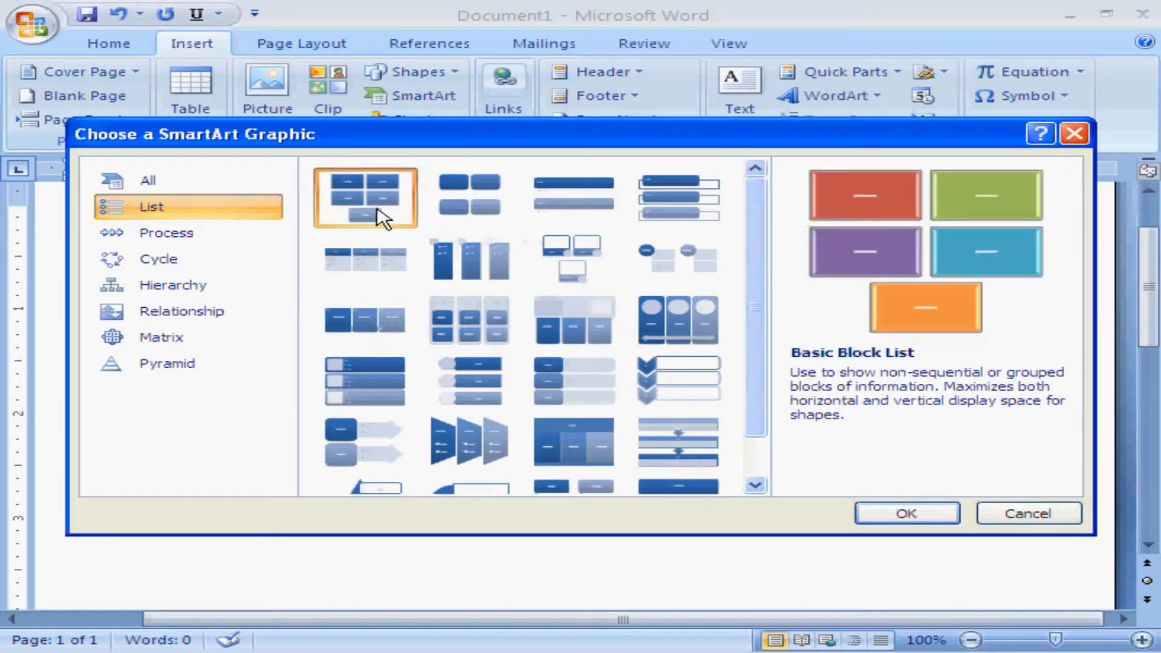
{"action": "left_click", "coordinate": [907, 513]}
Fill the five blocks of the block list in order with the texts asdf, asd, dfgh, dfg and sdfg.
{"action": "left_click", "coordinate": [269, 311]}
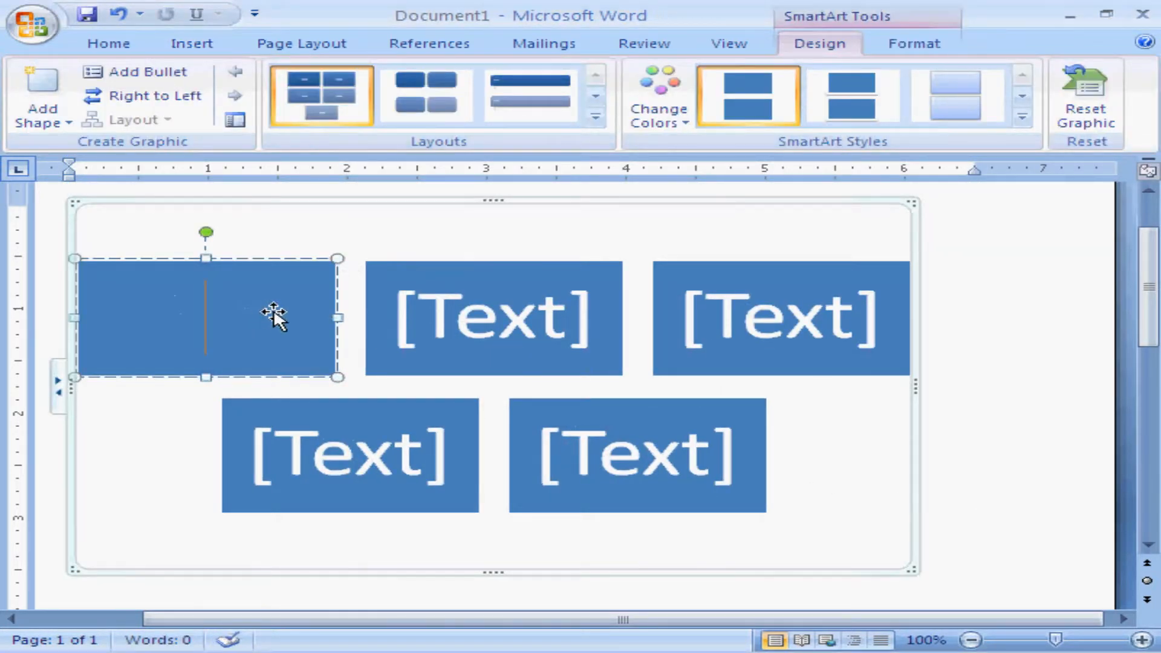
{"action": "type", "text": "asdf"}
{"action": "left_click", "coordinate": [538, 326]}
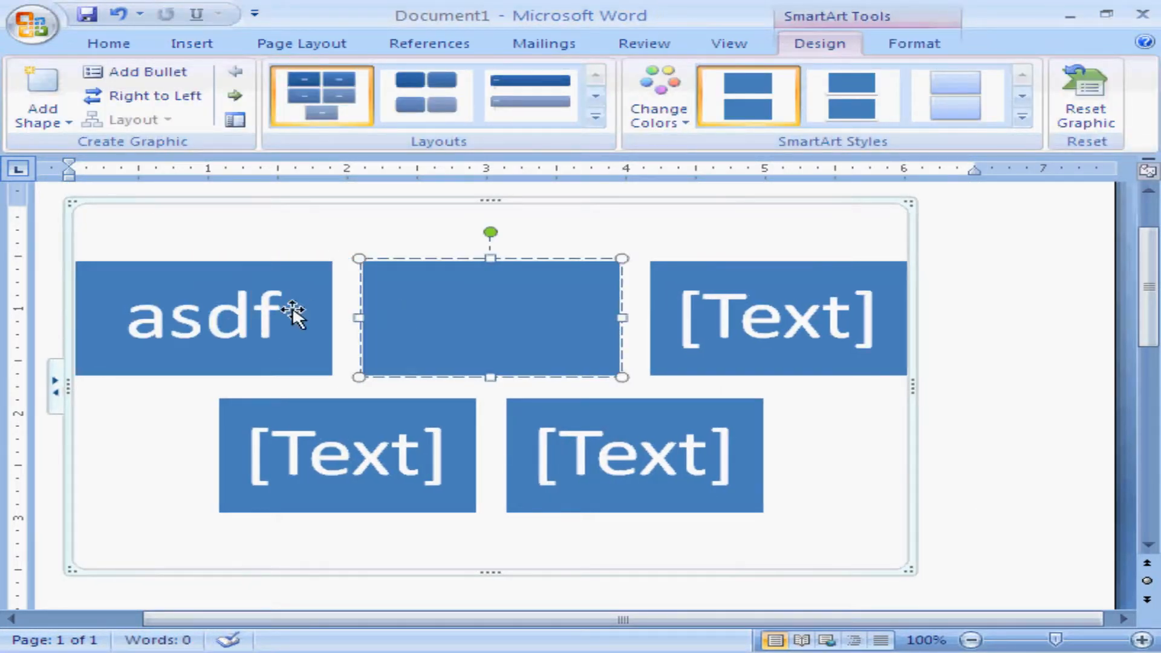
{"action": "type", "text": "asd"}
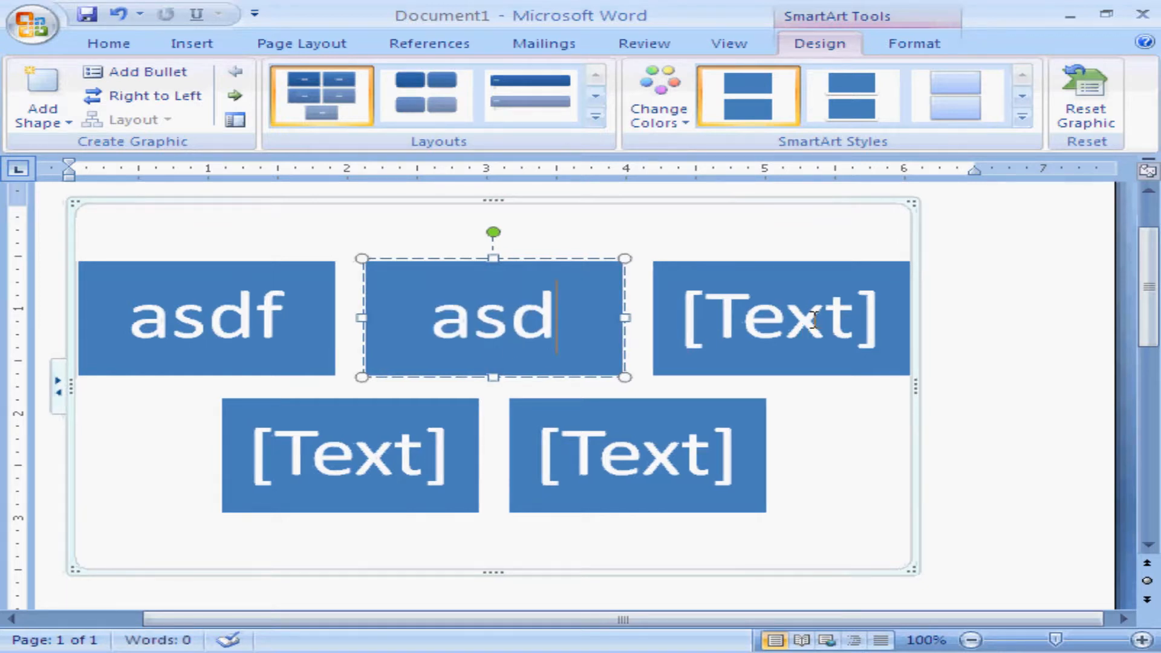
{"action": "left_click", "coordinate": [814, 319]}
{"action": "type", "text": "dfgh"}
{"action": "left_click", "coordinate": [384, 458]}
{"action": "type", "text": "dfg"}
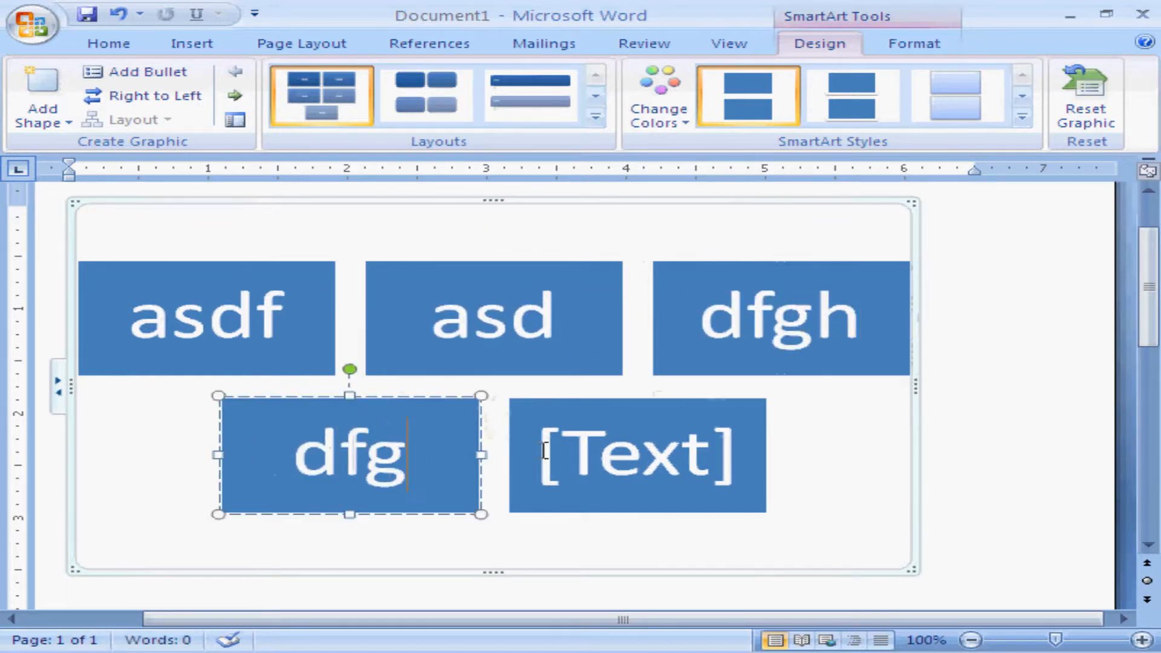
{"action": "left_click", "coordinate": [598, 448]}
{"action": "type", "text": "sdfg"}
{"action": "left_click", "coordinate": [1057, 484]}
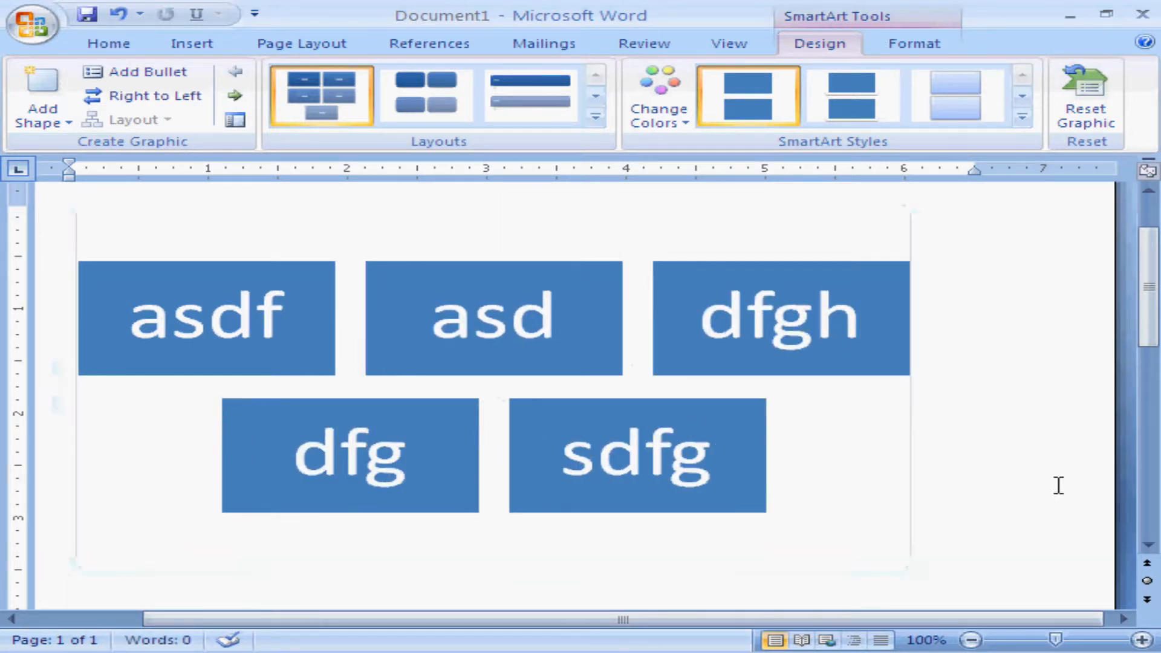
Add two empty shapes one after another following the "asd" block in the block list.
{"action": "left_click", "coordinate": [647, 296]}
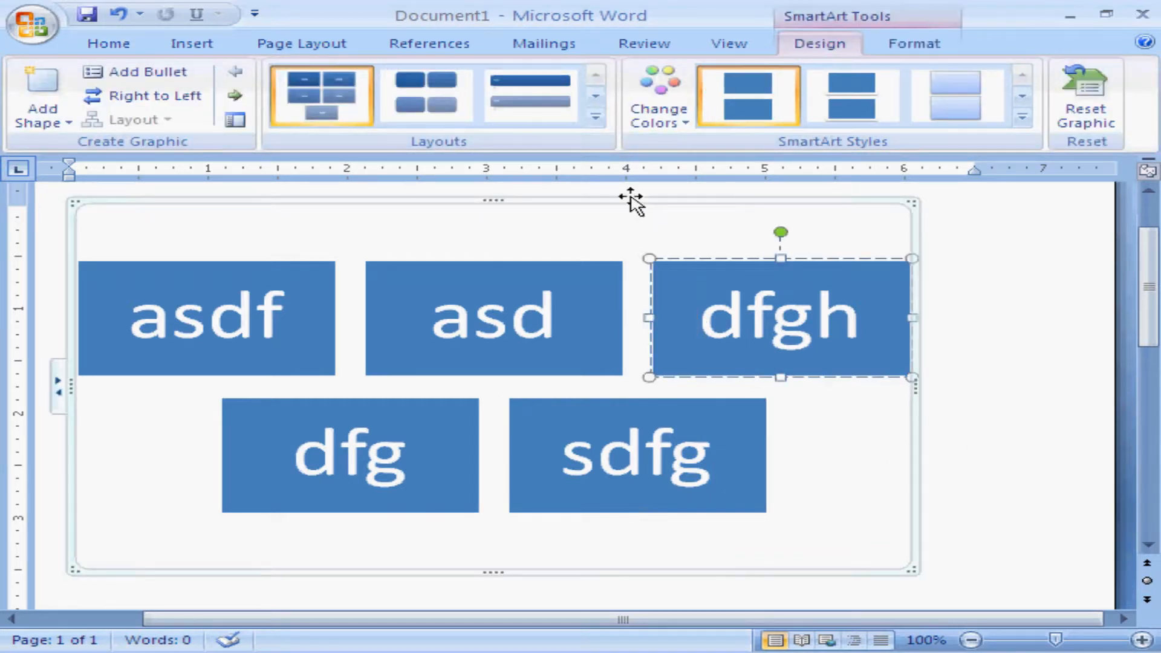
{"action": "left_click", "coordinate": [634, 205]}
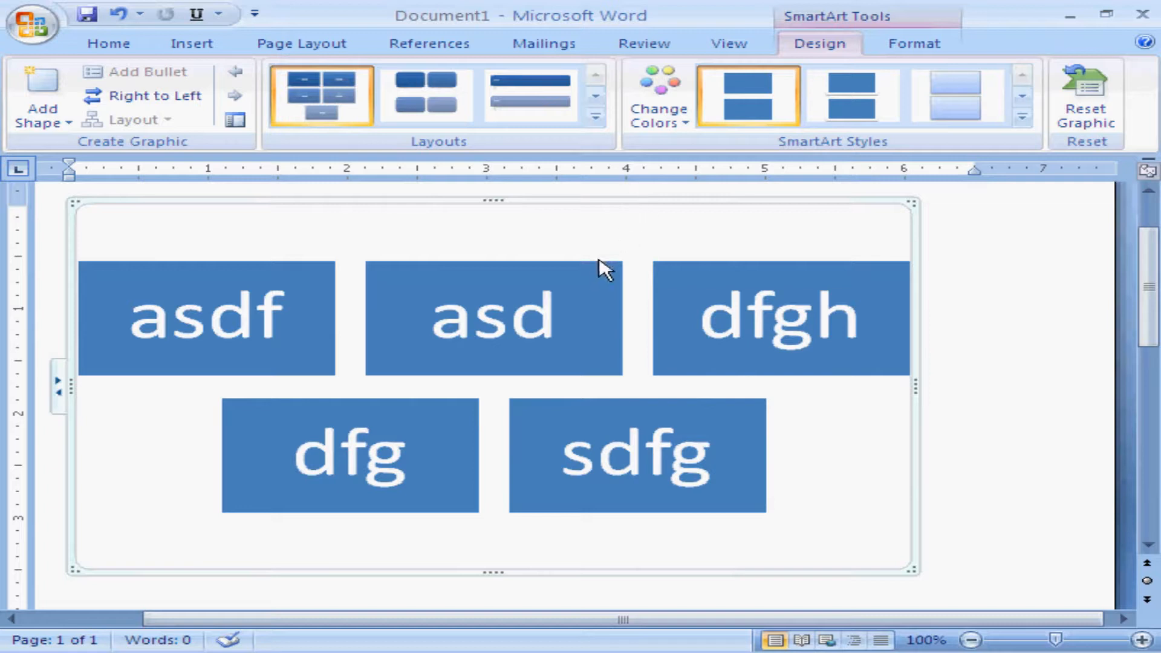
{"action": "left_click", "coordinate": [550, 312]}
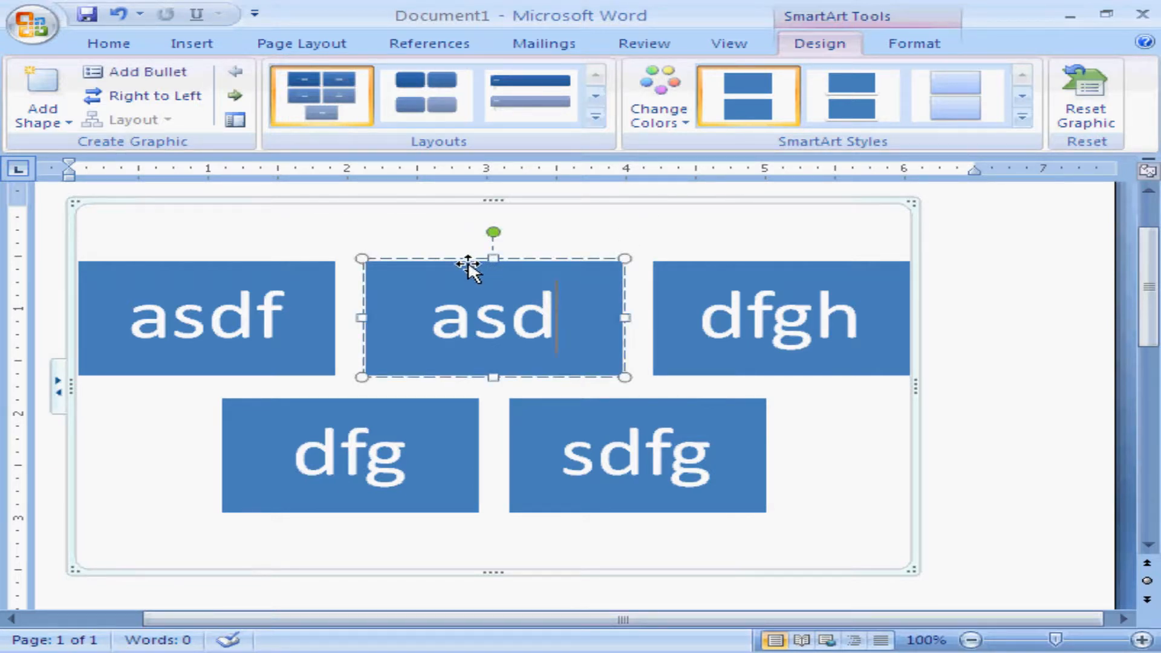
{"action": "left_click", "coordinate": [40, 118]}
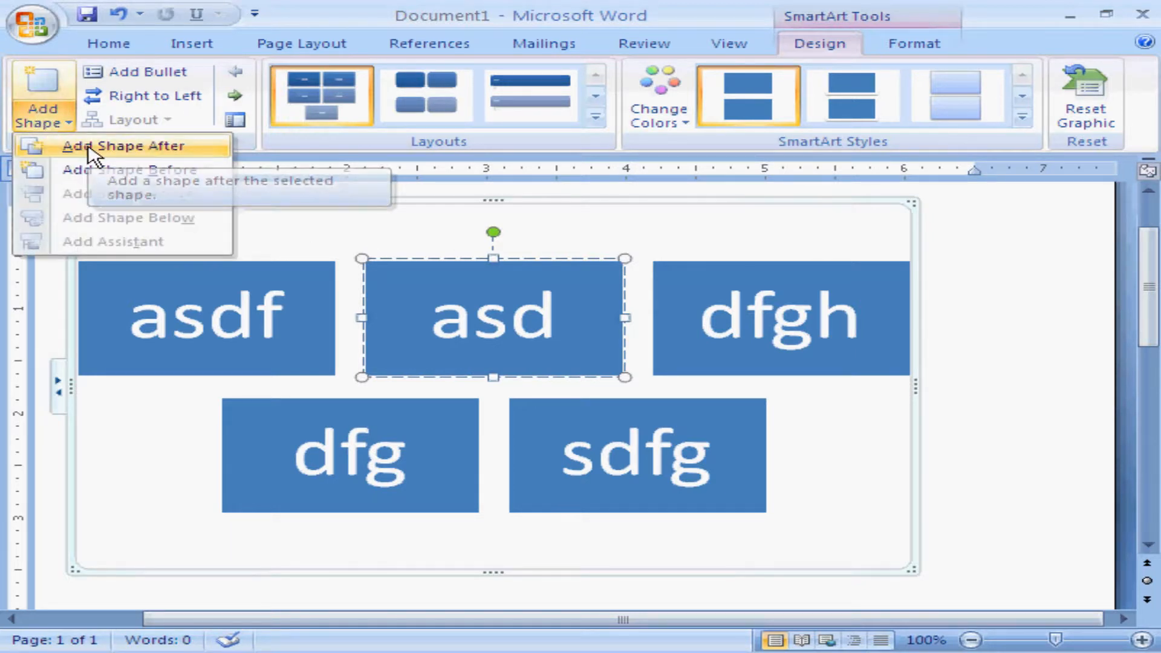
{"action": "left_click", "coordinate": [88, 148]}
{"action": "left_click", "coordinate": [47, 121]}
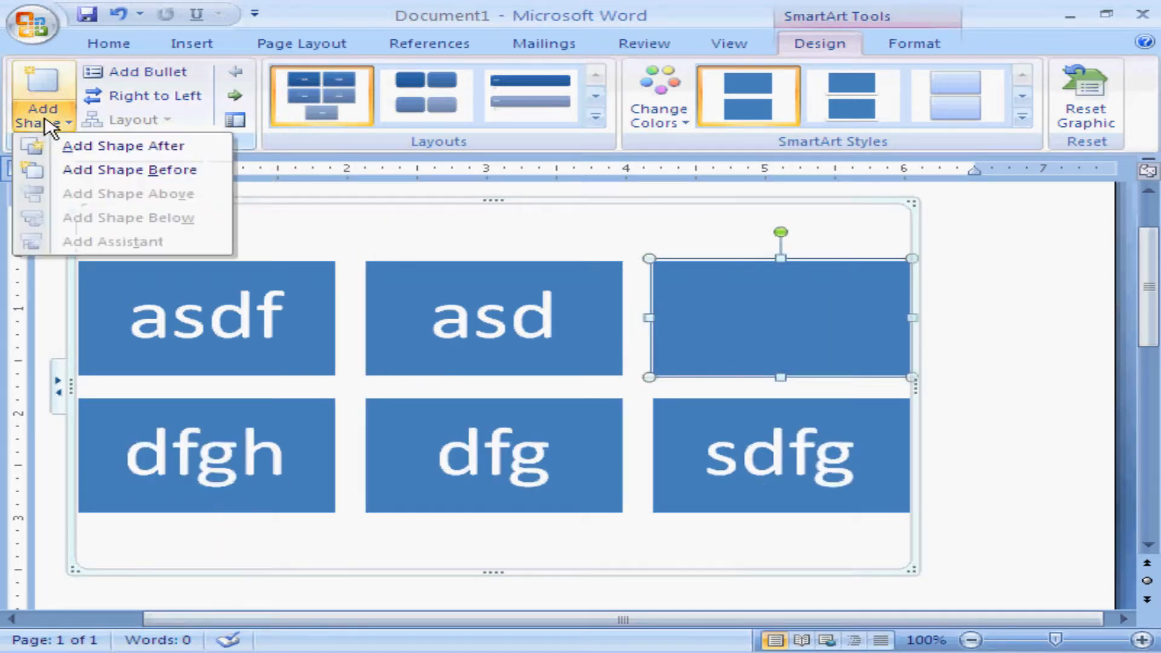
{"action": "left_click", "coordinate": [92, 149]}
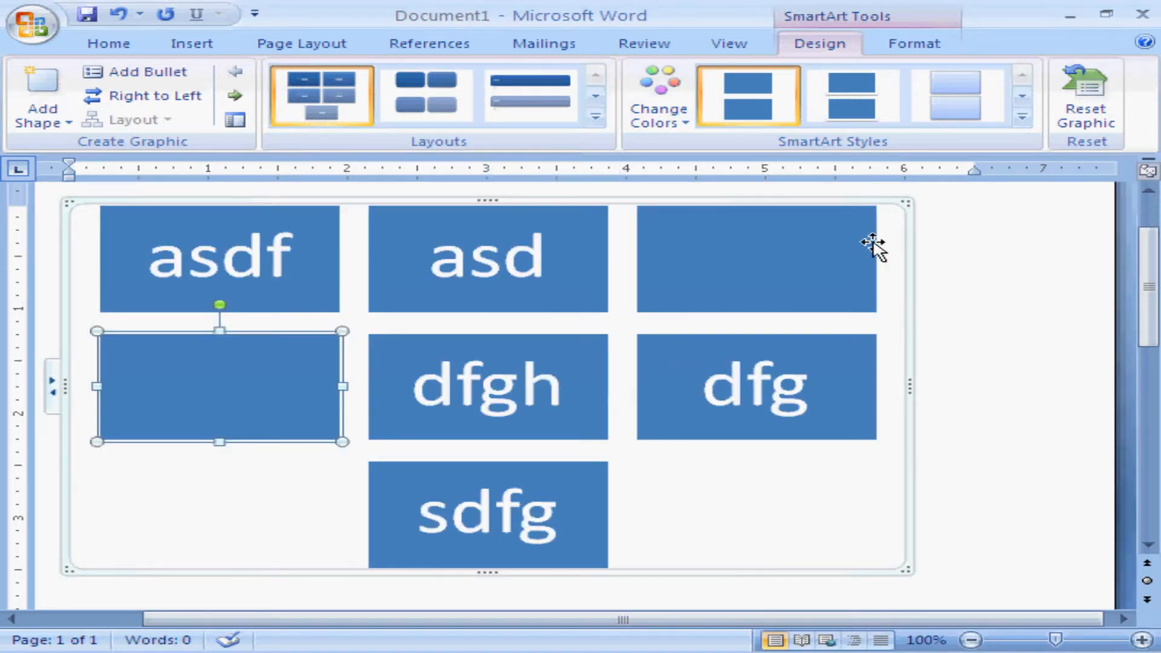
Delete the entire block list graphic from the document.
{"action": "left_click", "coordinate": [910, 260]}
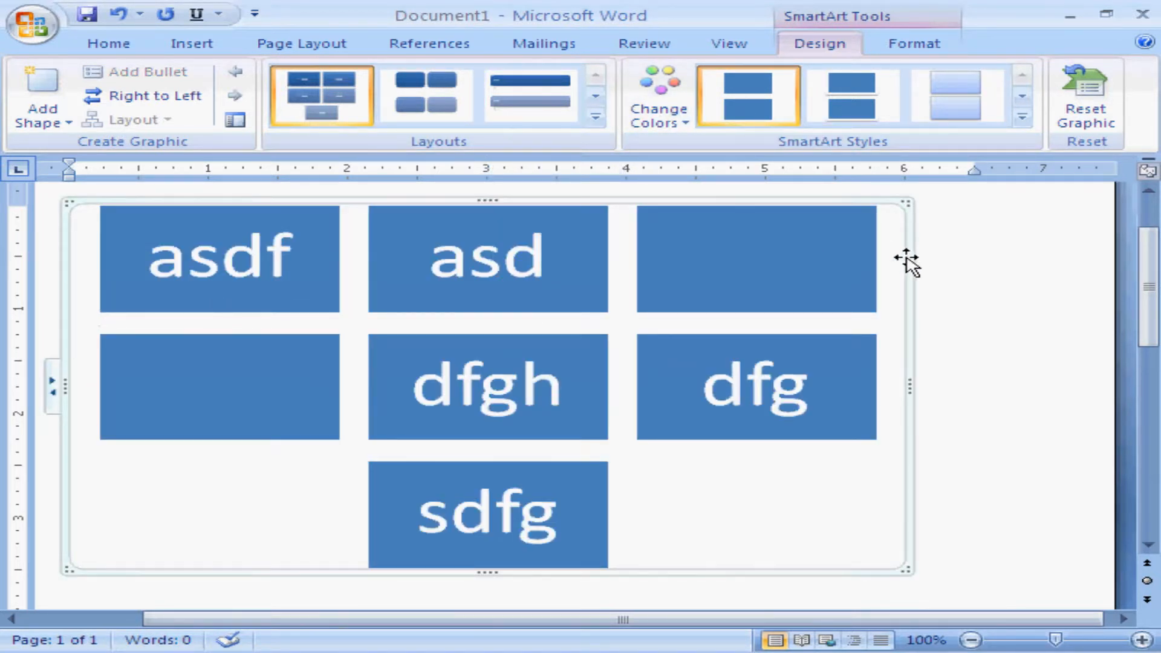
{"action": "key", "text": "Delete"}
Insert a Nondirectional Cycle SmartArt graphic from the Cycle category.
{"action": "left_click", "coordinate": [182, 48]}
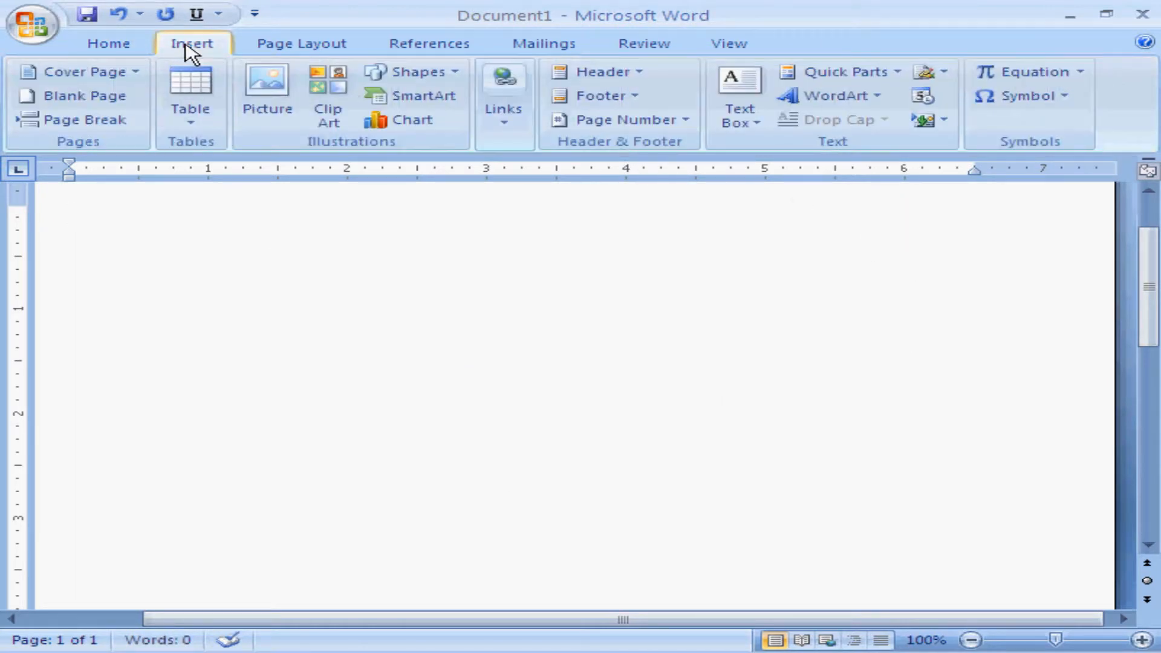
{"action": "left_click", "coordinate": [405, 102]}
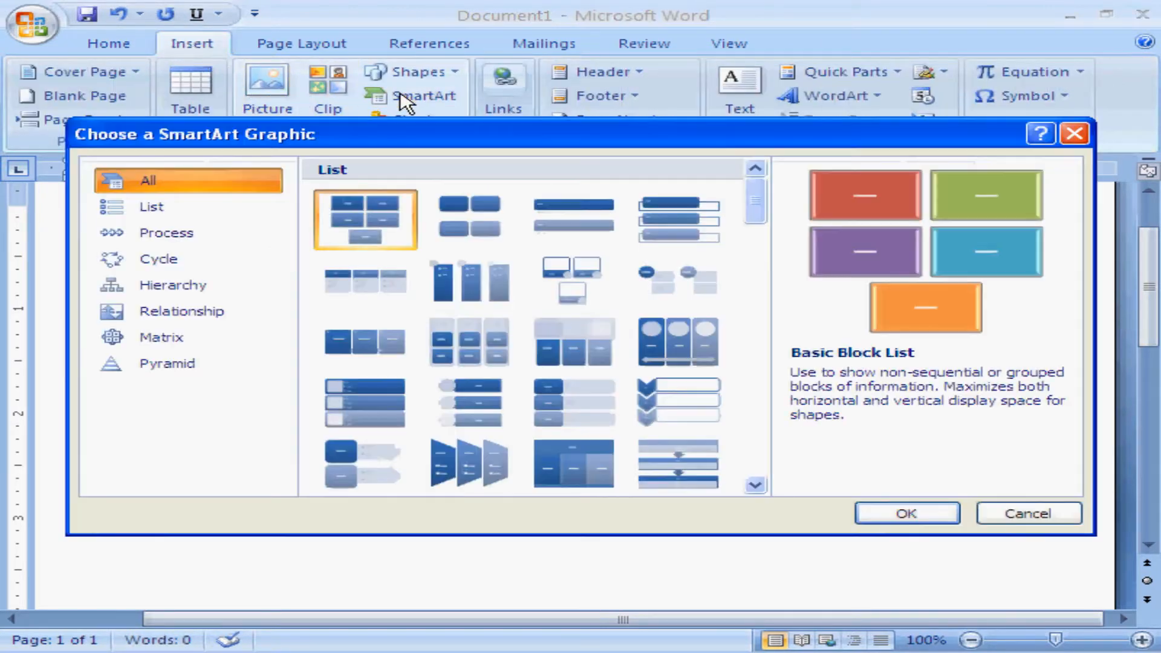
{"action": "left_click", "coordinate": [192, 261]}
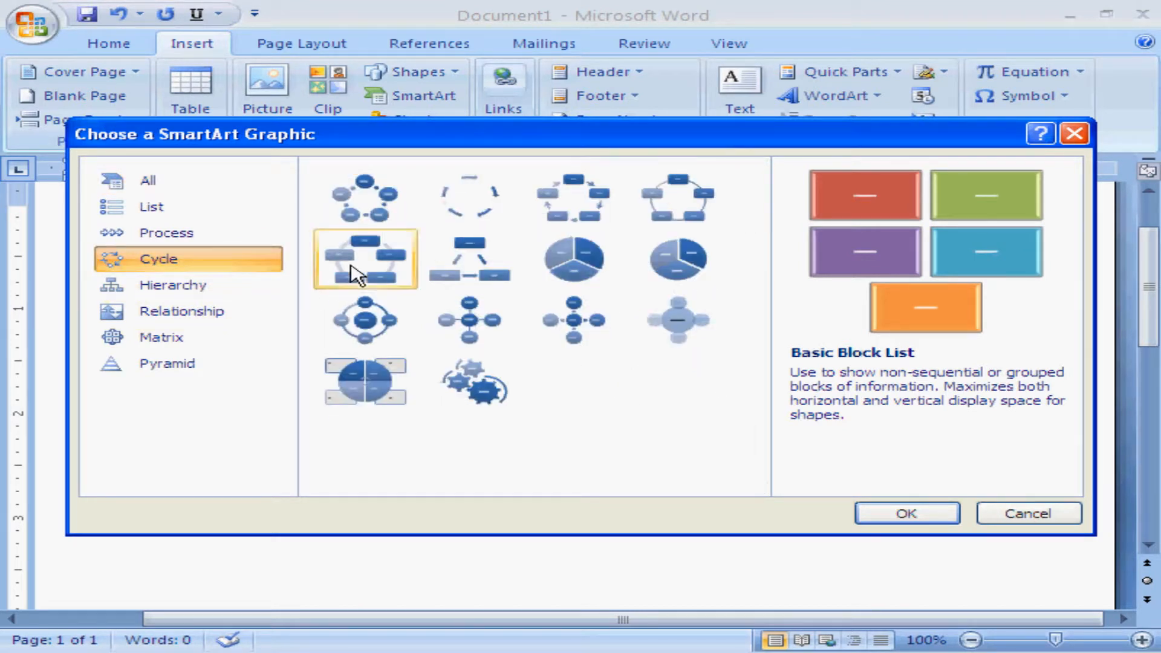
{"action": "left_click", "coordinate": [659, 211]}
{"action": "left_click", "coordinate": [897, 517]}
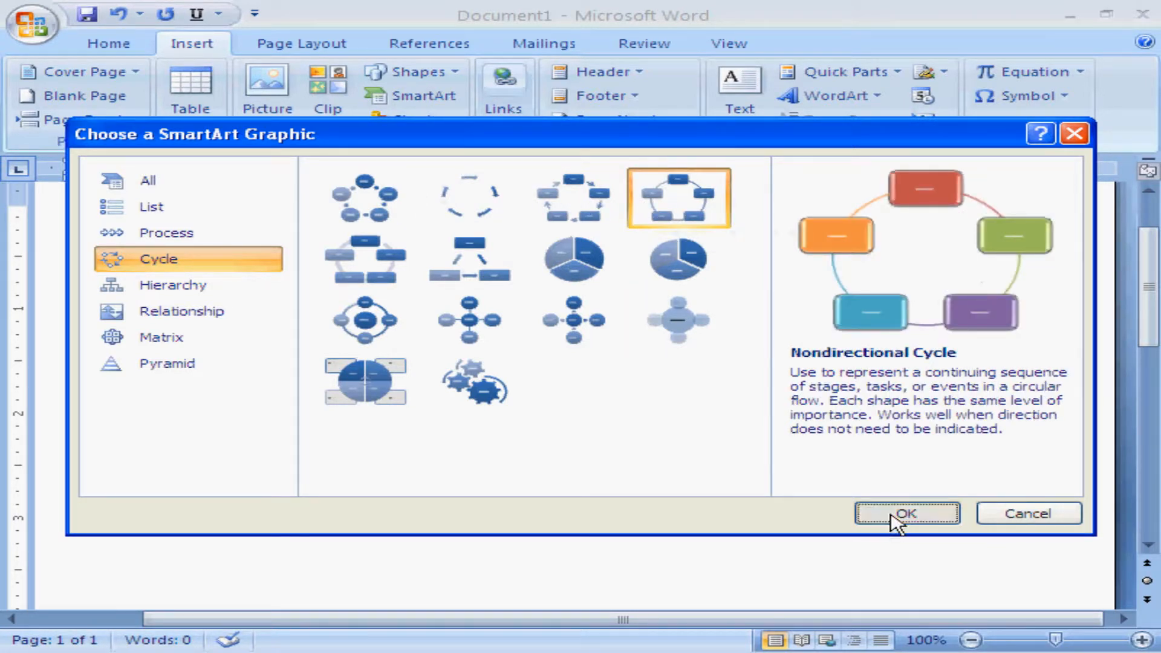
Label the cycle's top box "one" and the next box clockwise "two".
{"action": "left_click", "coordinate": [467, 253]}
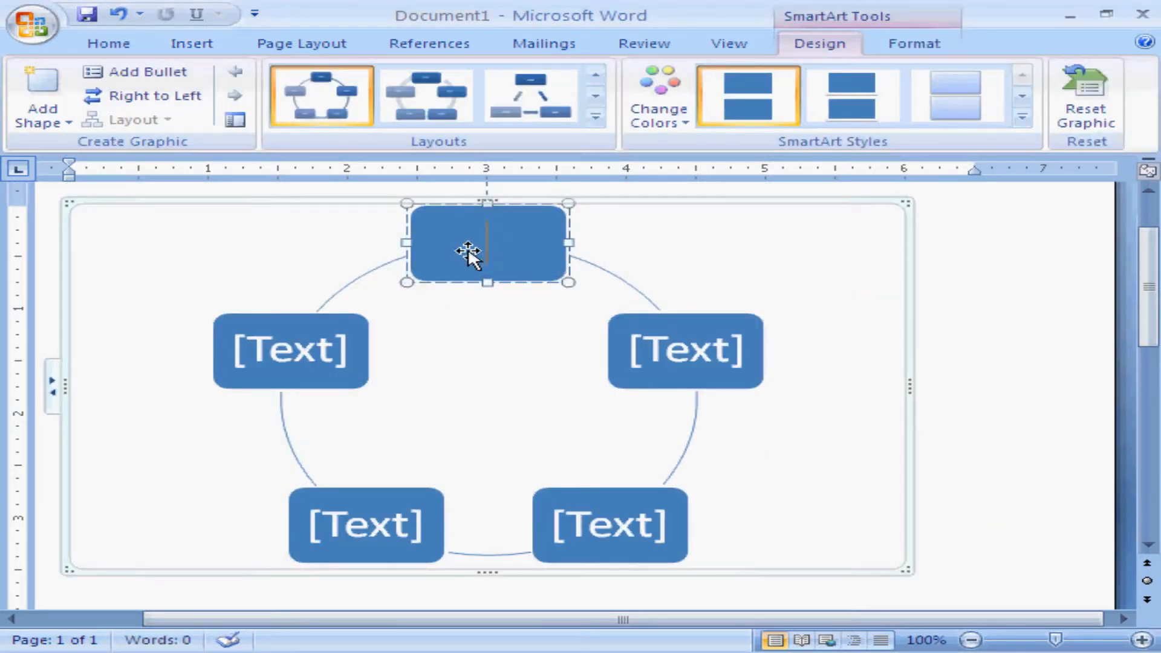
{"action": "type", "text": "one"}
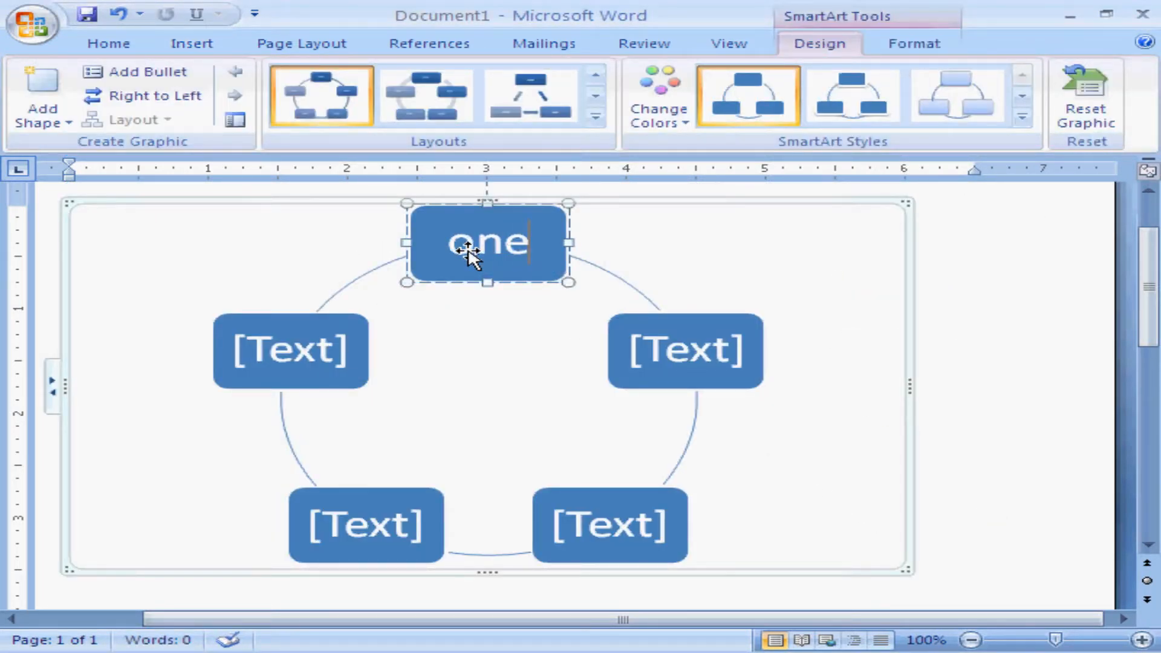
{"action": "left_click", "coordinate": [642, 344]}
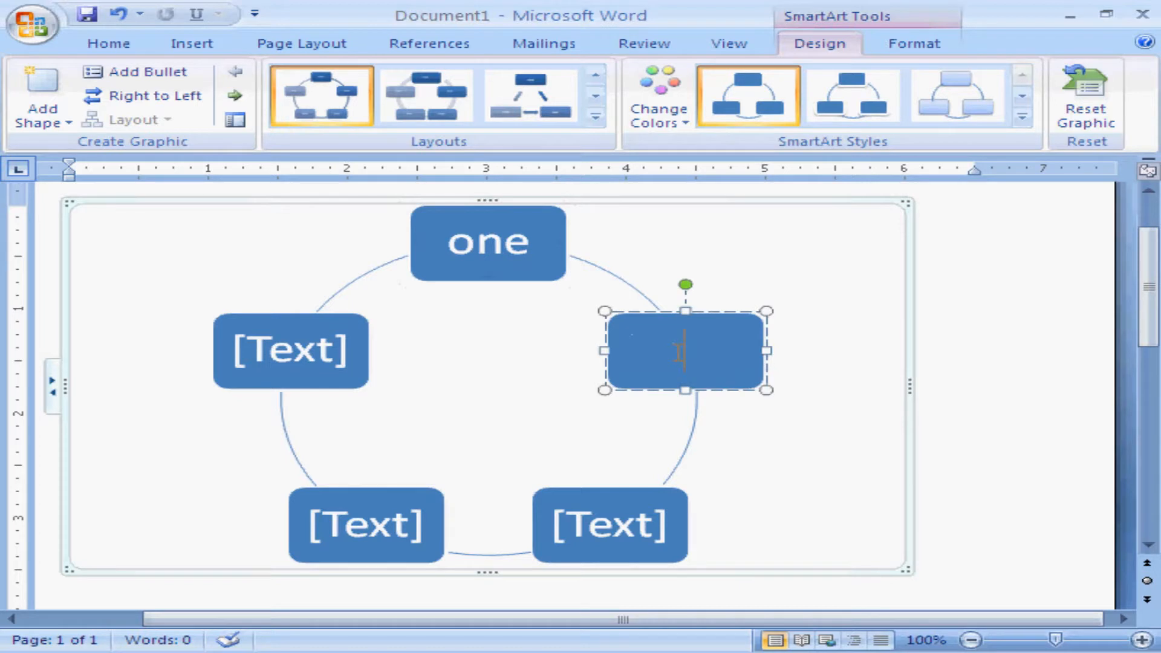
{"action": "type", "text": "two"}
{"action": "left_click", "coordinate": [617, 531]}
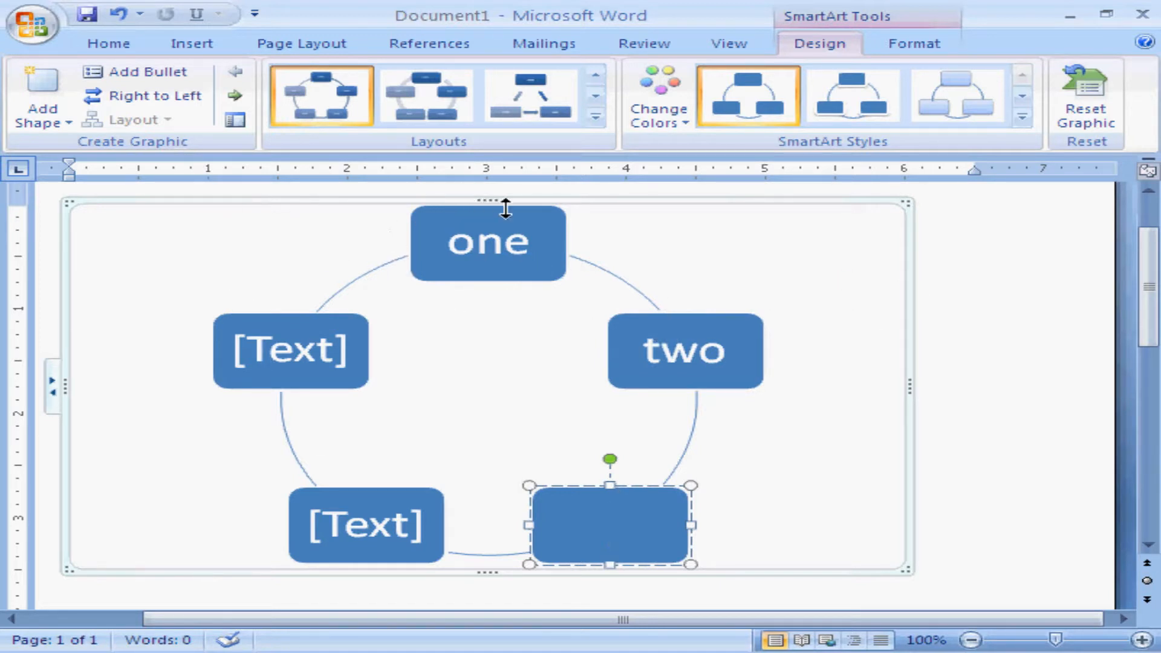
Delete the box labelled "one" from the cycle, and delete the entire cycle graphic.
{"action": "left_click", "coordinate": [564, 237]}
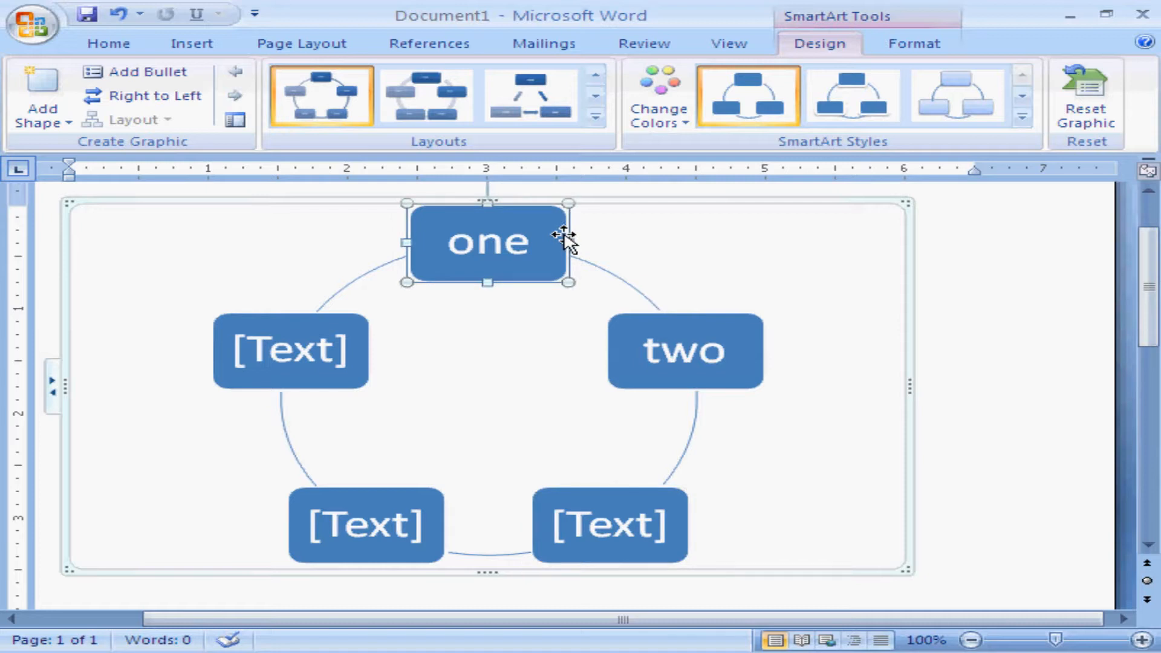
{"action": "key", "text": "Delete"}
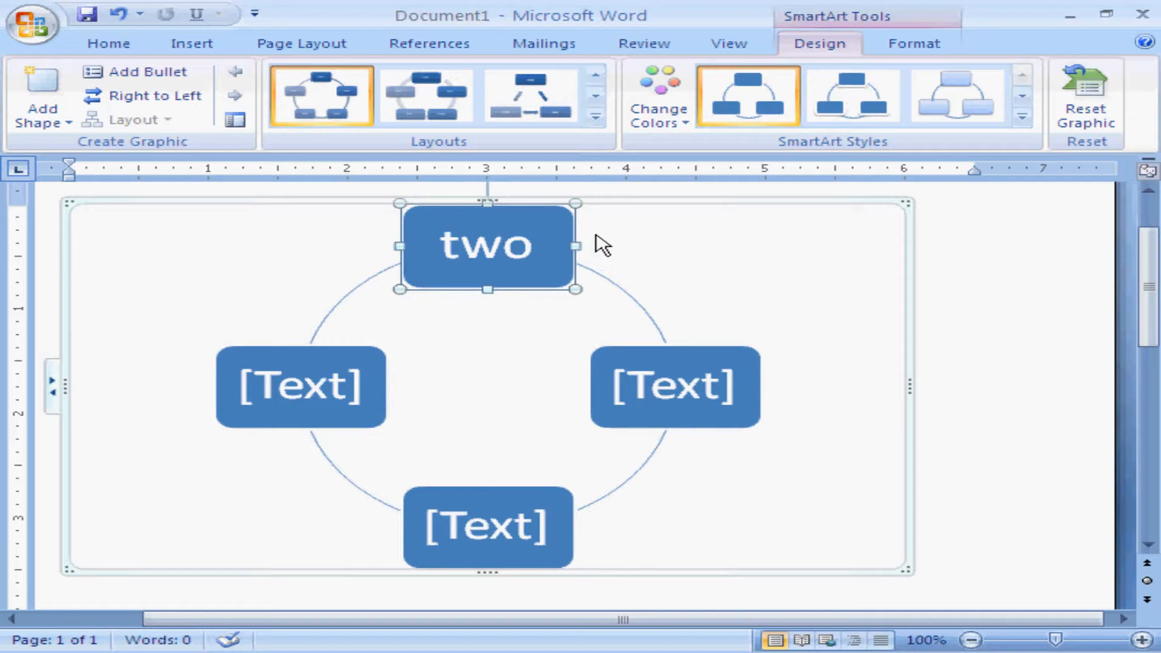
{"action": "left_click", "coordinate": [910, 217]}
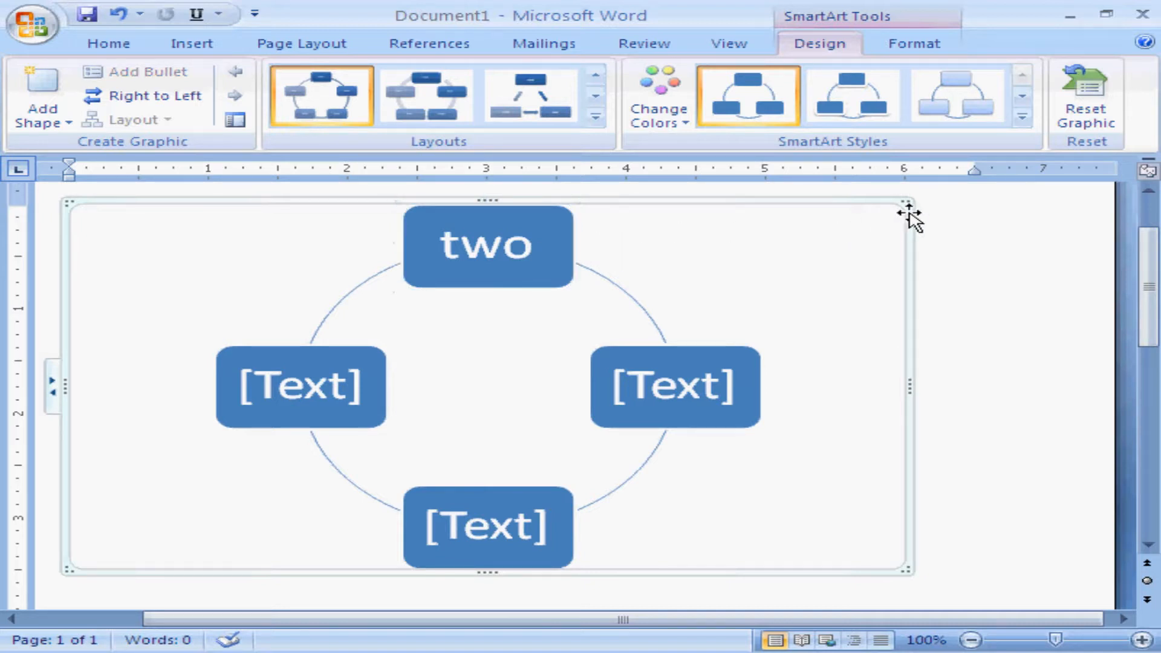
{"action": "key", "text": "Delete"}
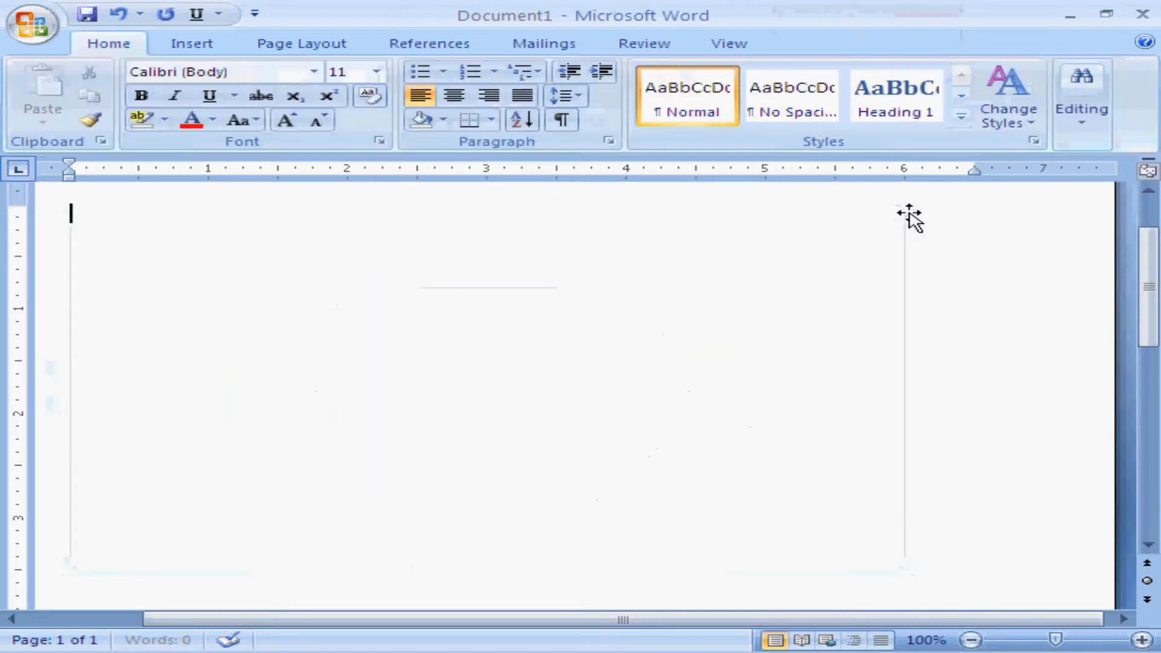
{"action": "left_click", "coordinate": [205, 51]}
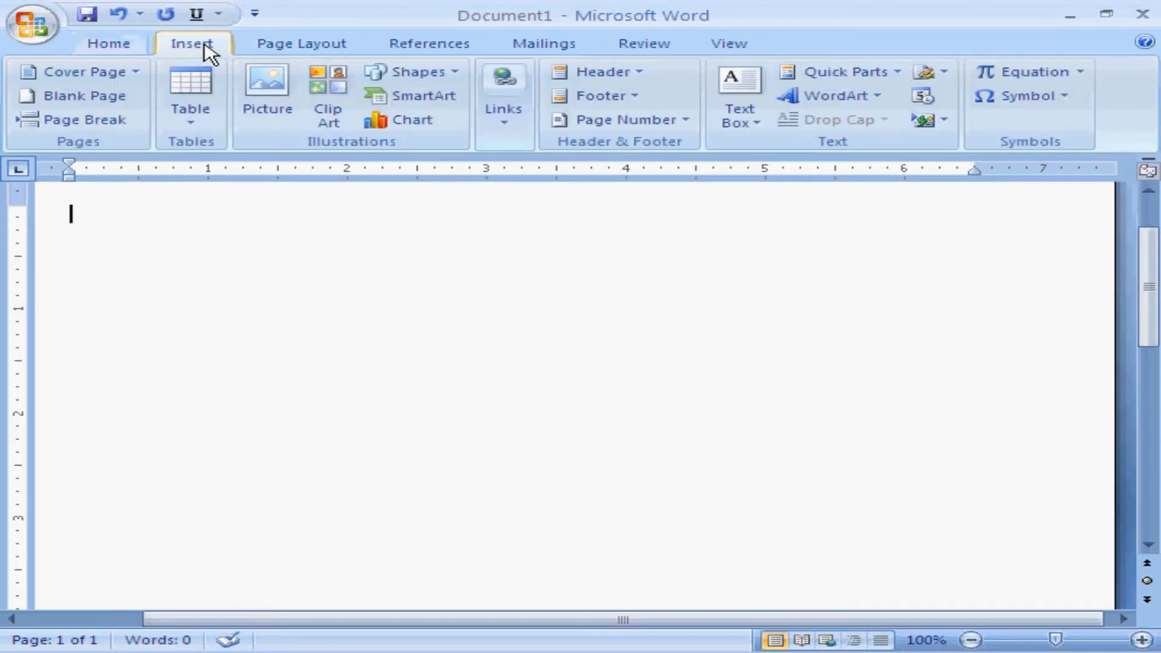
{"action": "left_click", "coordinate": [404, 104]}
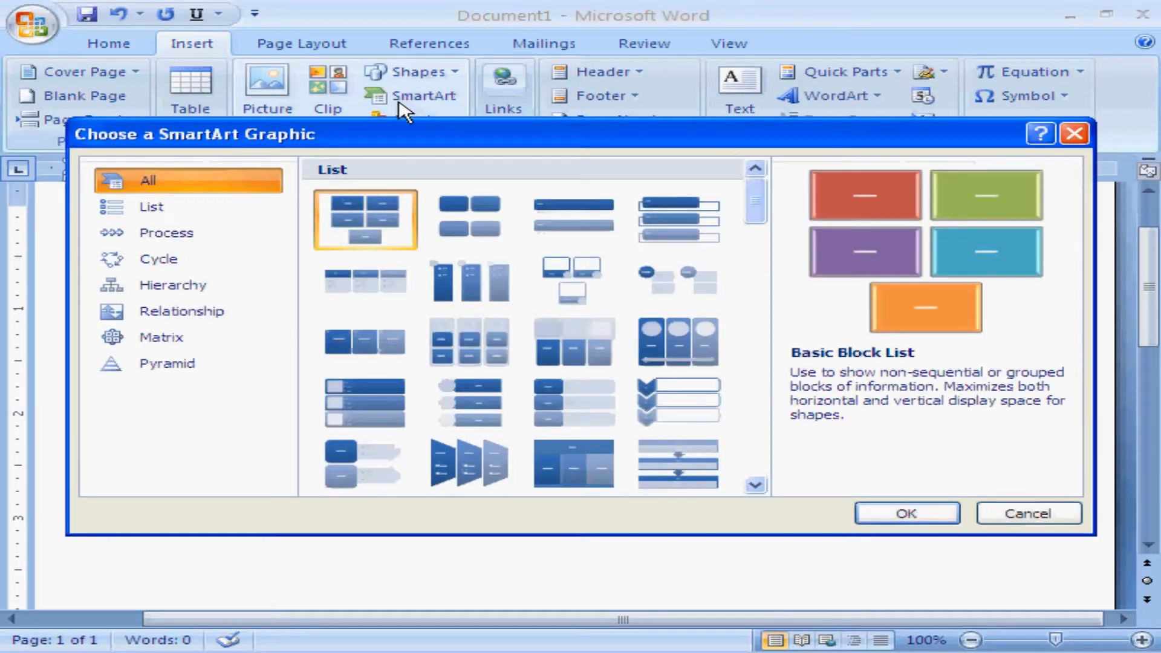
{"action": "left_click", "coordinate": [1028, 516]}
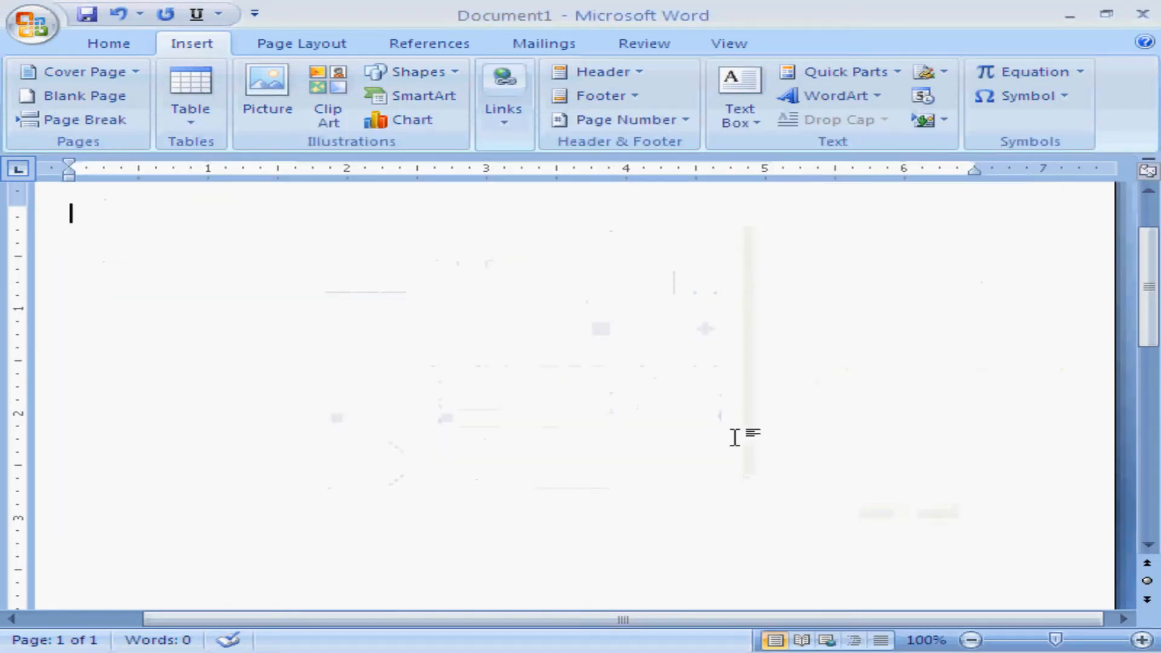
Insert a clustered column chart into the empty document.
{"action": "left_click", "coordinate": [415, 124]}
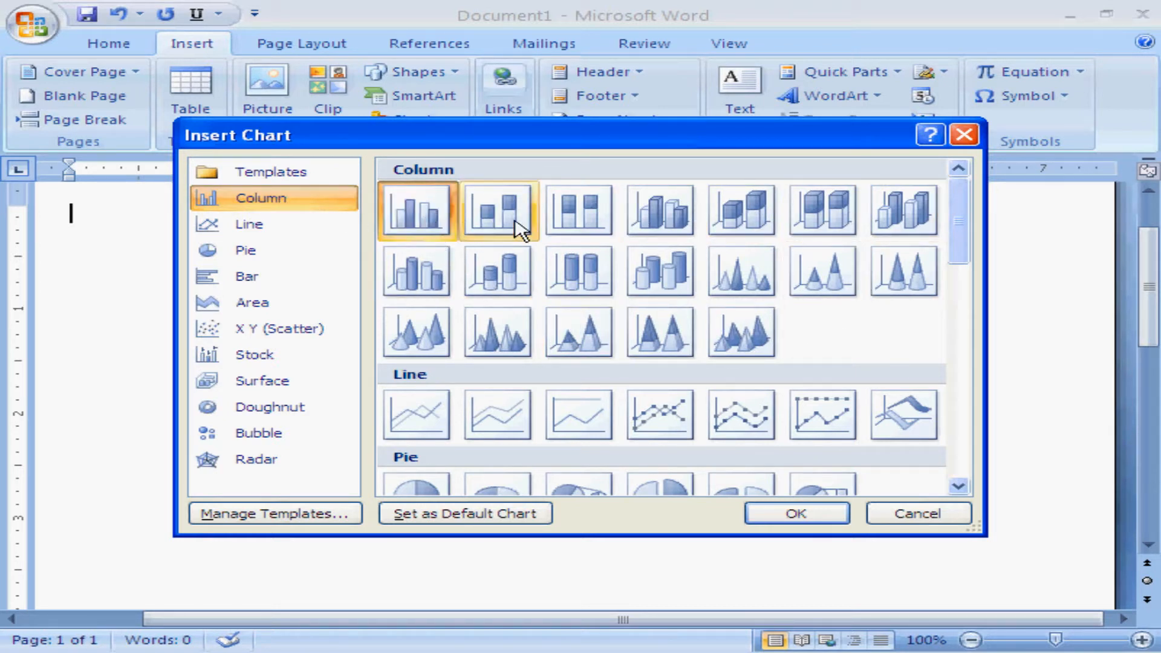
{"action": "left_click", "coordinate": [796, 518]}
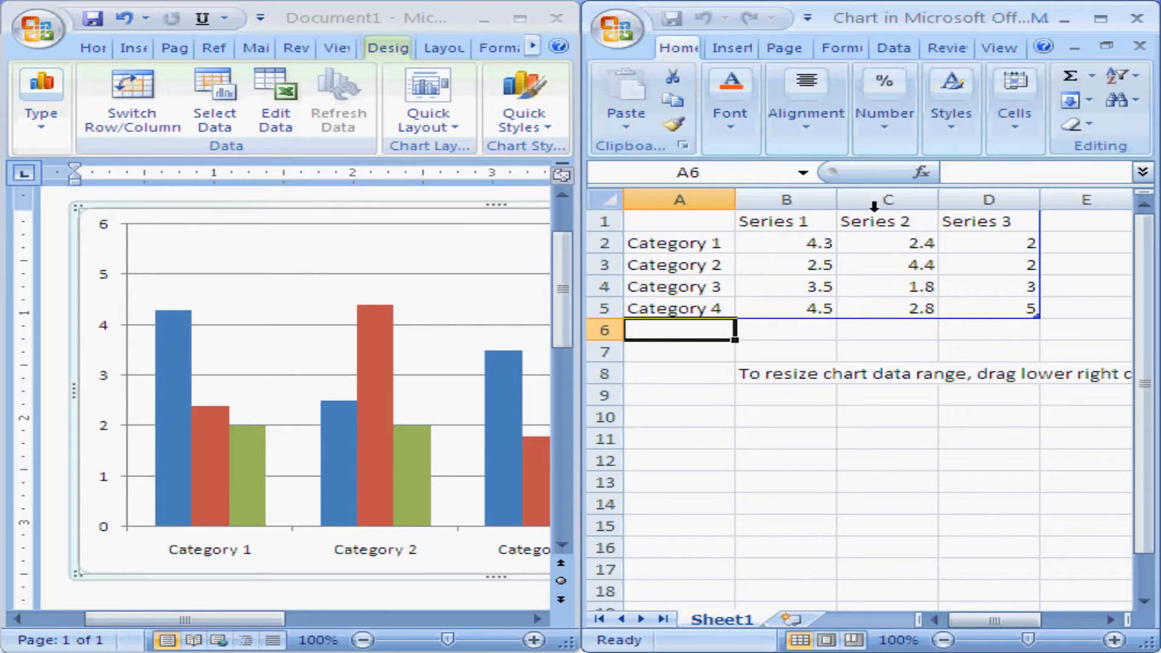
Replace the four category labels in cells A2 to A5 of the chart data with the students' first names.
{"action": "left_click", "coordinate": [690, 244]}
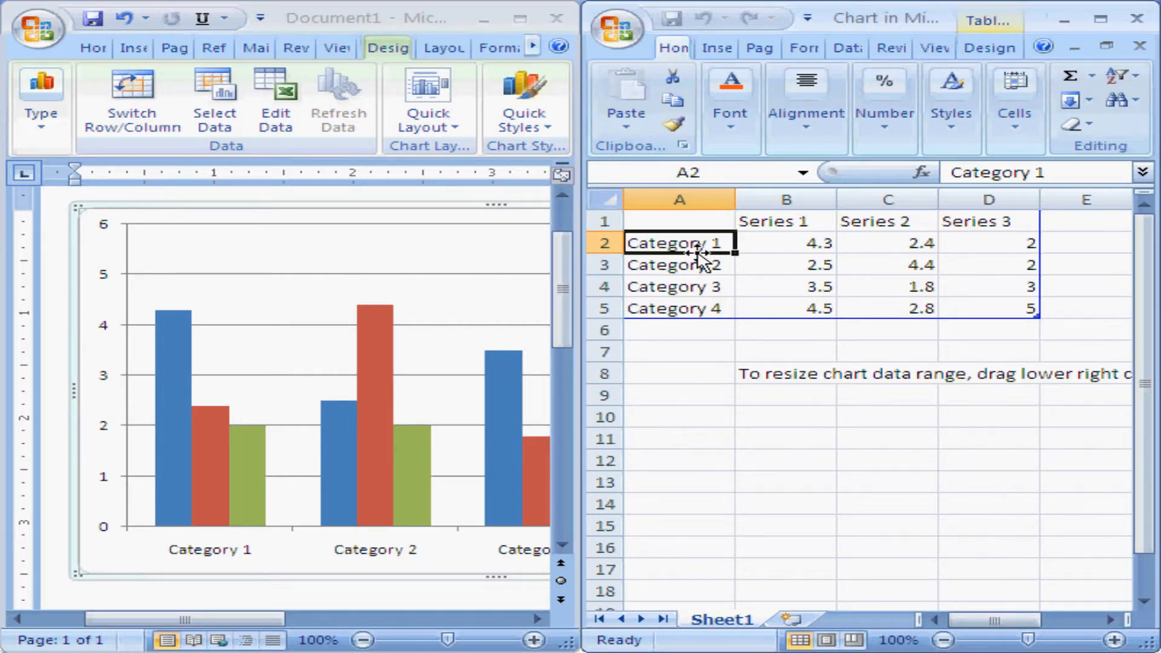
{"action": "type", "text": "Ravi"}
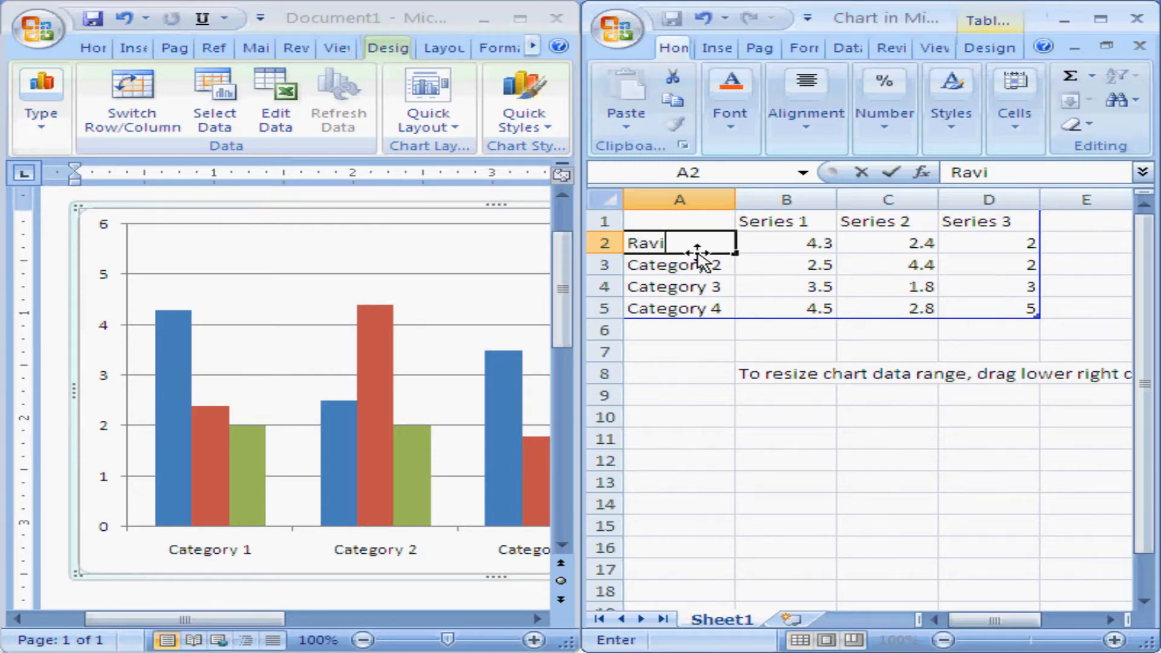
{"action": "key", "text": "Return"}
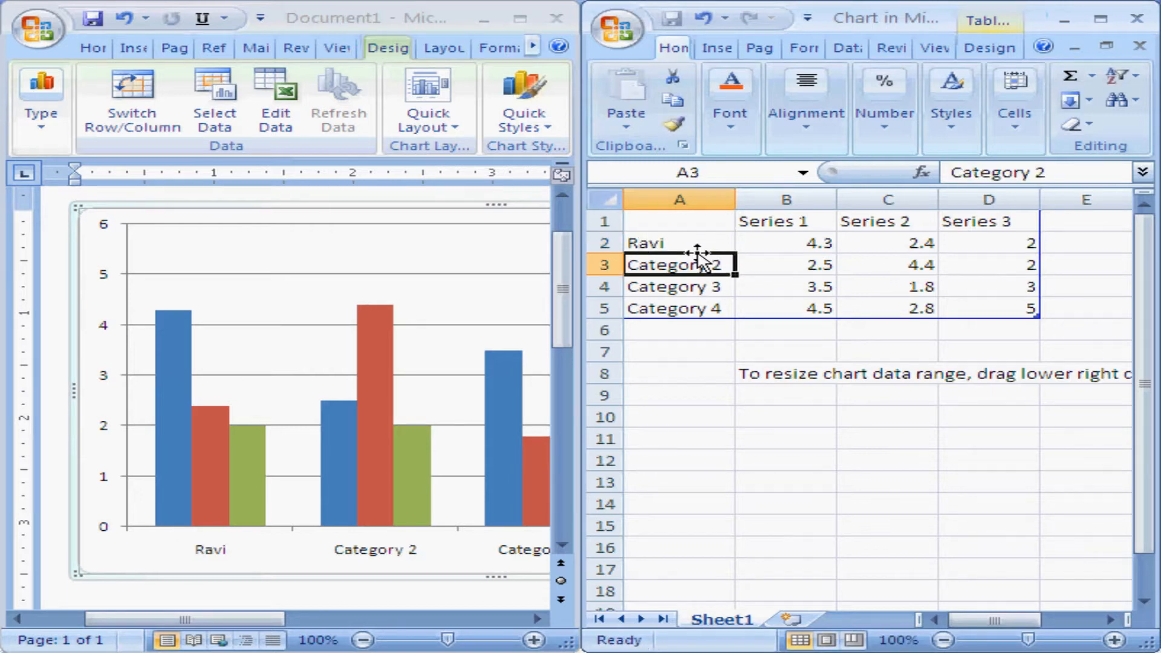
{"action": "type", "text": "Kiran"}
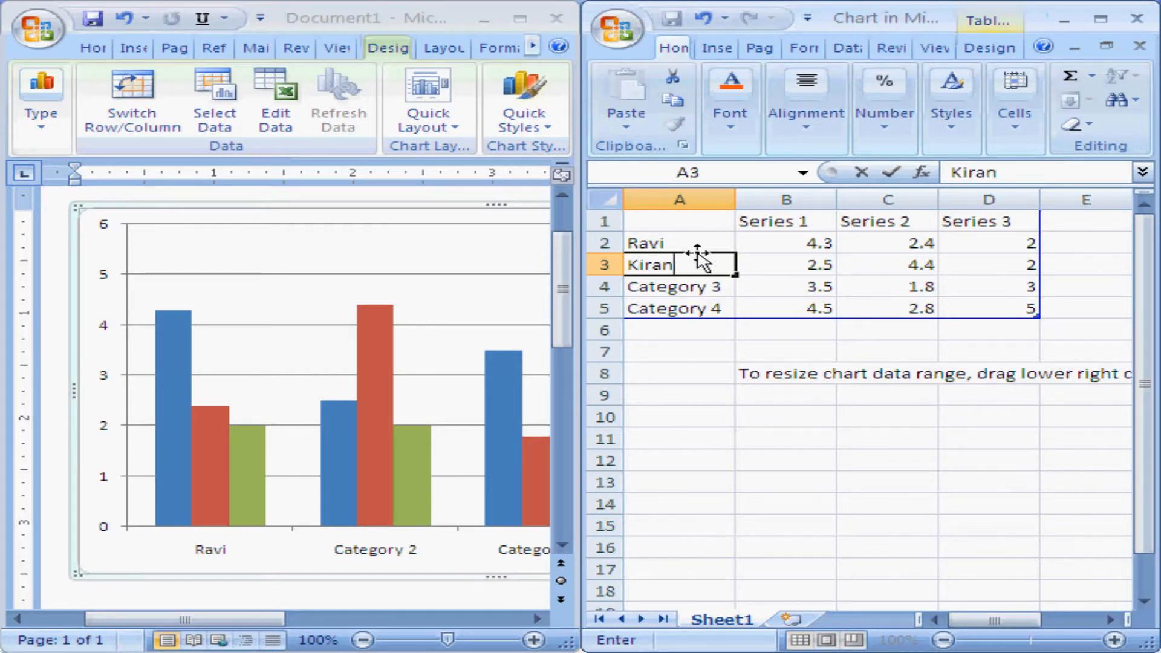
{"action": "key", "text": "Return"}
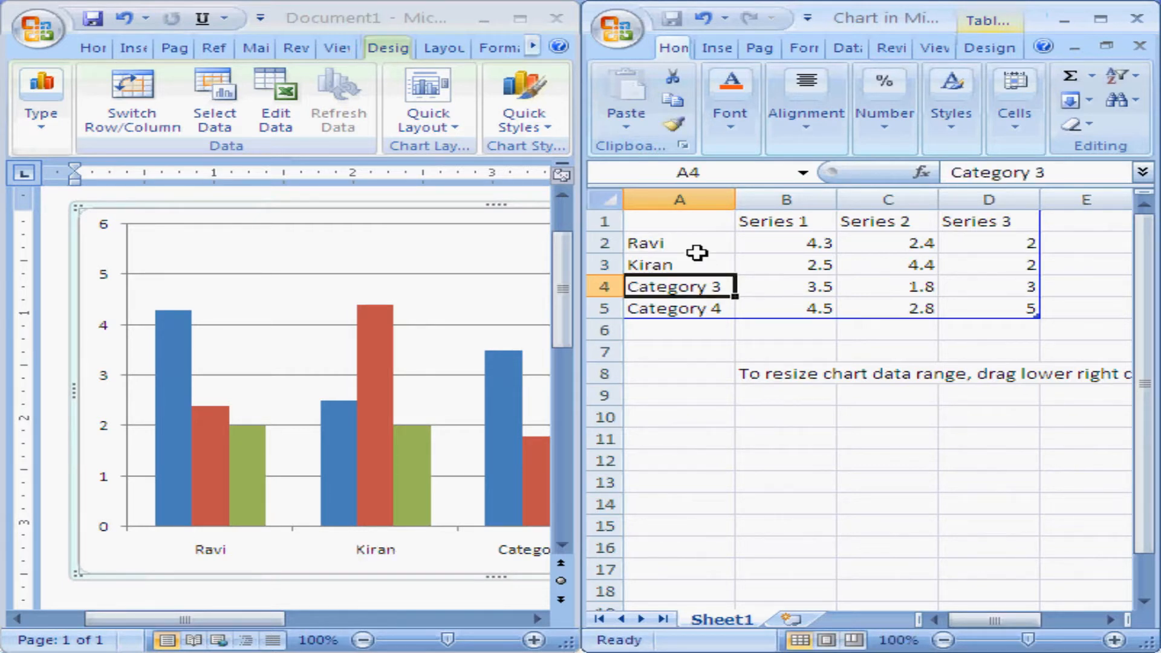
{"action": "type", "text": "john"}
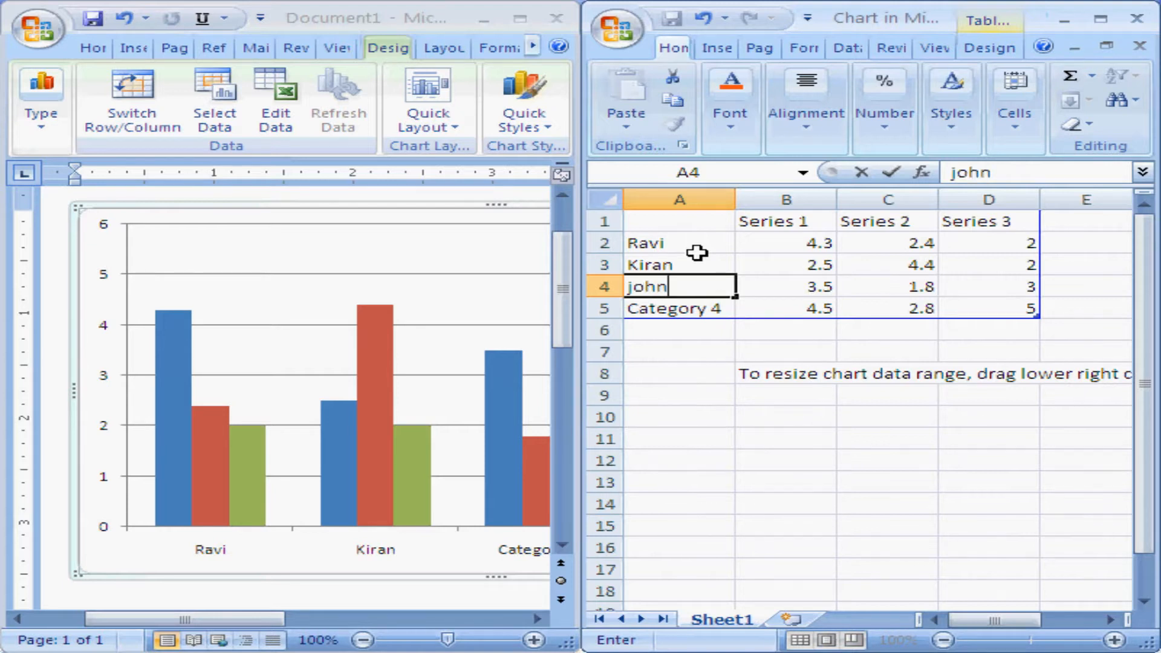
{"action": "key", "text": "Return"}
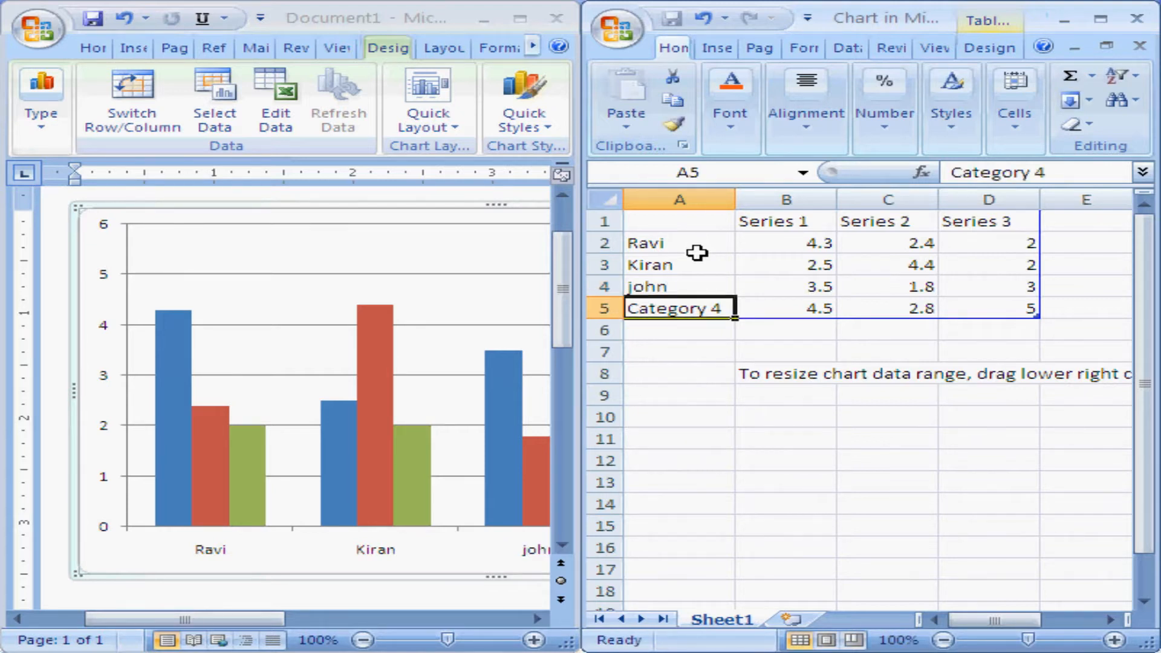
{"action": "type", "text": "l"}
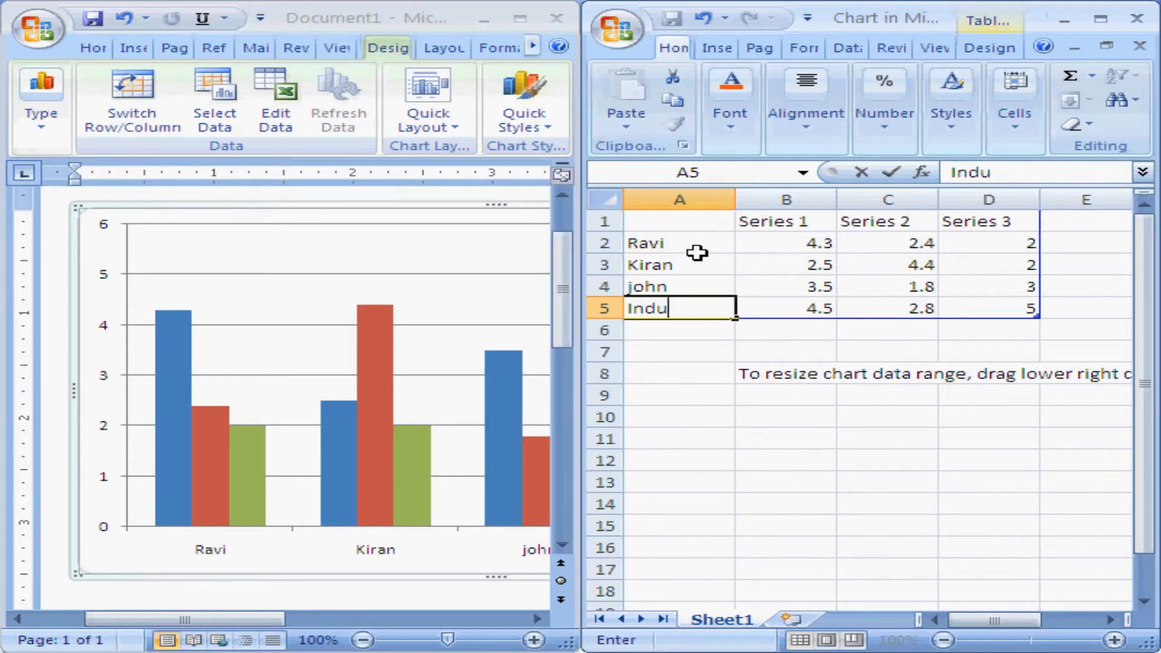
{"action": "type", "text": "ndu"}
{"action": "key", "text": "Return"}
Rename the three series headings in cells B1 to D1 as "telugu", "english" and "social".
{"action": "left_click", "coordinate": [745, 226]}
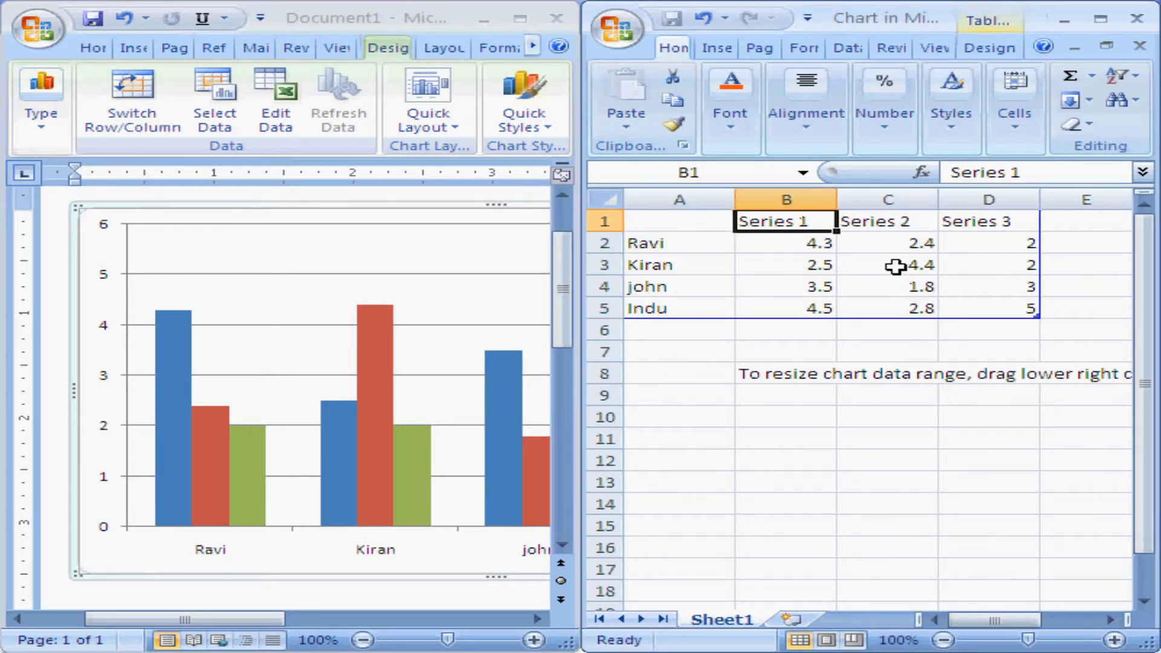
{"action": "type", "text": "tl"}
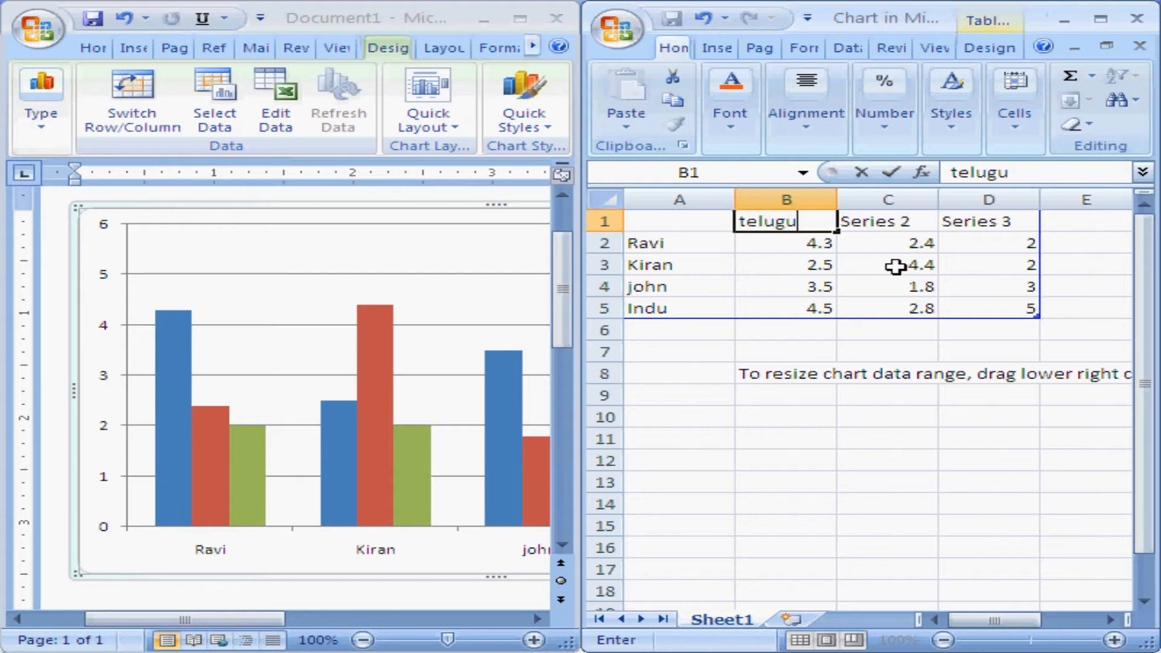
{"action": "key", "text": "Tab"}
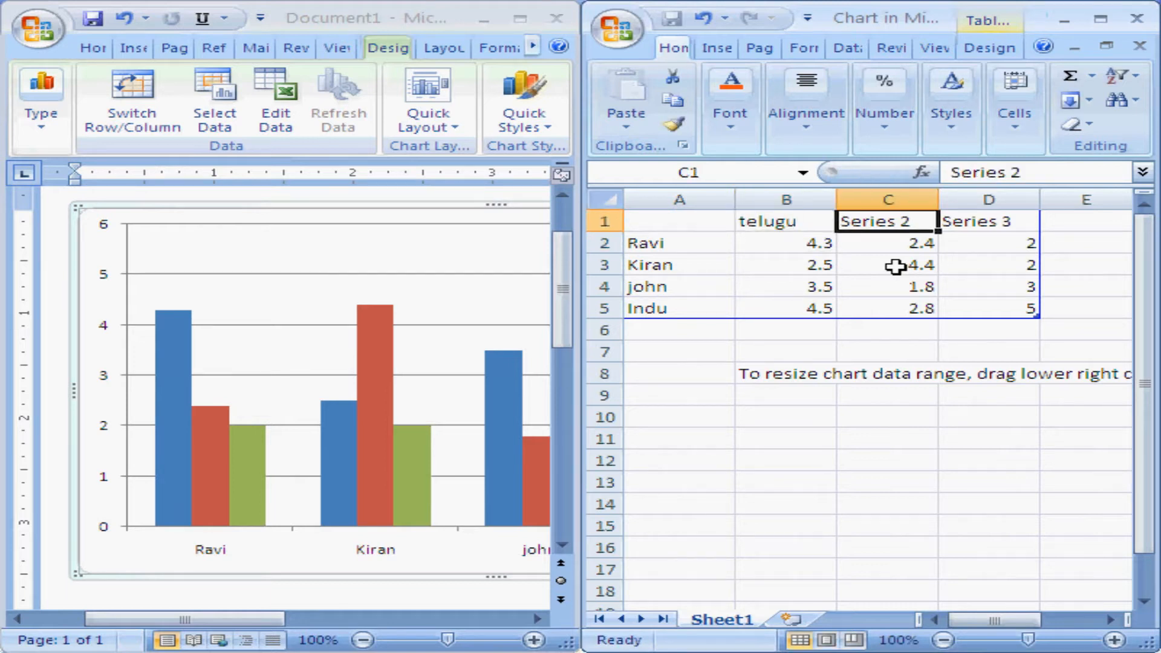
{"action": "type", "text": "english"}
{"action": "key", "text": "Return"}
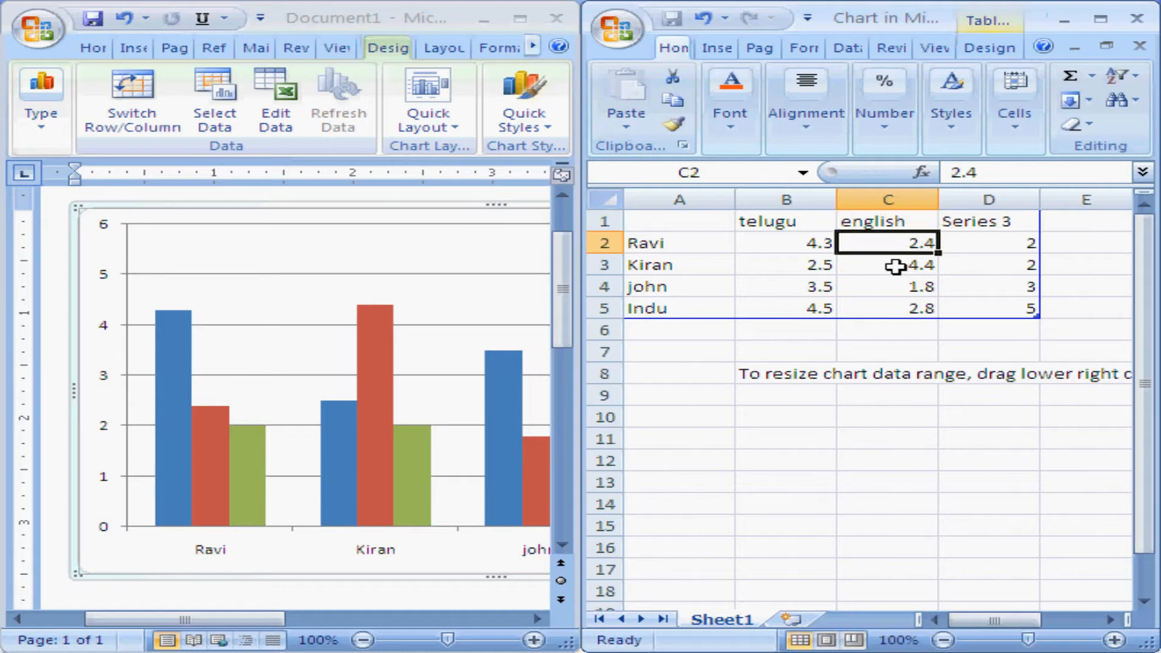
{"action": "key", "text": "Up"}
{"action": "key", "text": "Right"}
{"action": "type", "text": "so"}
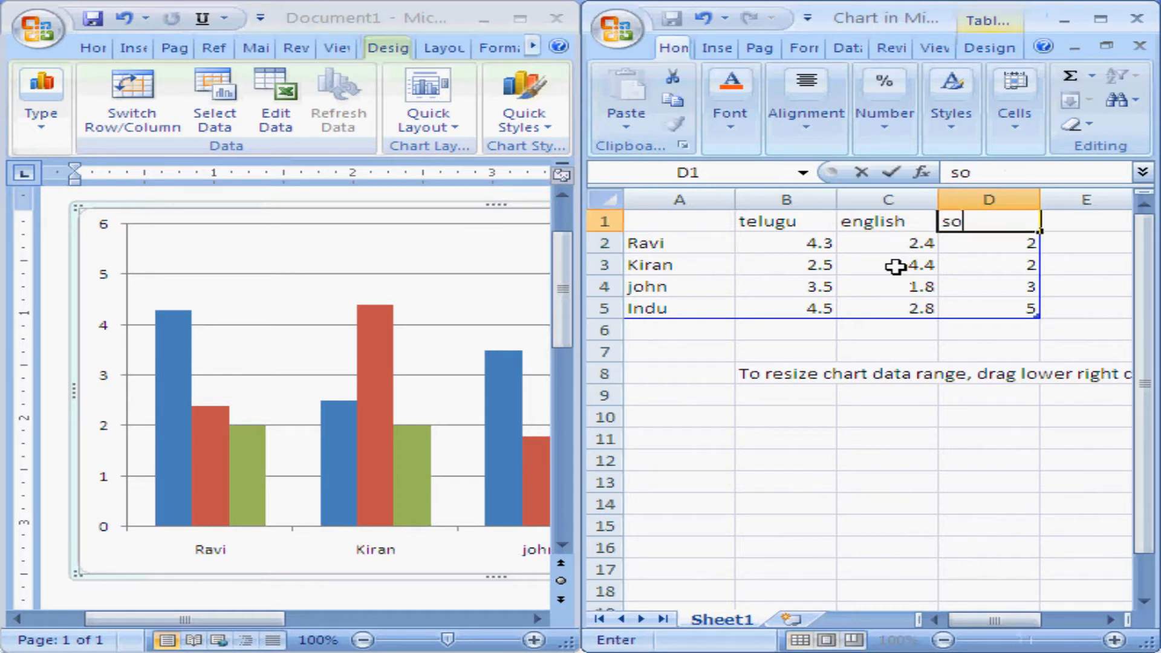
{"action": "type", "text": "cial"}
{"action": "key", "text": "Return"}
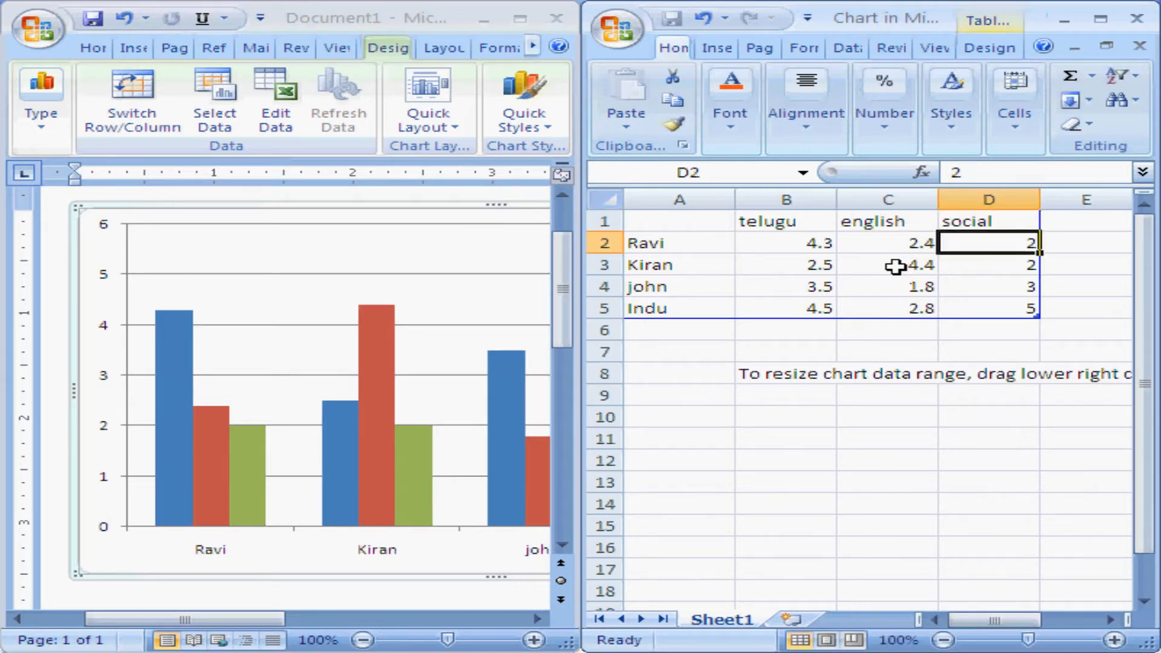
Enter the telugu marks 56, 67, 78 and 89 in cells B2 to B5.
{"action": "key", "text": "Left"}
{"action": "key", "text": "Left"}
{"action": "type", "text": "56"}
{"action": "key", "text": "Return"}
{"action": "type", "text": "67"}
{"action": "key", "text": "Return"}
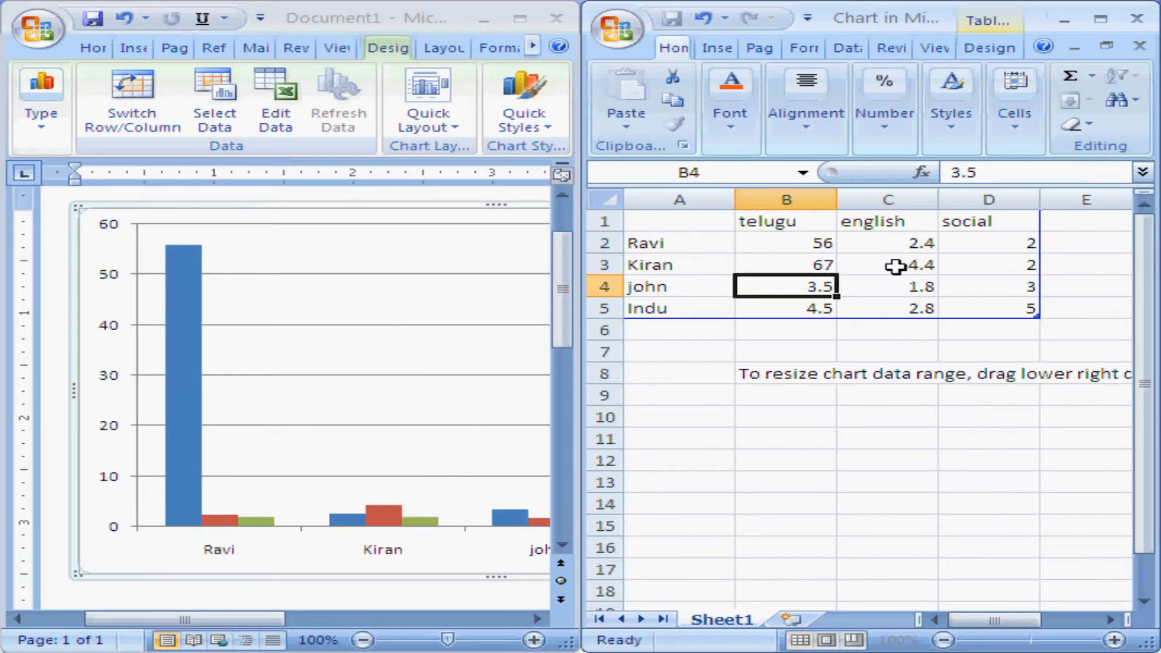
{"action": "type", "text": "78"}
{"action": "key", "text": "Return"}
{"action": "type", "text": "89"}
{"action": "key", "text": "Right"}
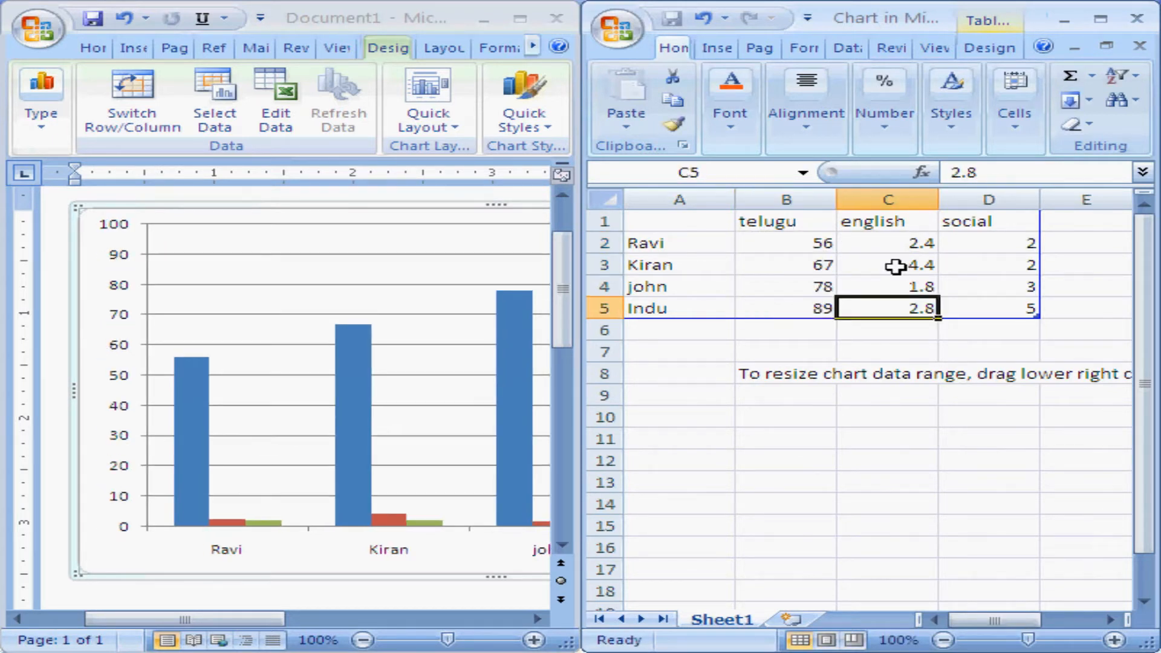
Fill the english marks in cells C2 to C5 with 34, 45, 56 and 78.
{"action": "type", "text": "78"}
{"action": "key", "text": "Up"}
{"action": "type", "text": "56"}
{"action": "key", "text": "Up"}
{"action": "type", "text": "45"}
{"action": "key", "text": "Up"}
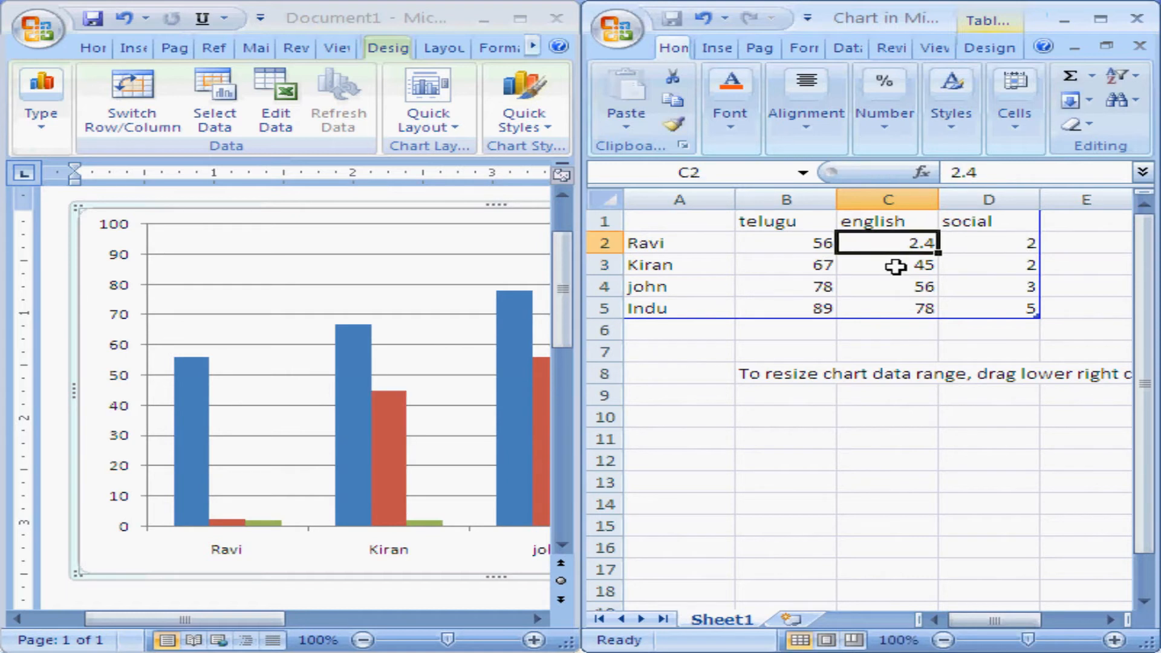
{"action": "type", "text": "34"}
{"action": "key", "text": "Right"}
Enter the social marks 56, 78, 78 and 56 in cells D2 to D5, and close the chart data worksheet.
{"action": "type", "text": "56"}
{"action": "key", "text": "Return"}
{"action": "type", "text": "78"}
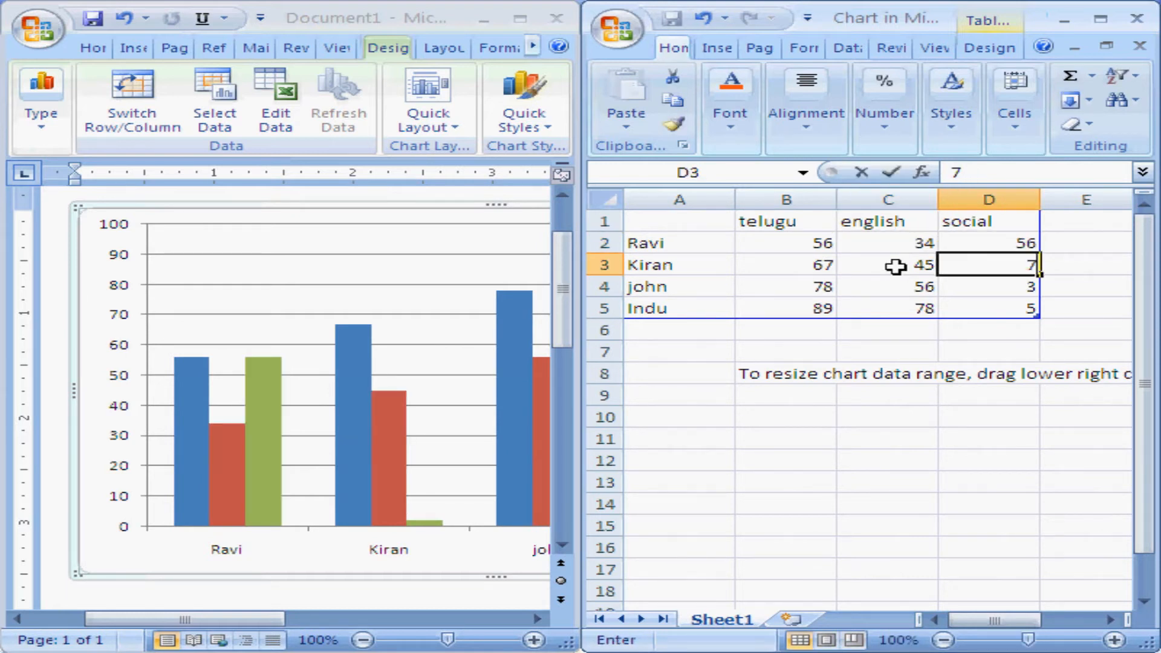
{"action": "key", "text": "Return"}
{"action": "type", "text": "78"}
{"action": "key", "text": "Return"}
{"action": "type", "text": "56"}
{"action": "key", "text": "Return"}
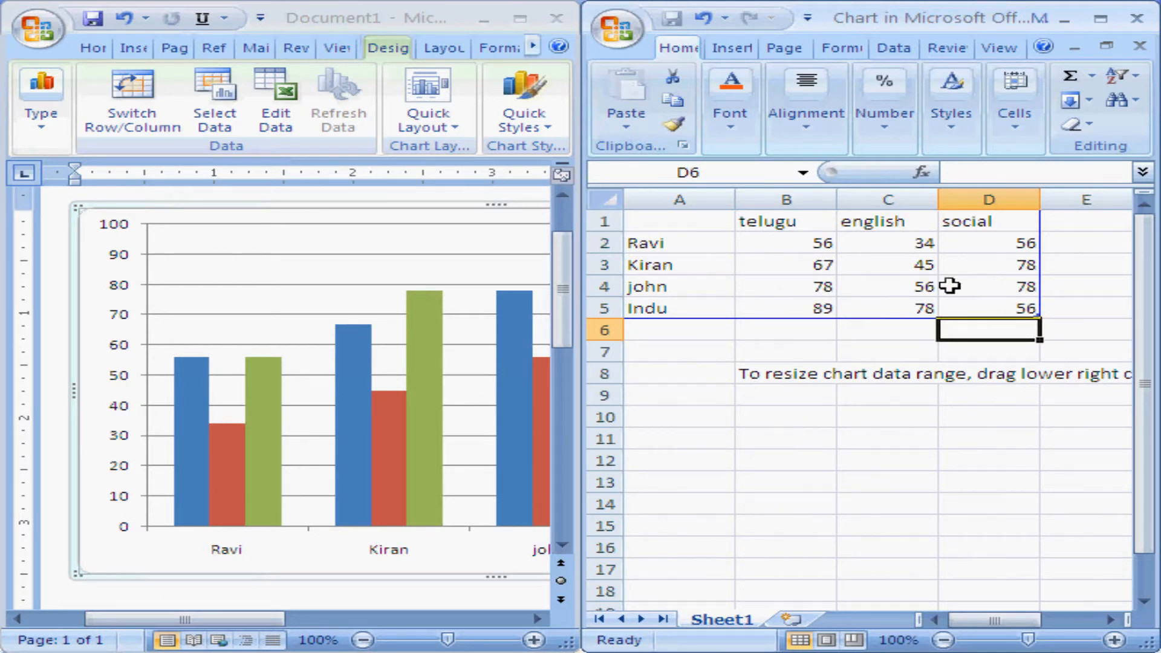
{"action": "left_click", "coordinate": [1137, 21]}
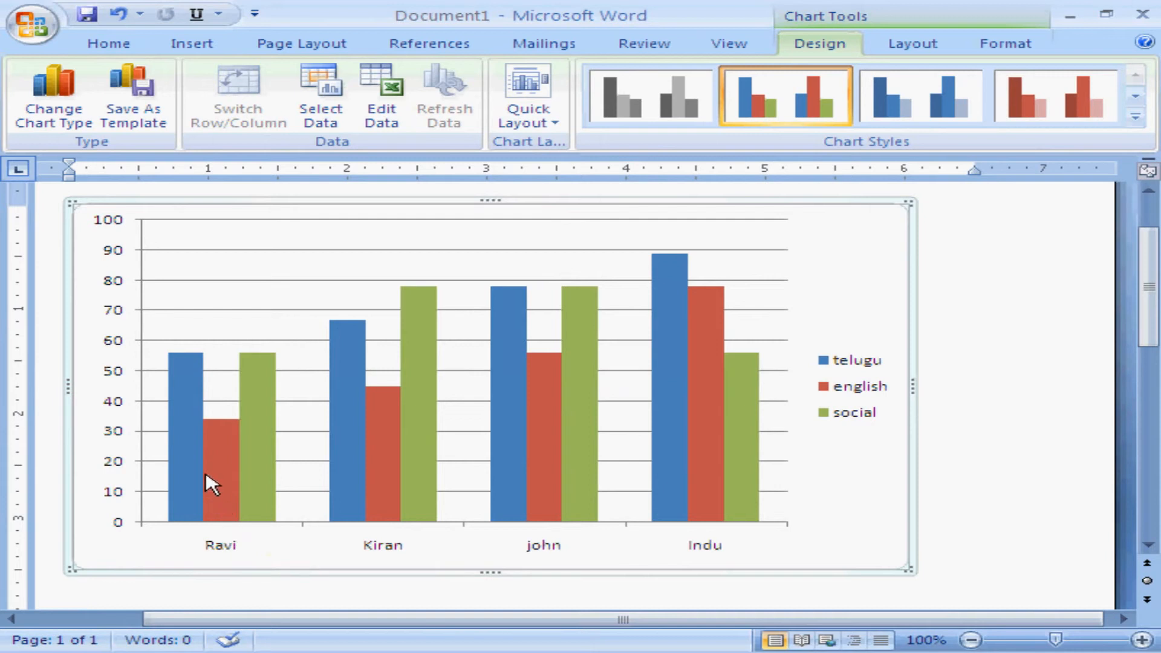
Change the chart type from clustered column to the 3-D Cone column chart.
{"action": "mouse_move", "coordinate": [283, 466]}
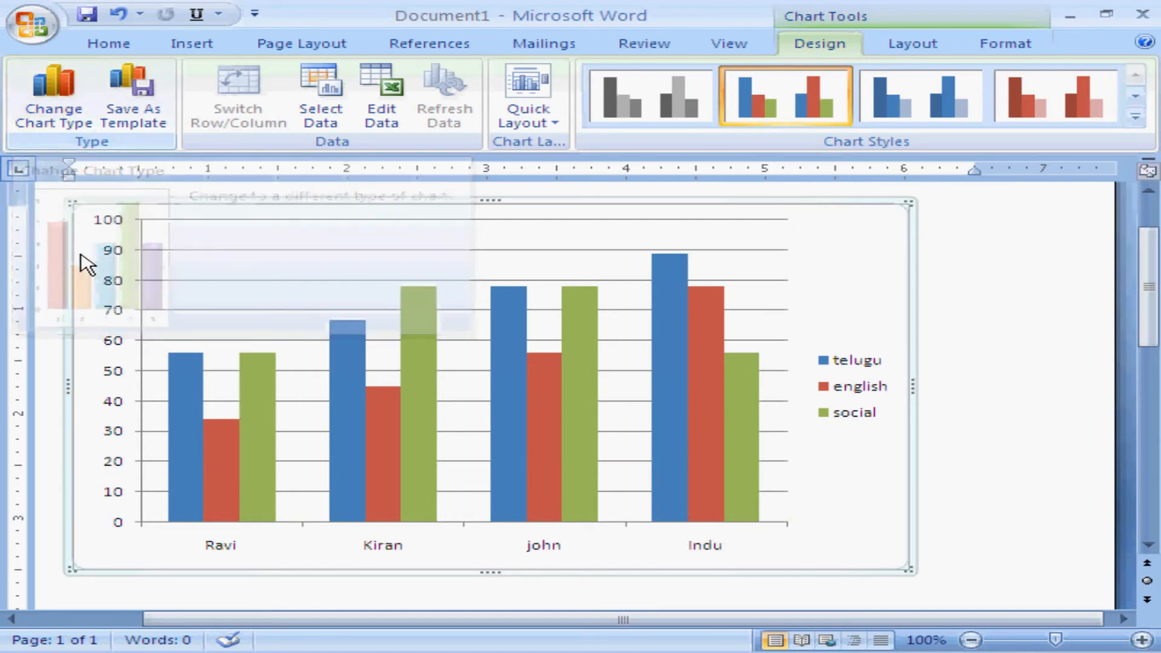
{"action": "left_click", "coordinate": [53, 117]}
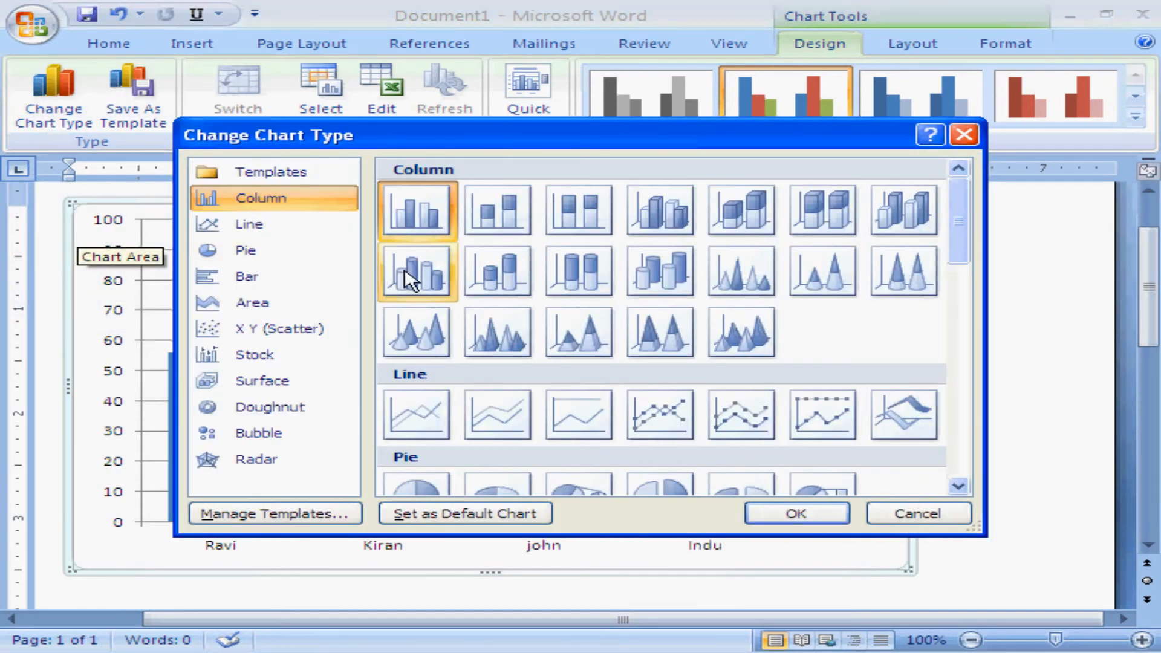
{"action": "left_click", "coordinate": [416, 346]}
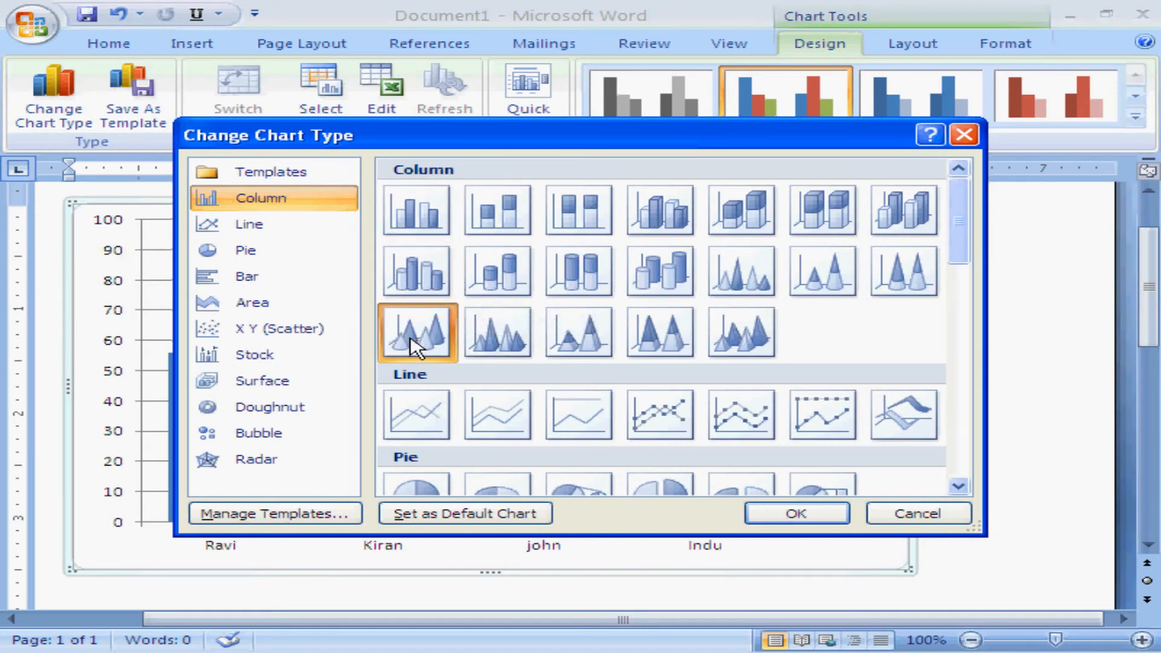
{"action": "left_click", "coordinate": [797, 516]}
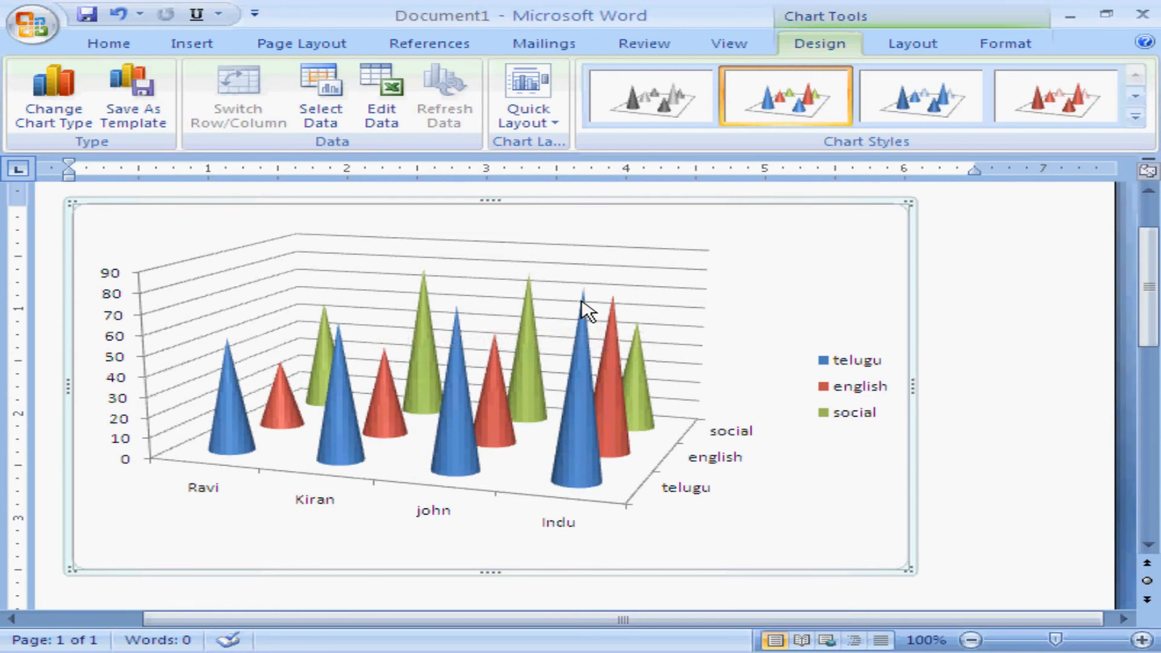
Reopen the cone chart's data worksheet to review the marks, and close it without editing.
{"action": "mouse_move", "coordinate": [582, 301]}
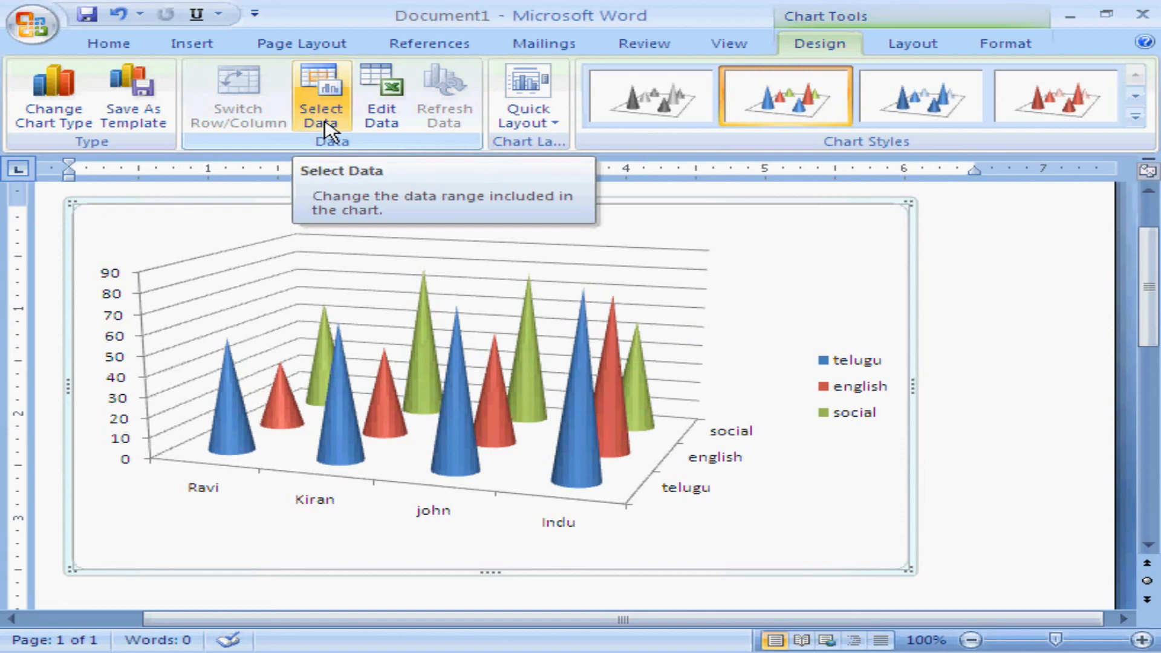
{"action": "left_click", "coordinate": [381, 124]}
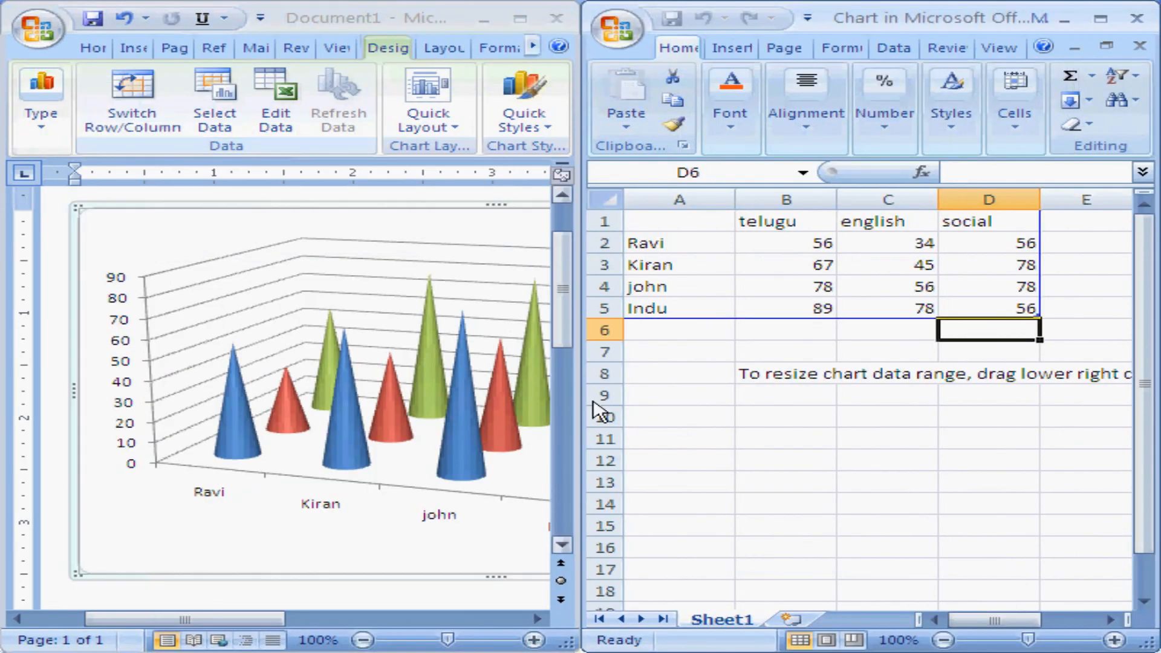
{"action": "left_click", "coordinate": [1137, 18]}
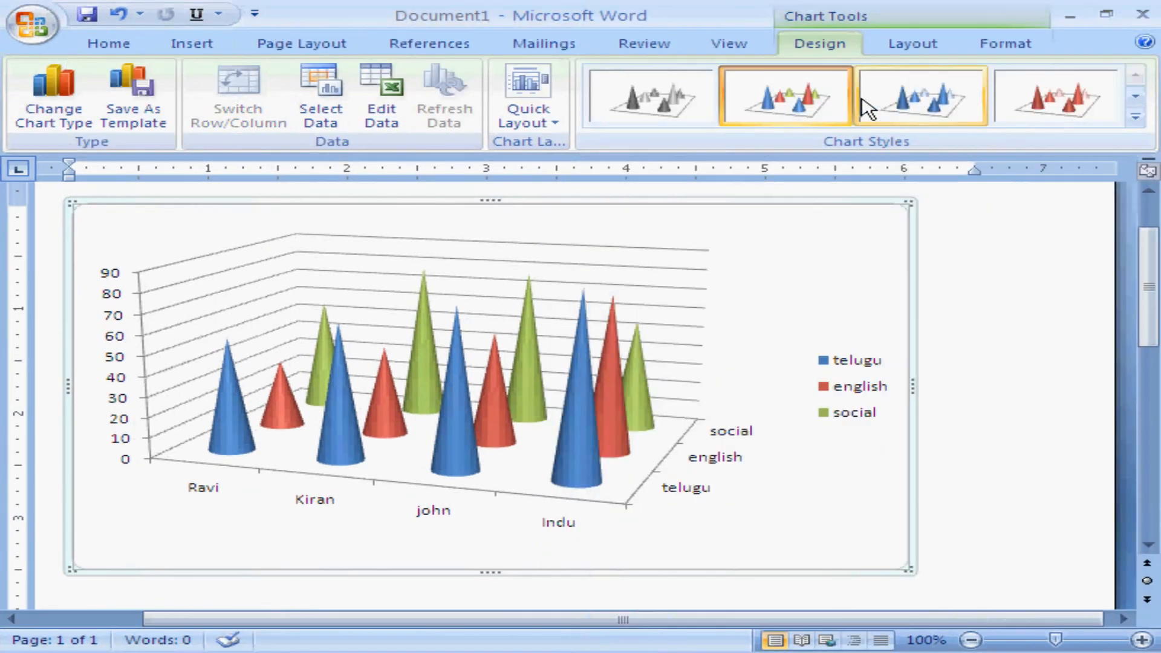